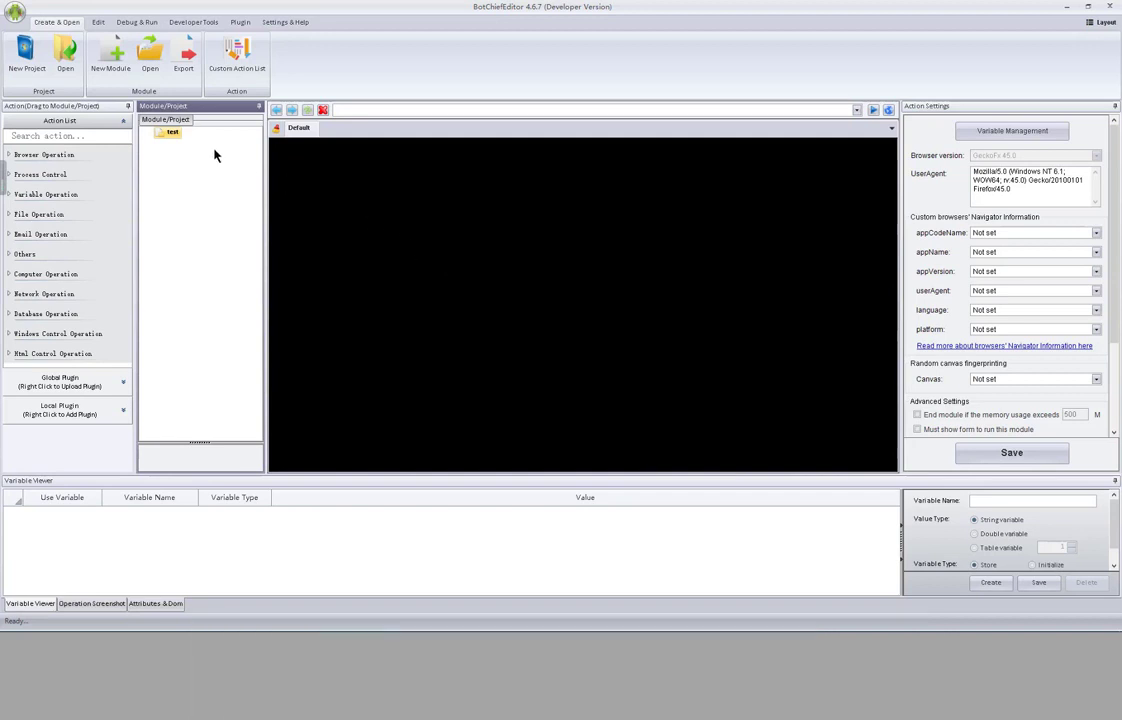
- Browse the test module's Add Action > Browser Operation menu, then close it
right_click(173, 135)
mouse_move(178, 140)
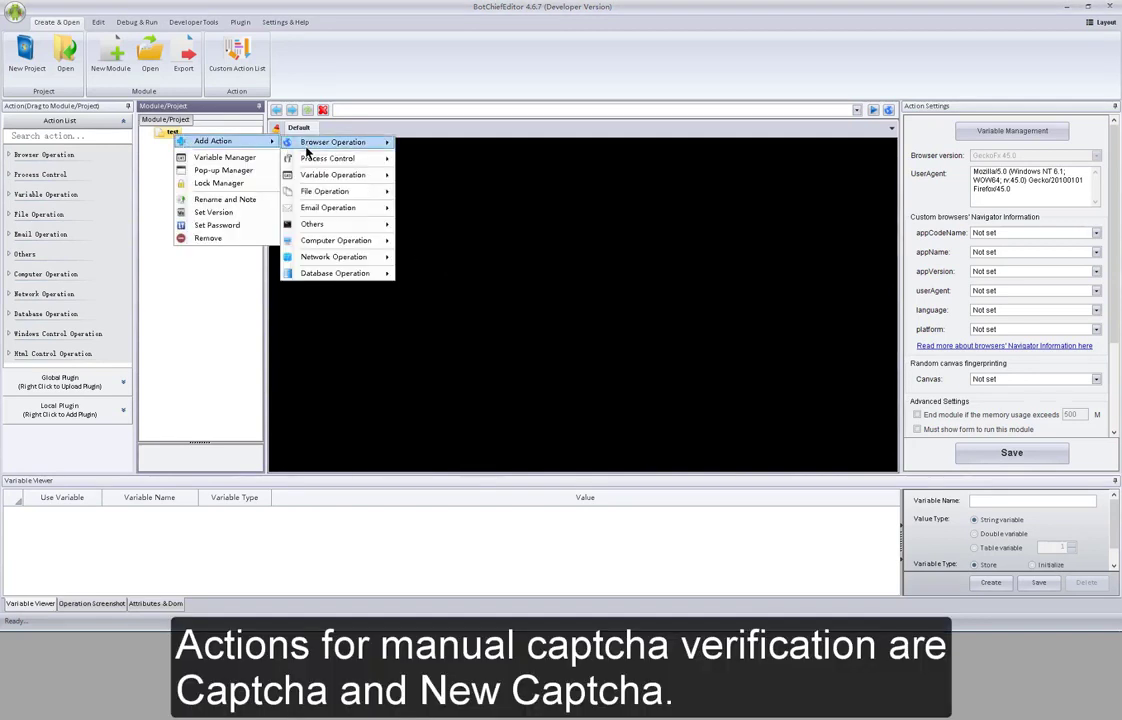
mouse_move(320, 142)
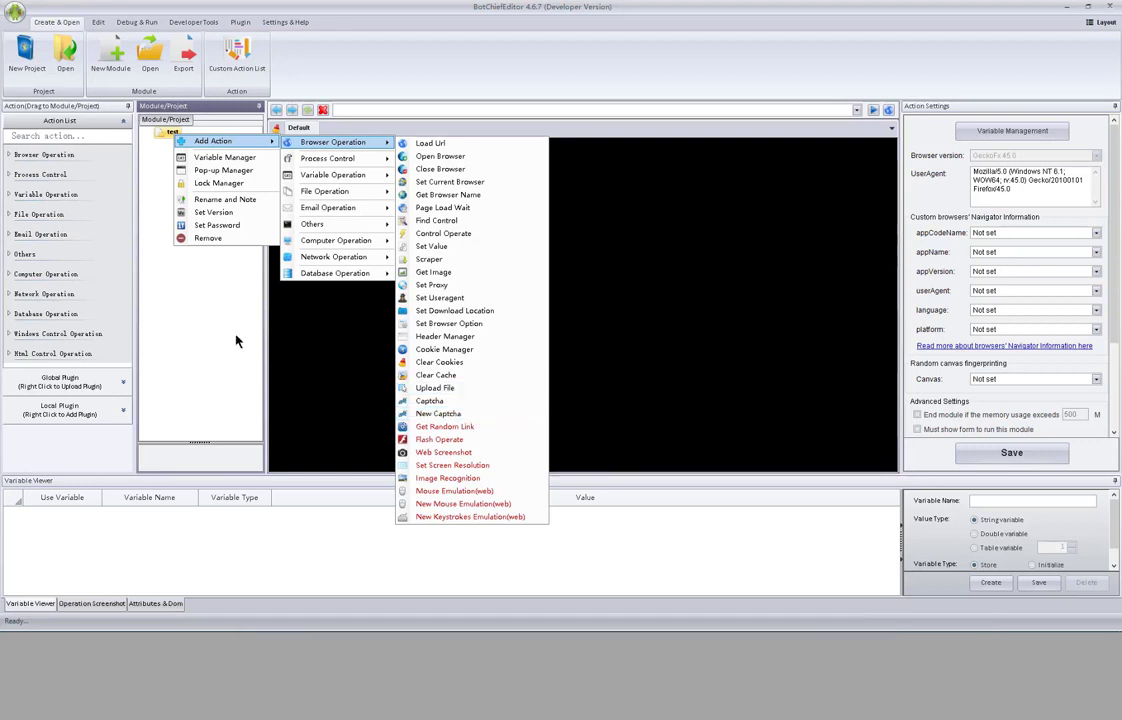
click(222, 337)
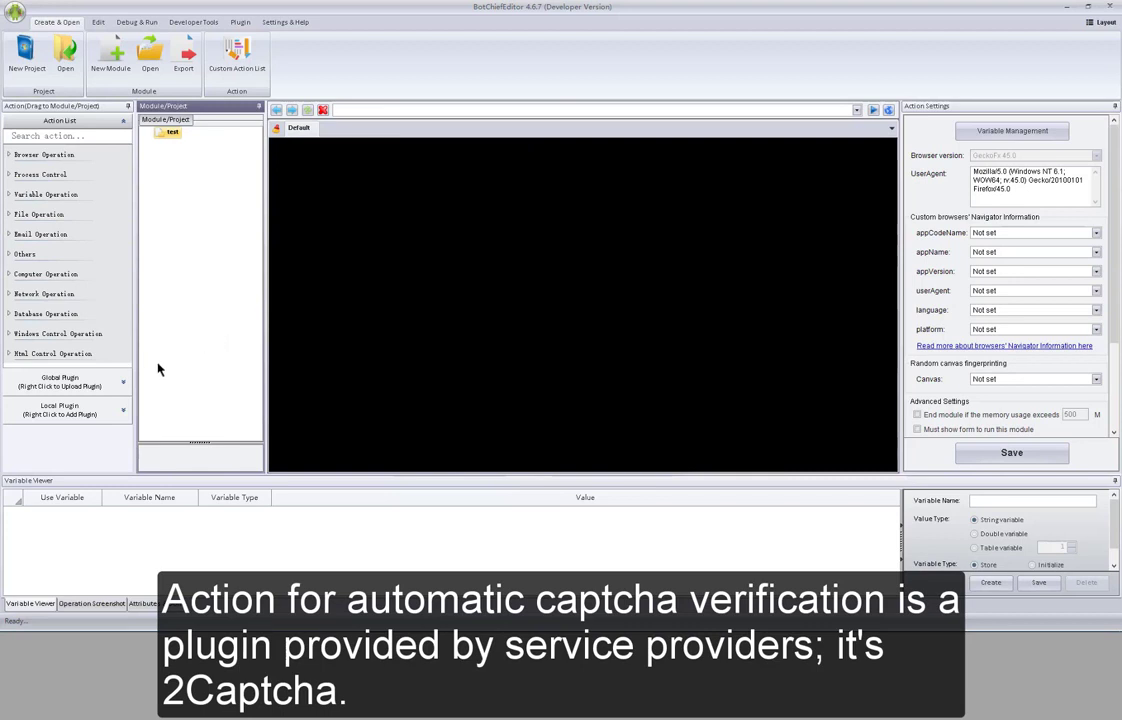
- Expand the Global Plugin list and select the 2Captcha plugin
click(124, 380)
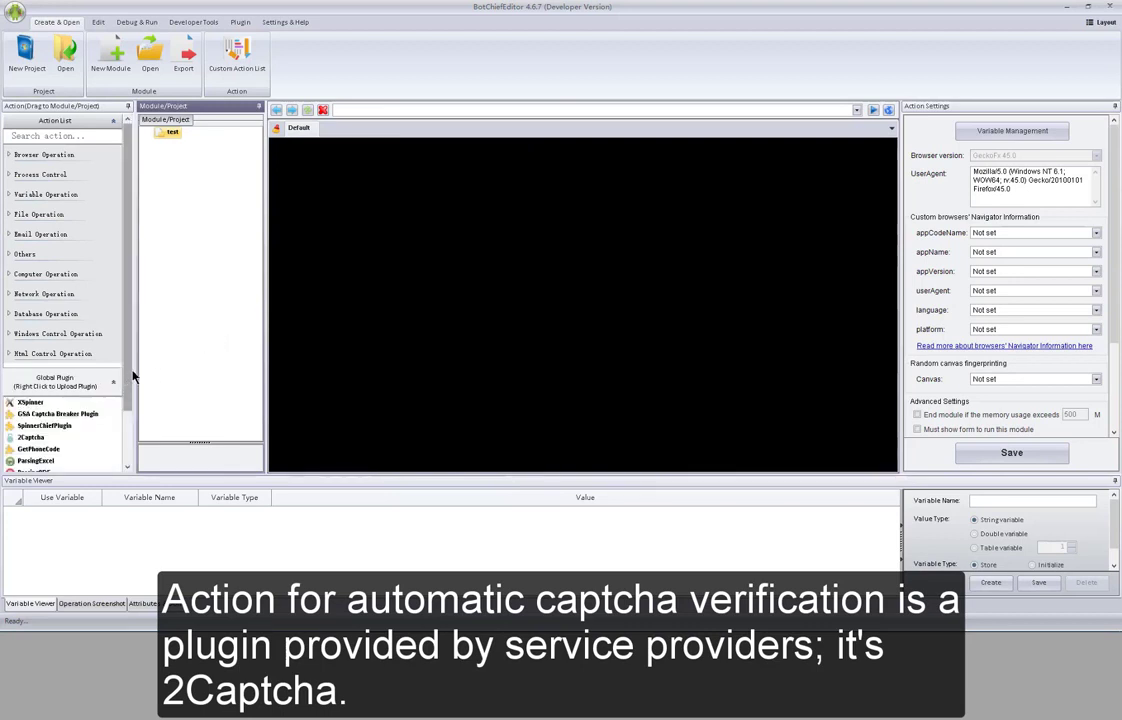
drag(130, 376, 128, 417)
click(32, 388)
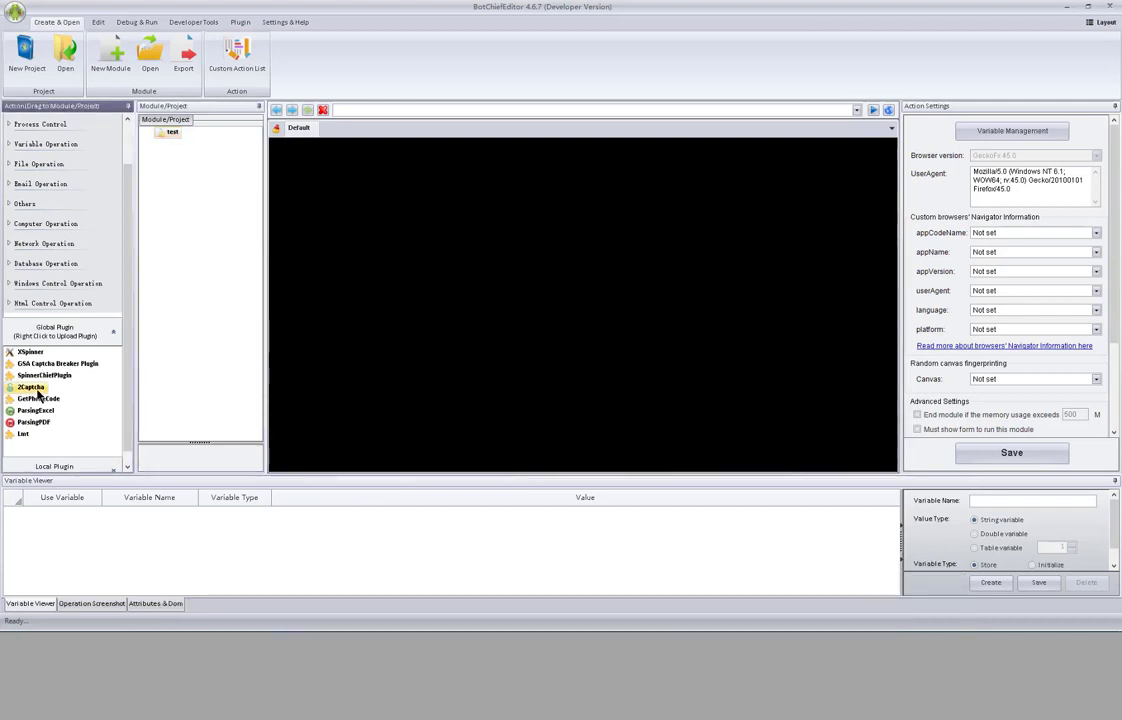
- Add a Captcha browser action to the test module and select 3.Captcha
right_click(174, 132)
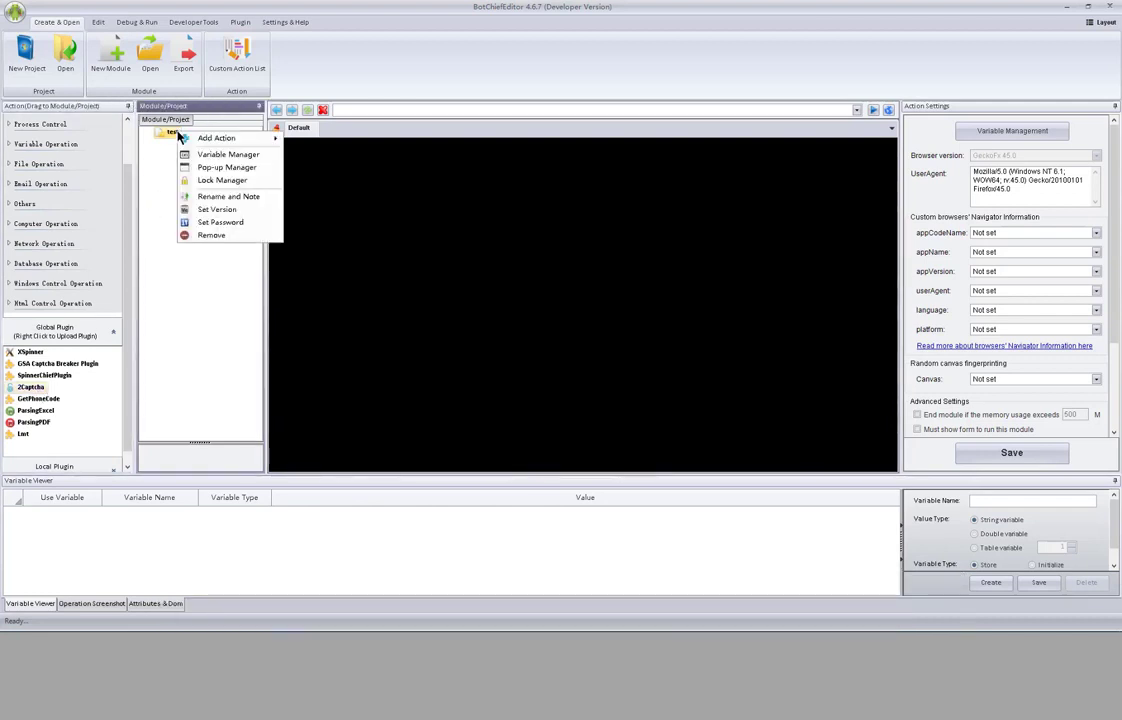
mouse_move(198, 144)
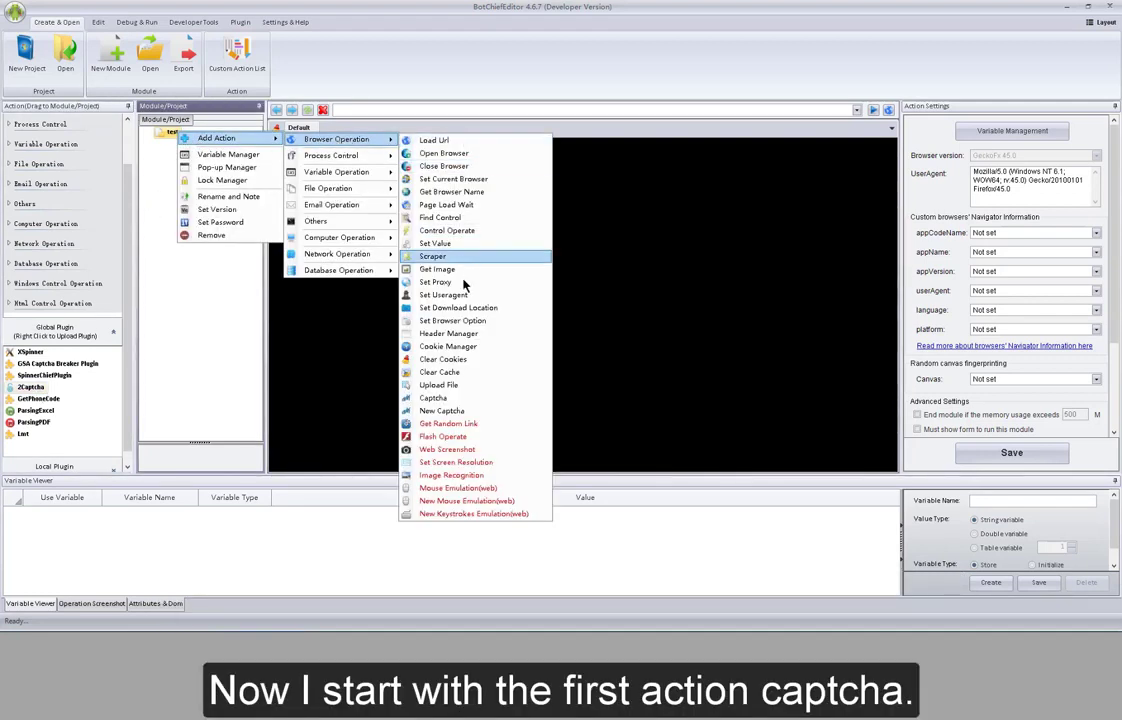
click(474, 399)
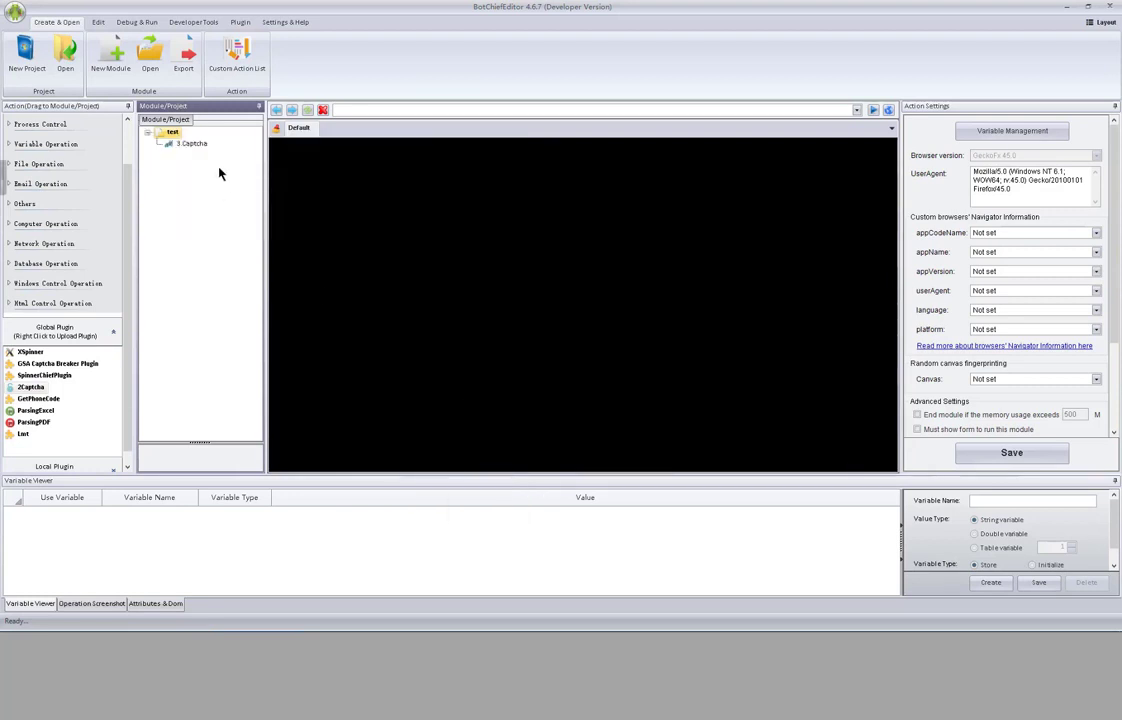
click(202, 145)
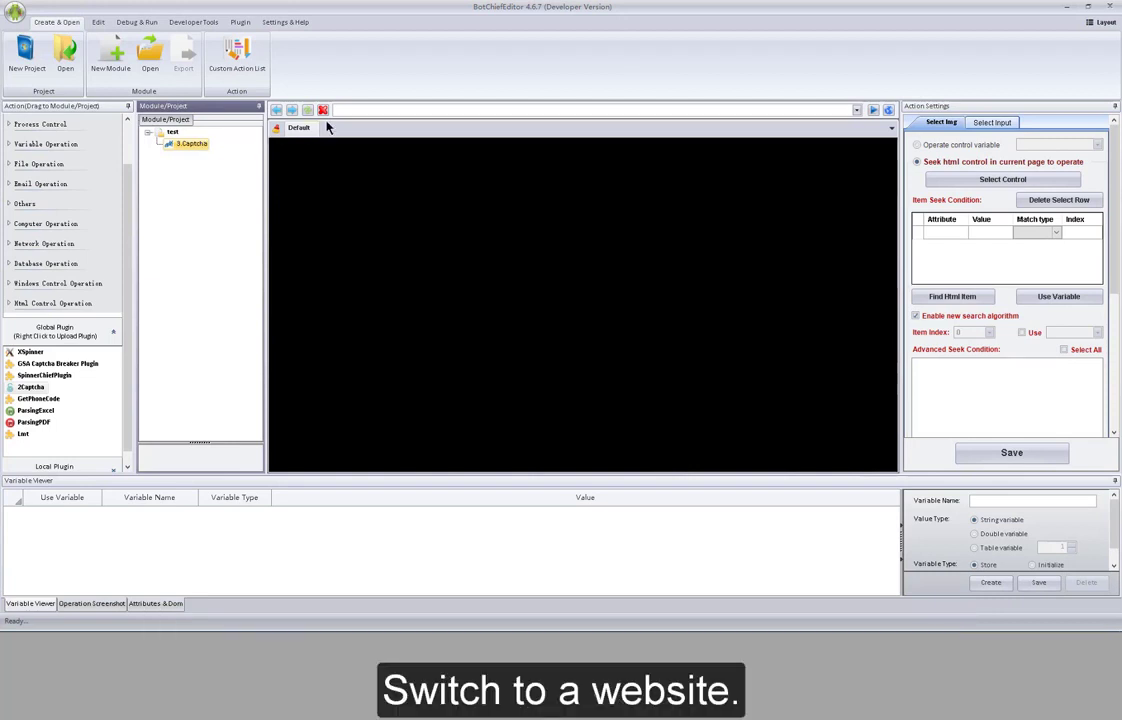
- Load getnumber.whitehatbox.com in the built-in browser
click(393, 107)
text(http://getnumber.whitehatbox.com/)
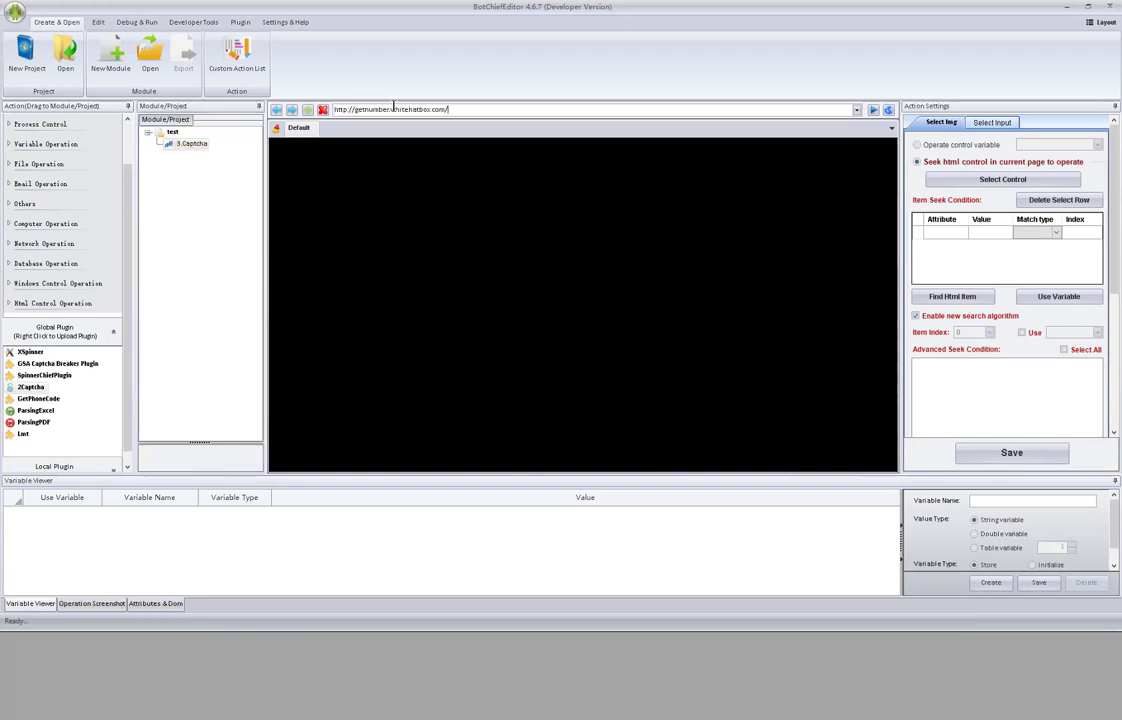
key(Return)
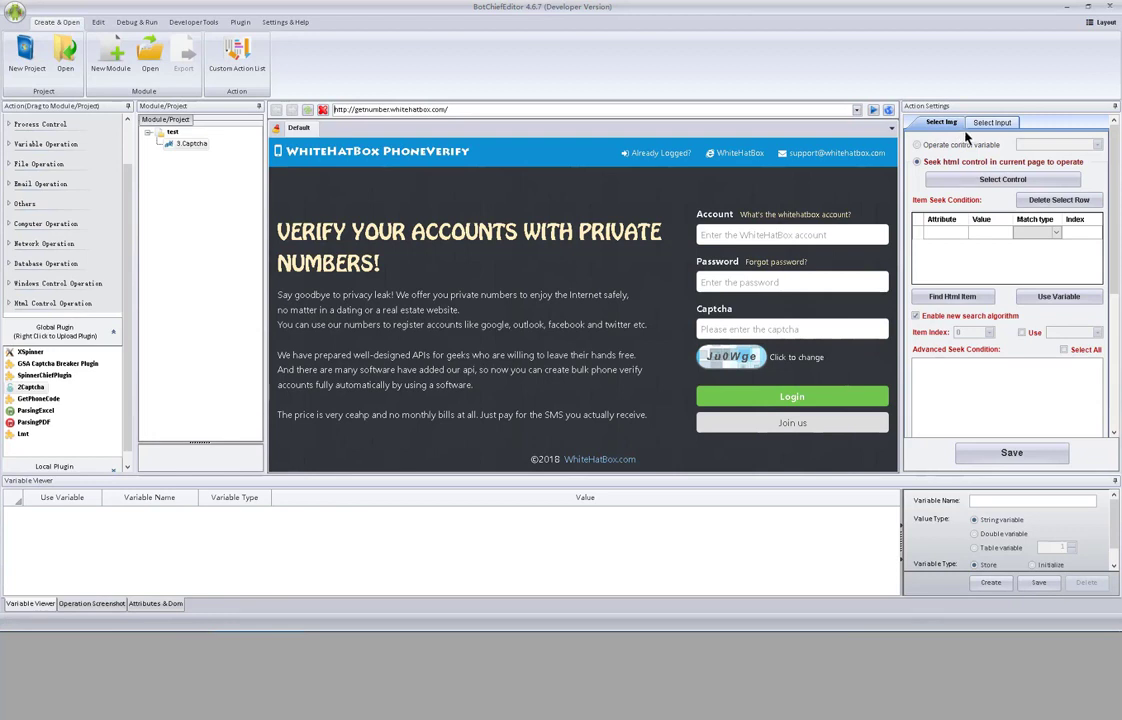
- Set Select Img to the login form's captcha image and verify it finds one item
click(1005, 180)
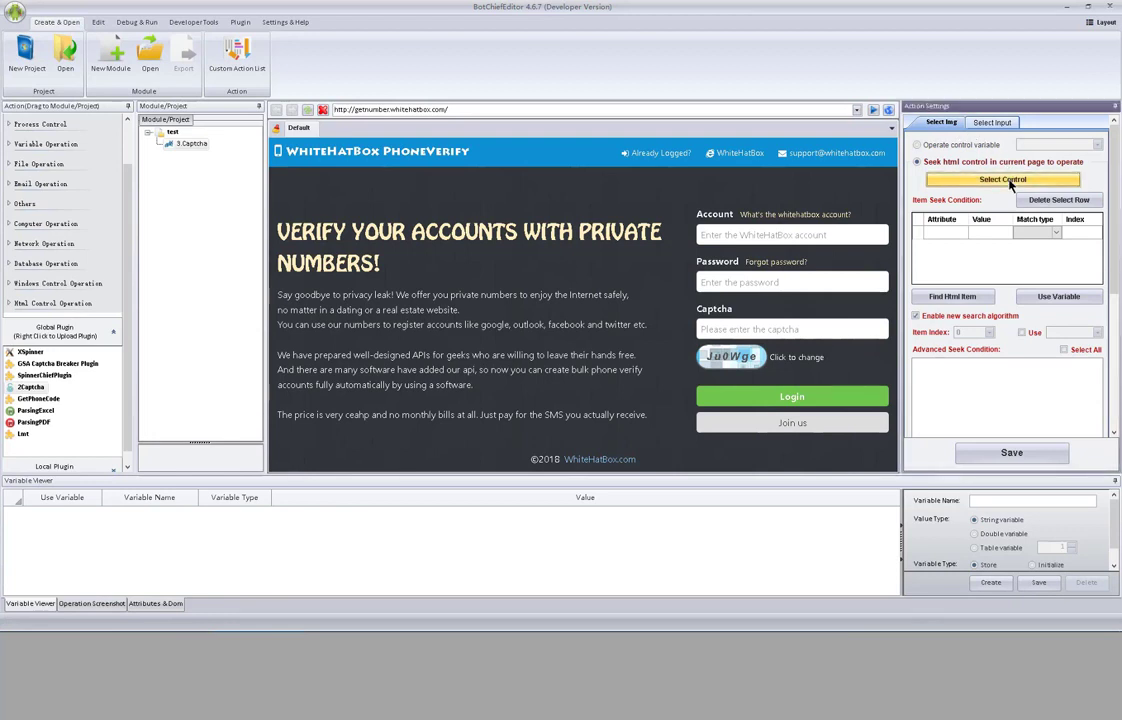
click(727, 362)
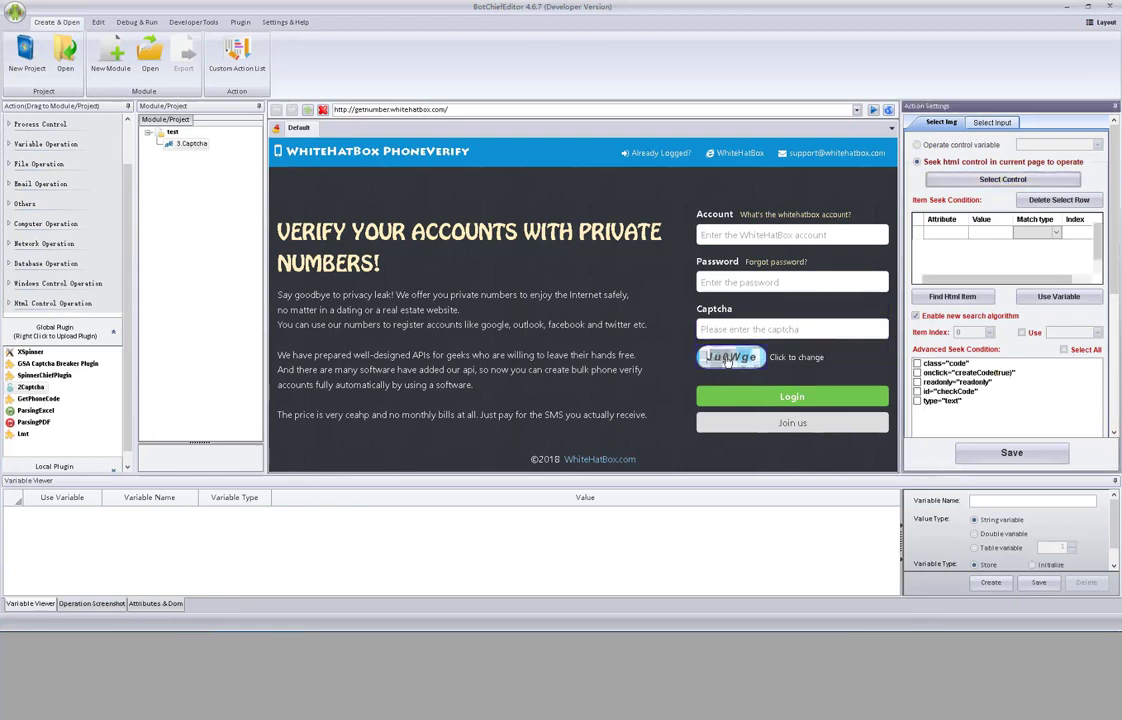
click(986, 297)
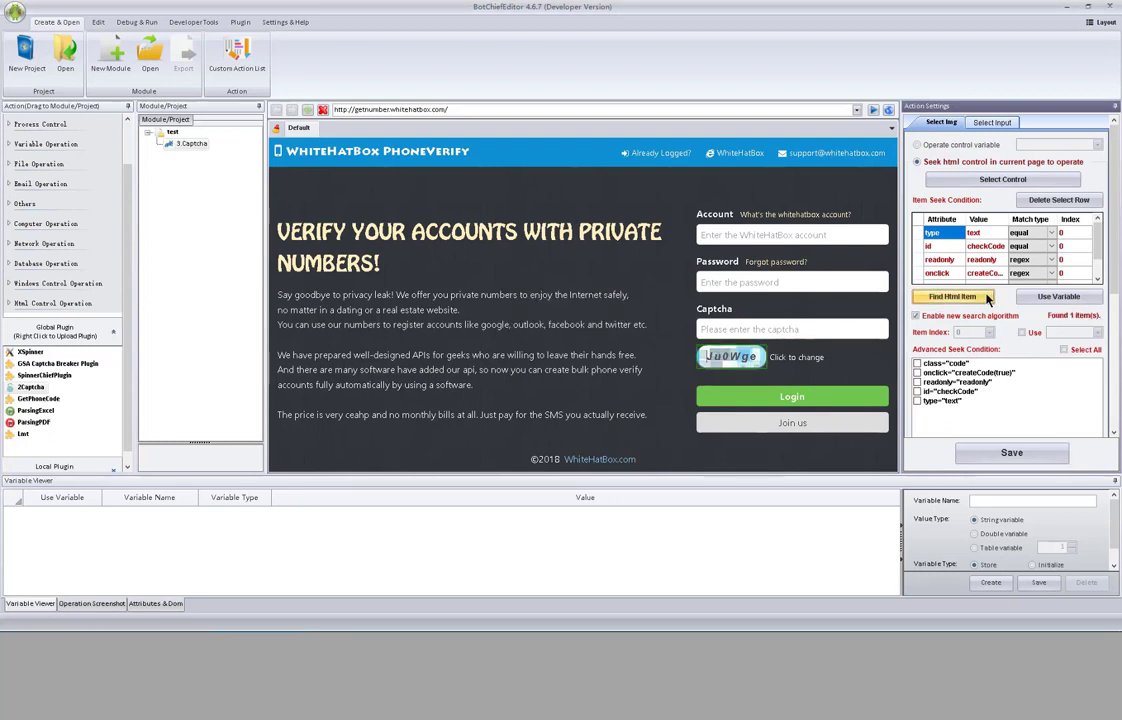
- Set Select Input to the captcha input field and verify it finds one item
click(992, 124)
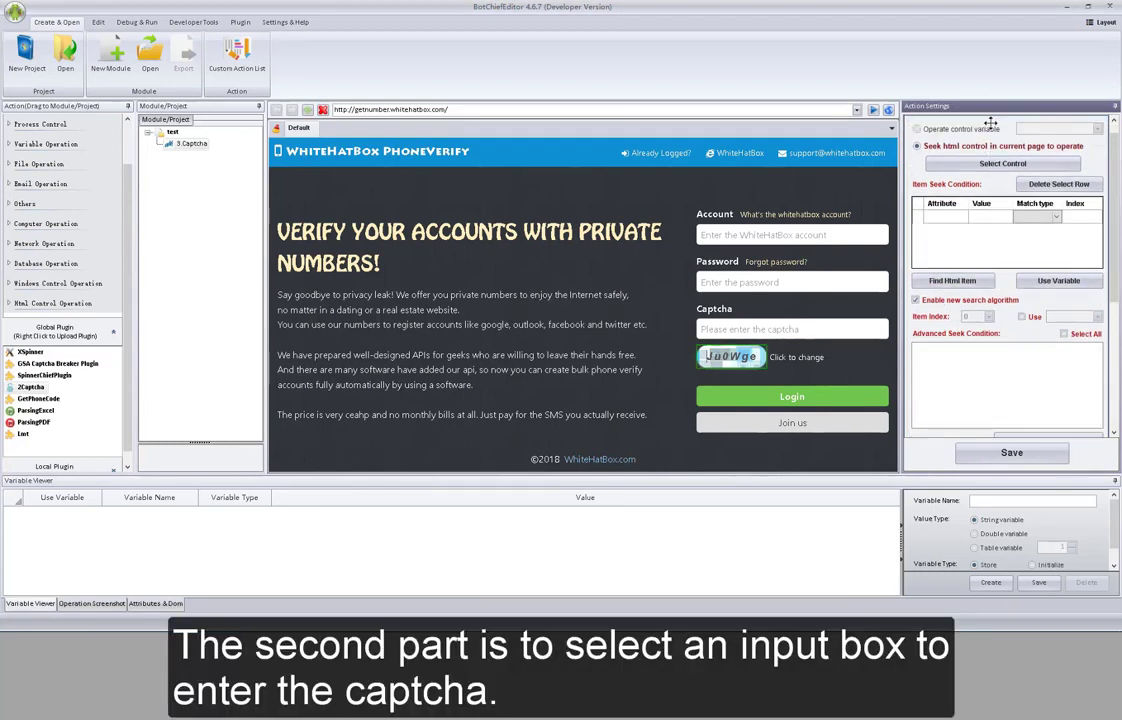
click(1015, 165)
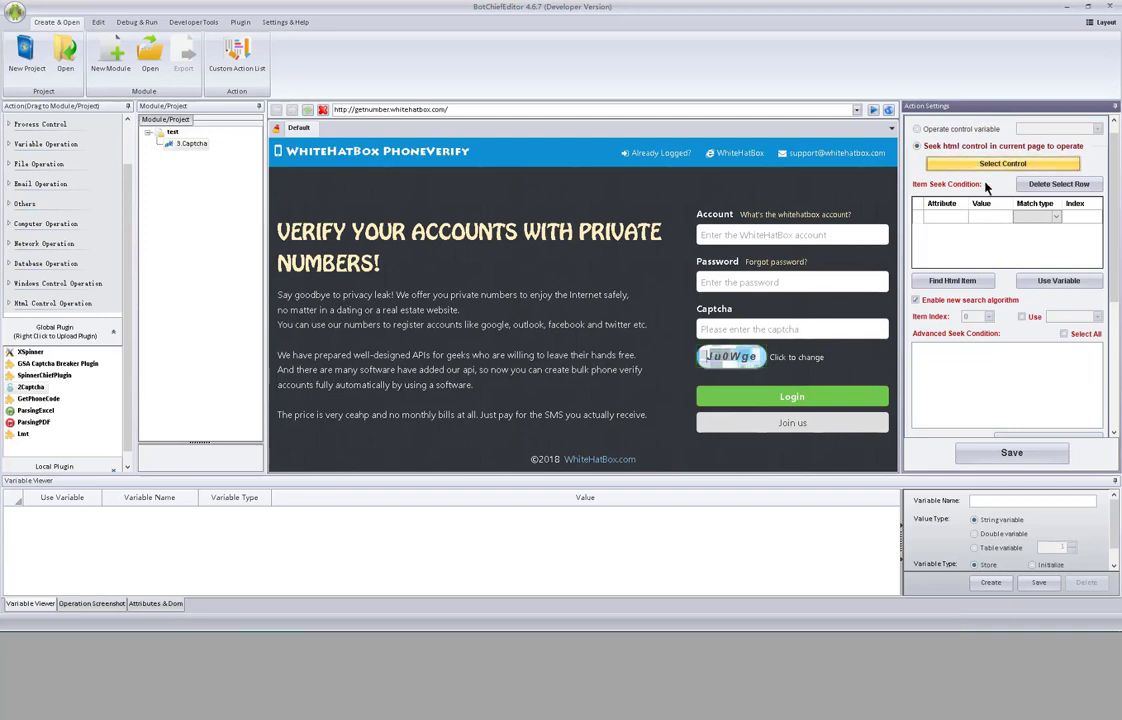
click(798, 323)
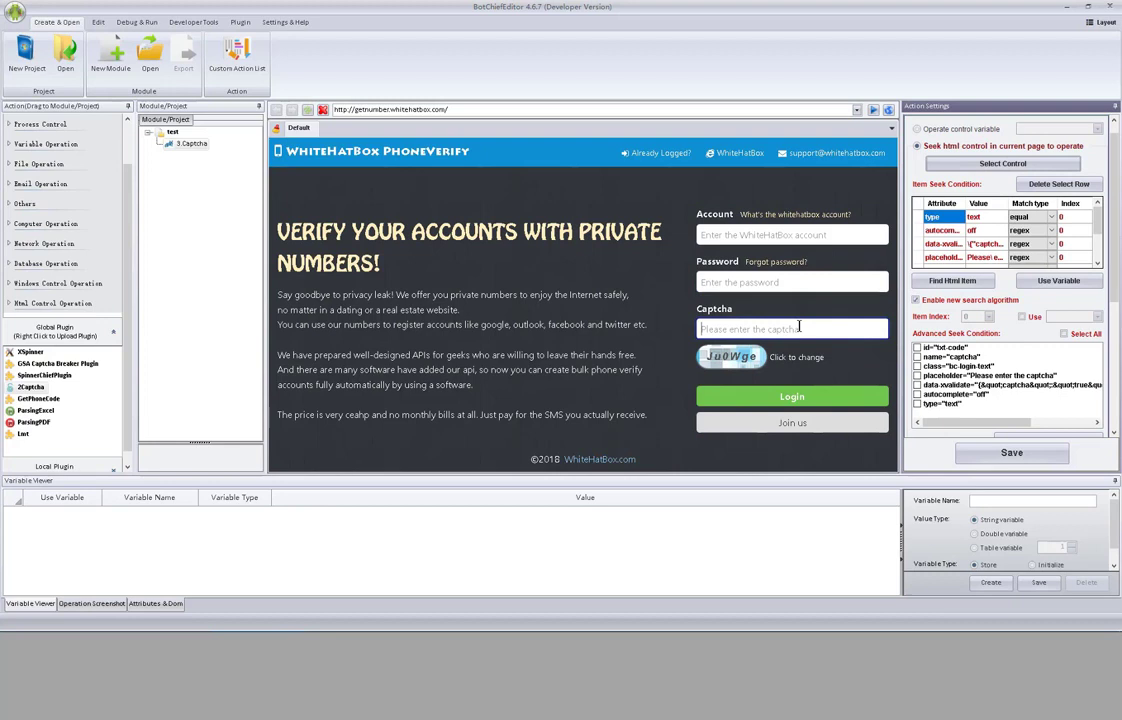
click(964, 283)
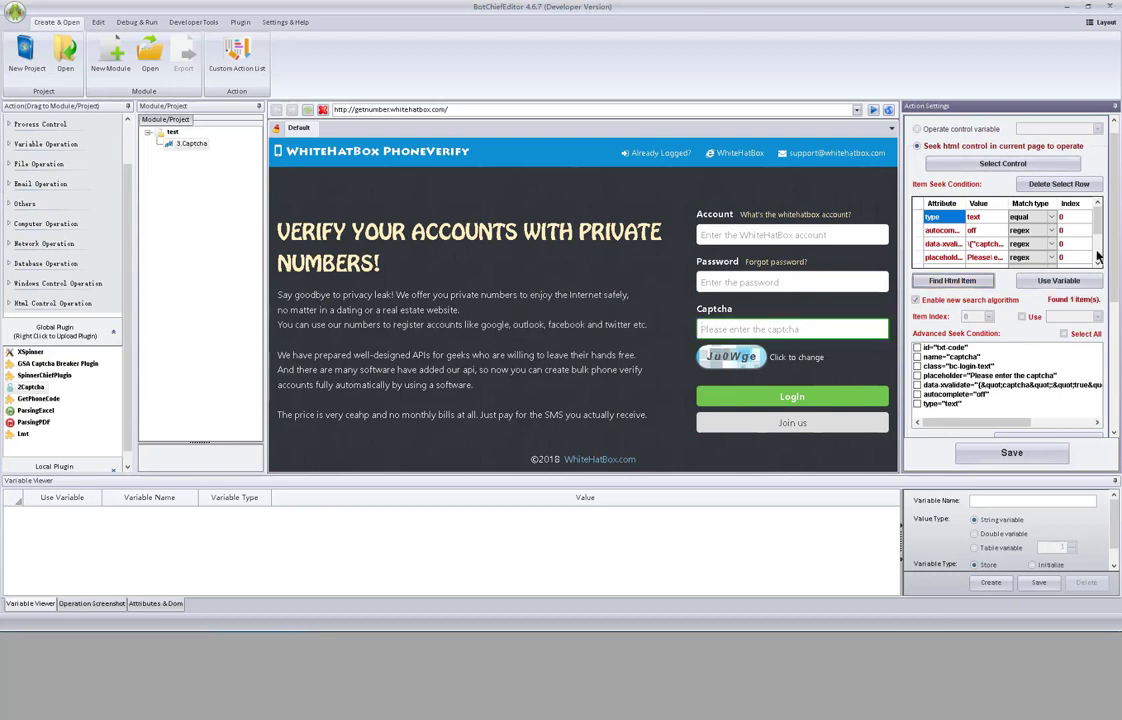
drag(1116, 234, 1116, 400)
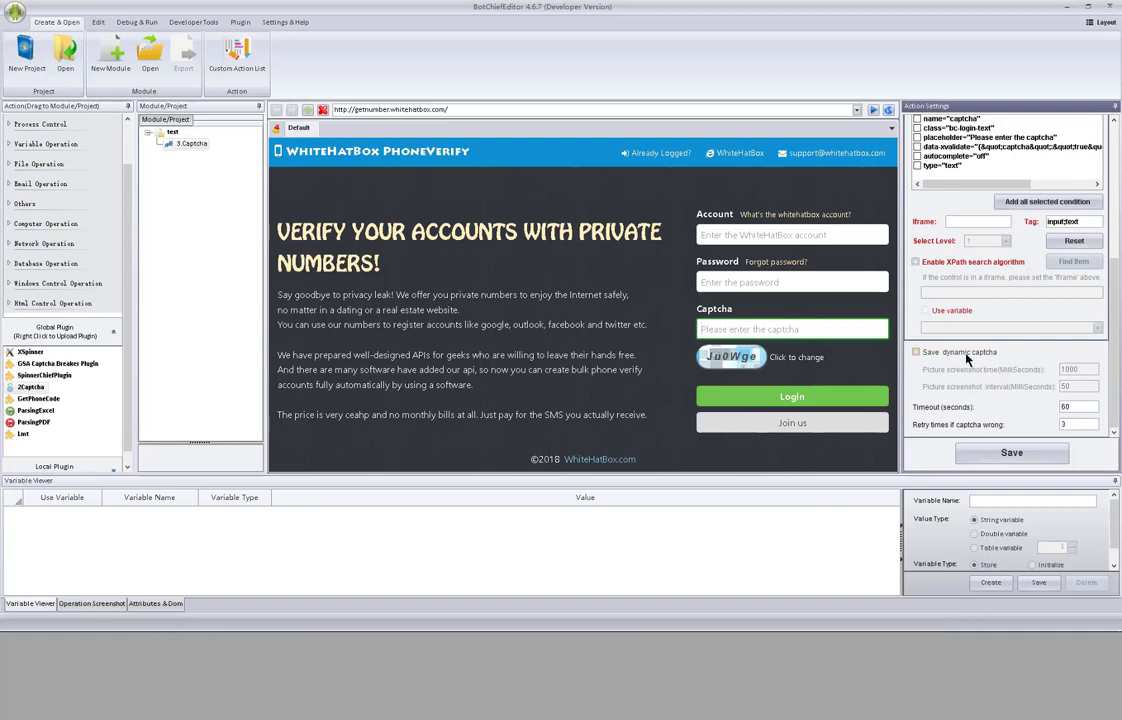
- Leave Save dynamic captcha unticked and save the 3.Captcha settings (60 s timeout, 3 retries)
click(966, 355)
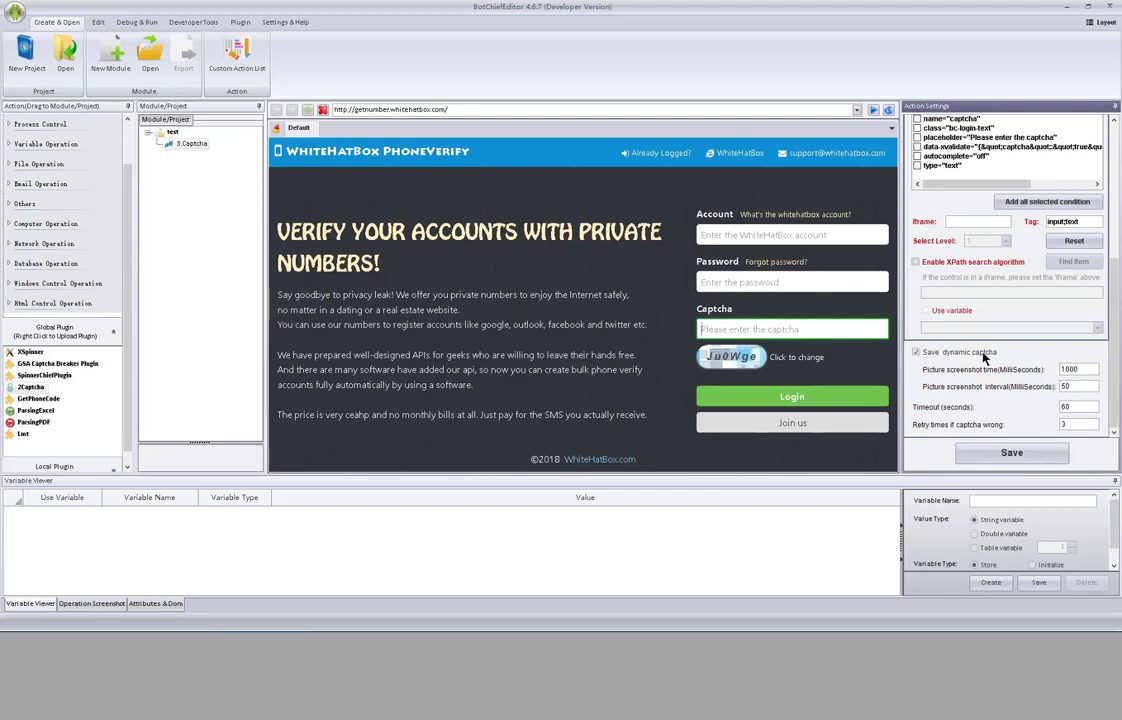
click(915, 352)
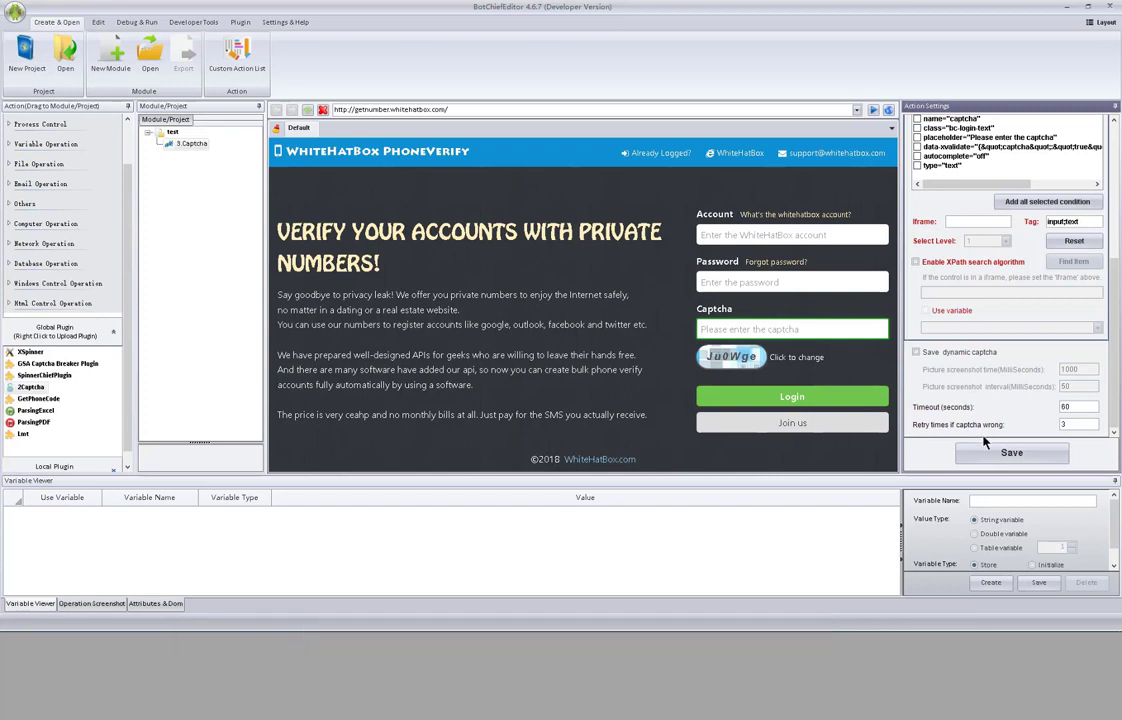
click(1005, 453)
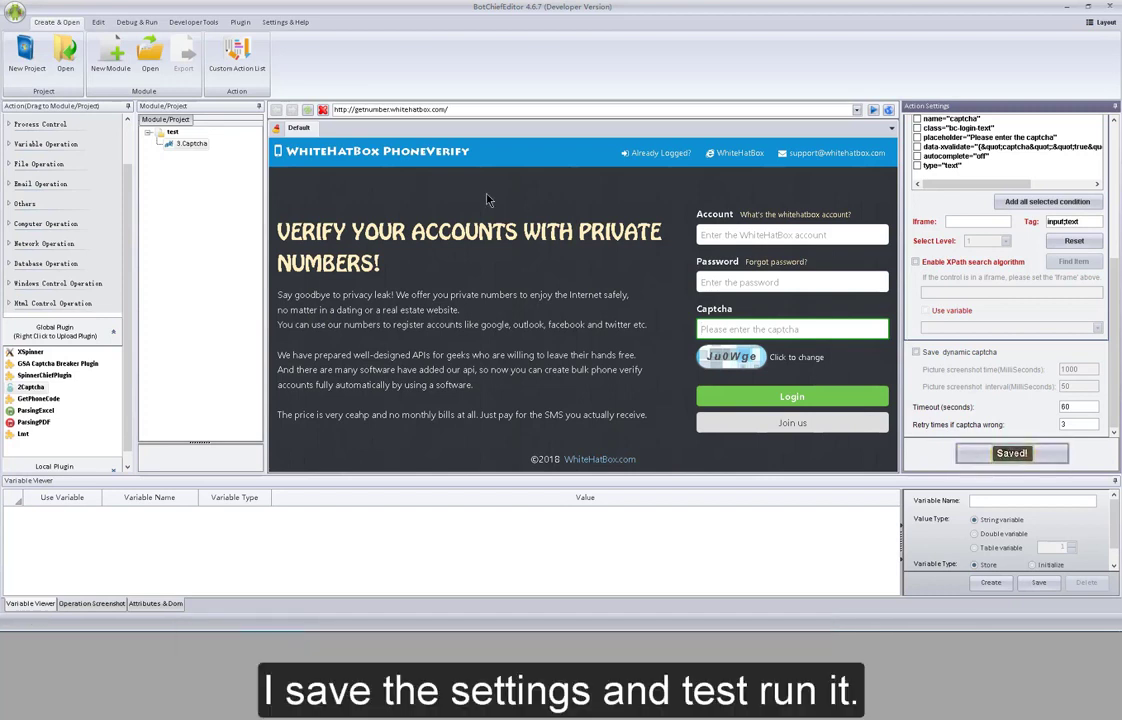
- Test run 3.Captcha and submit 'ju0wge' in the manual captcha dialog
right_click(182, 144)
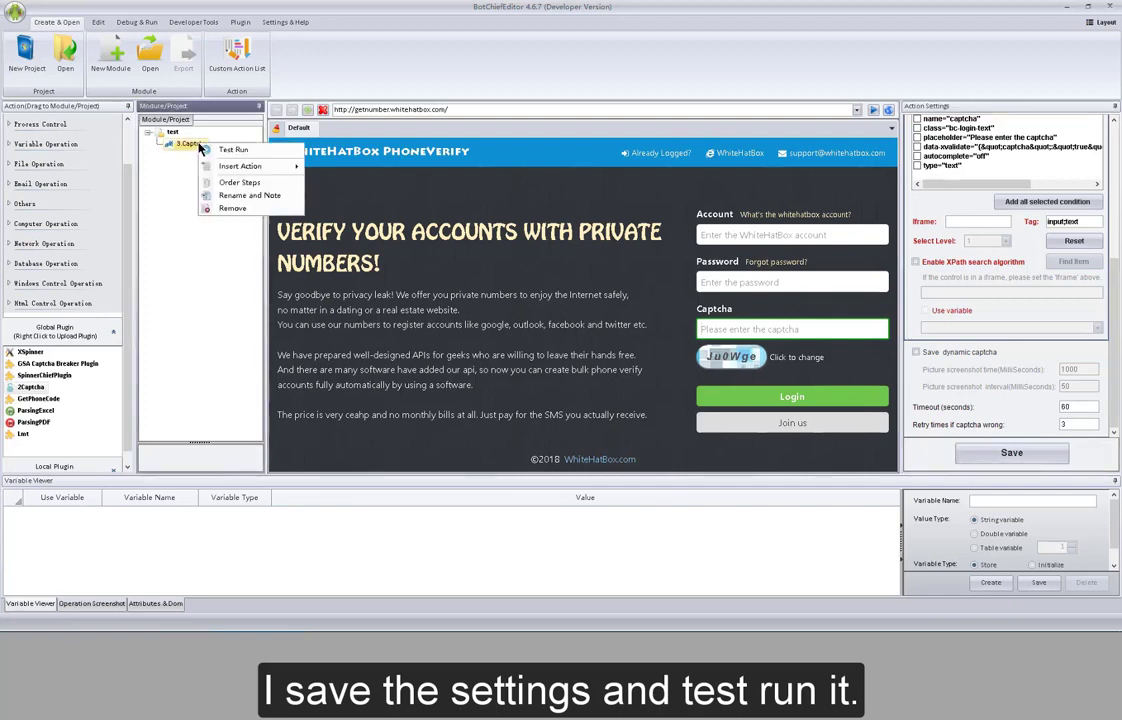
click(205, 149)
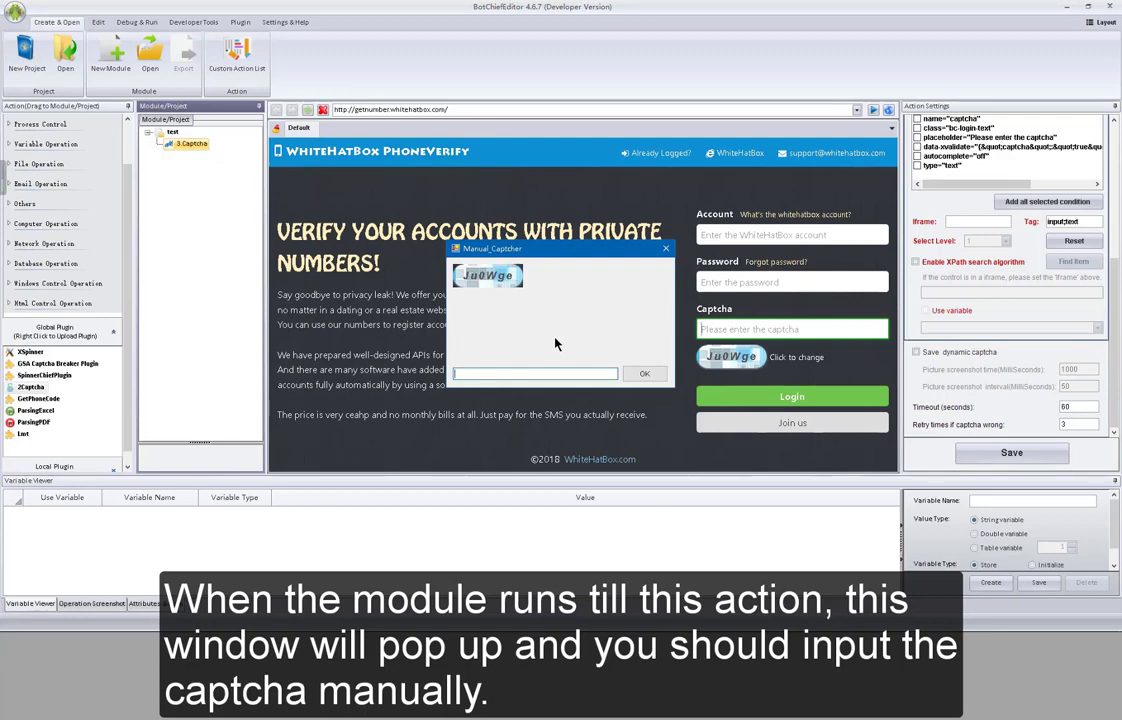
drag(596, 249, 552, 241)
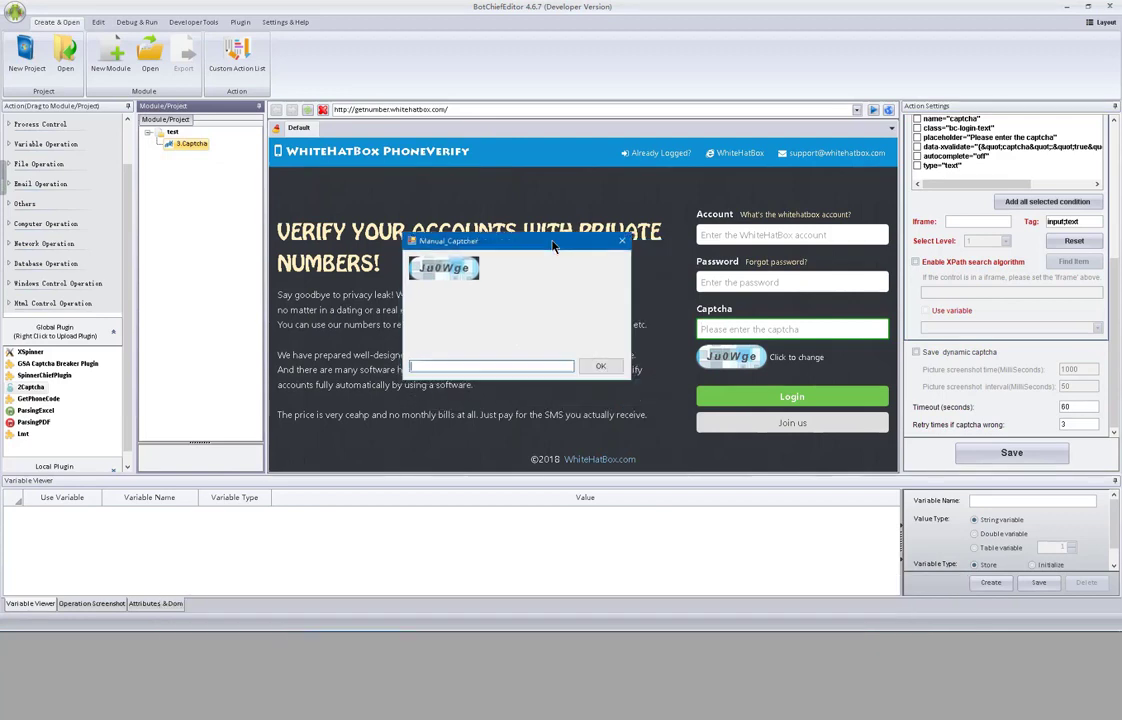
text(ju0wge)
click(597, 370)
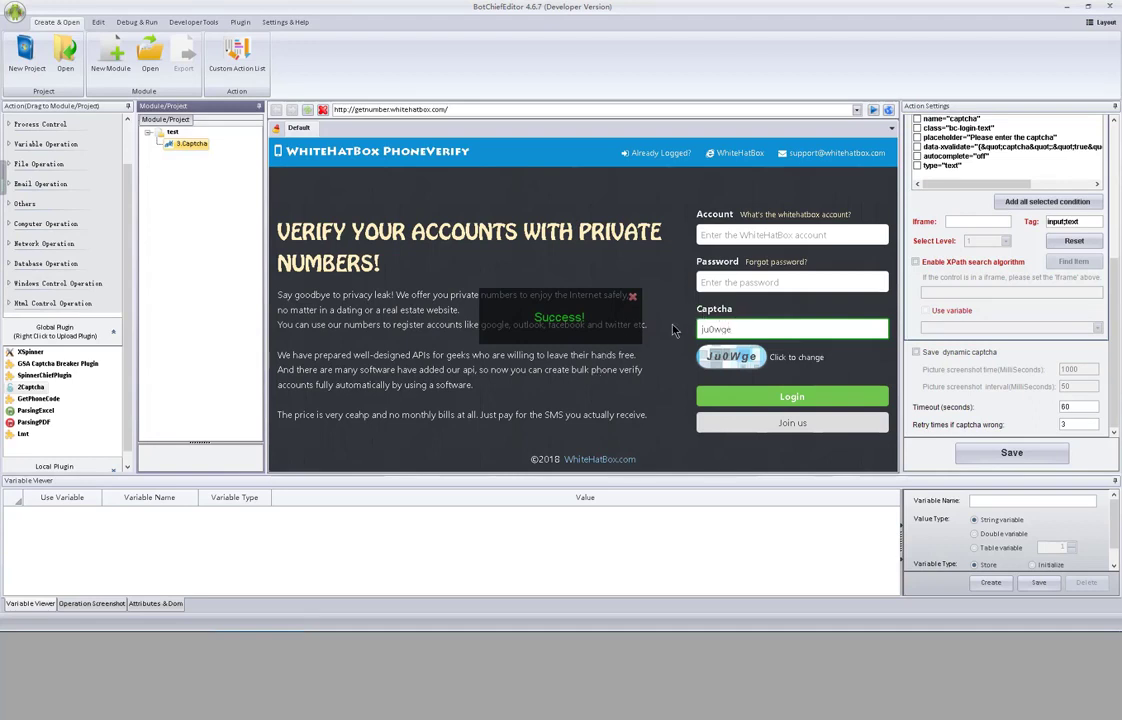
- Test run 3.Captcha again, leaving the manual captcha empty through all retries until it fails
right_click(200, 144)
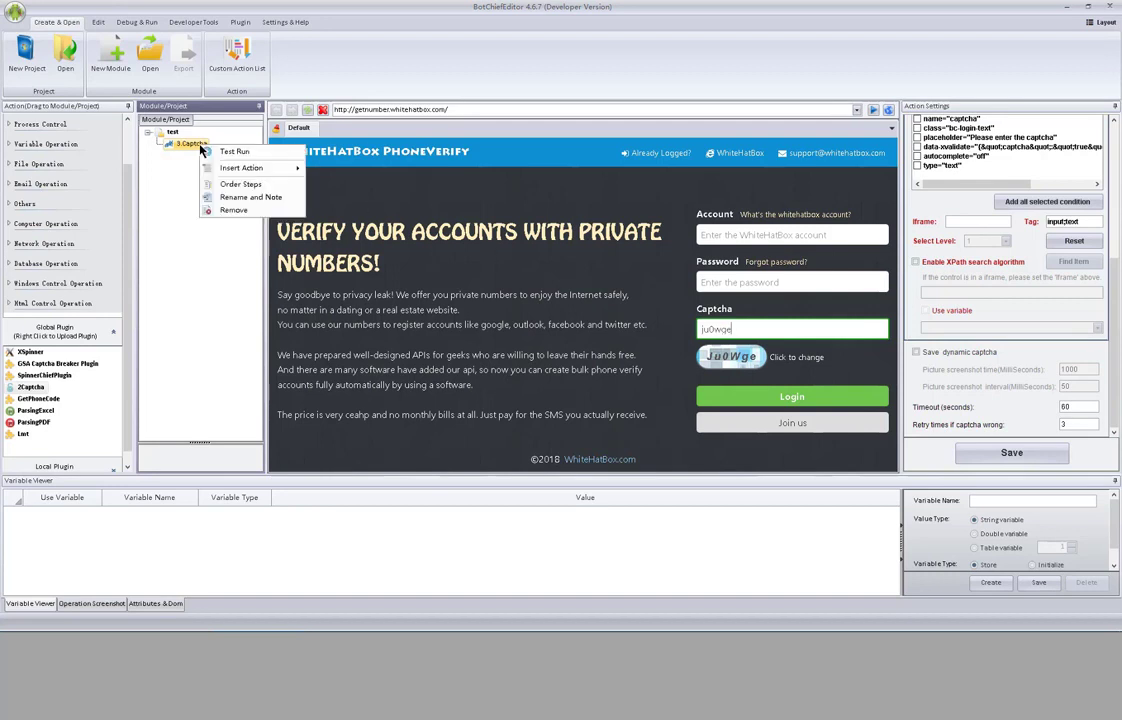
click(220, 153)
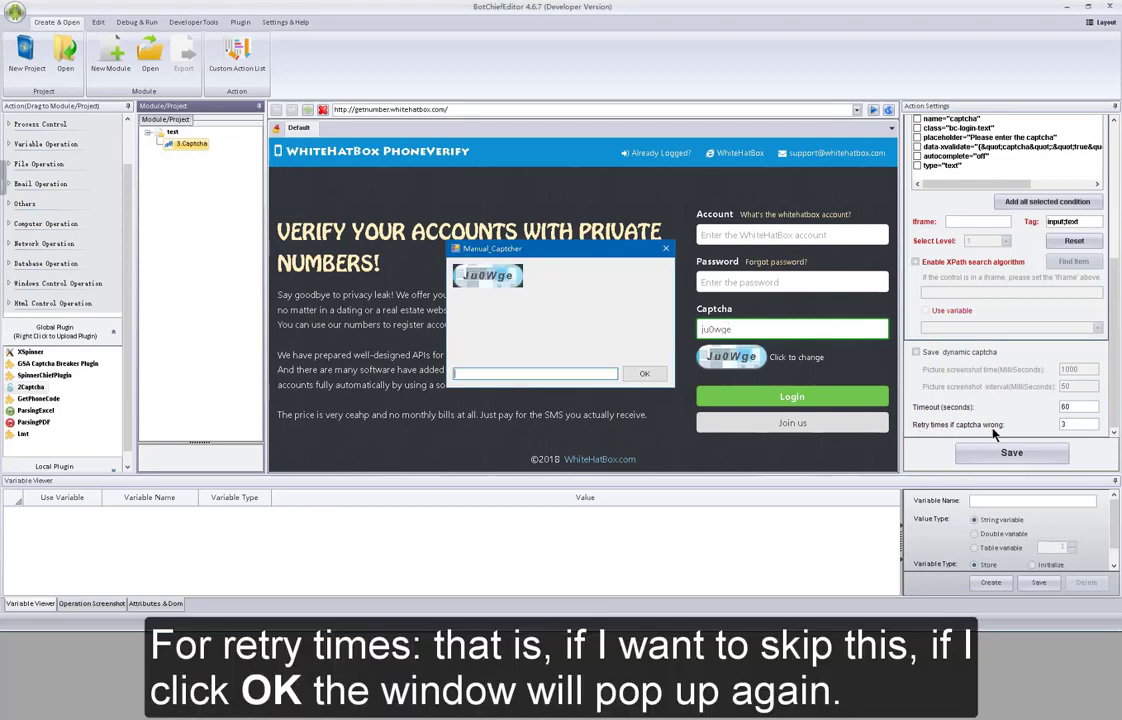
click(648, 376)
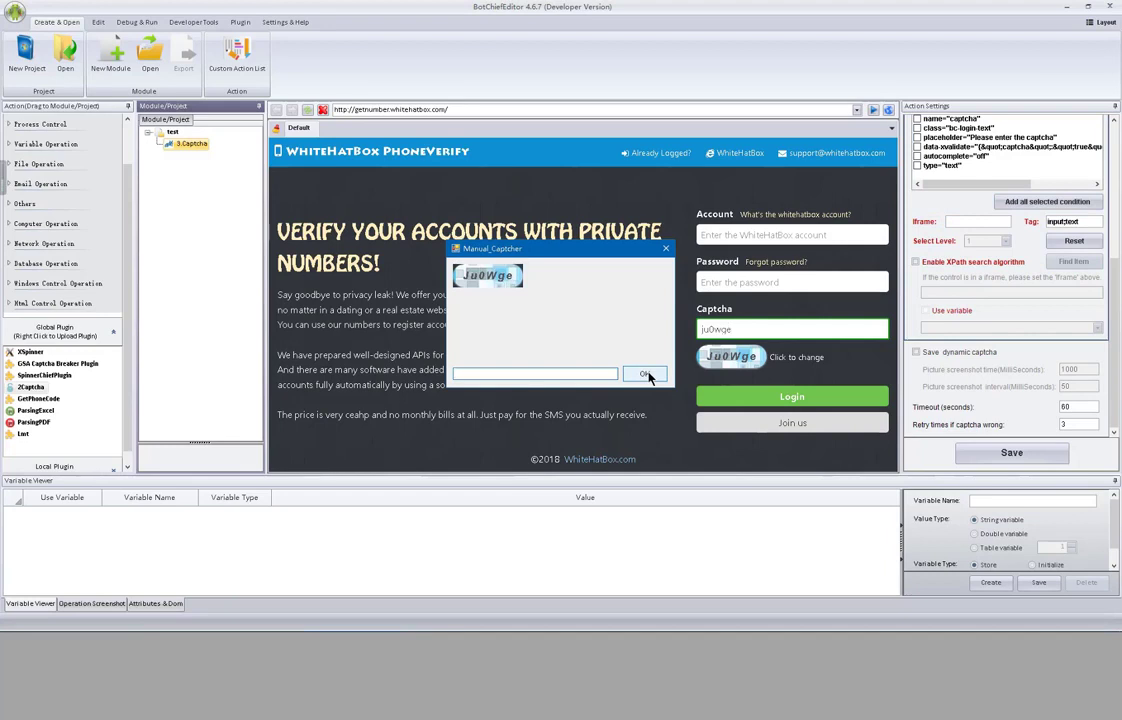
click(646, 375)
click(635, 374)
click(634, 374)
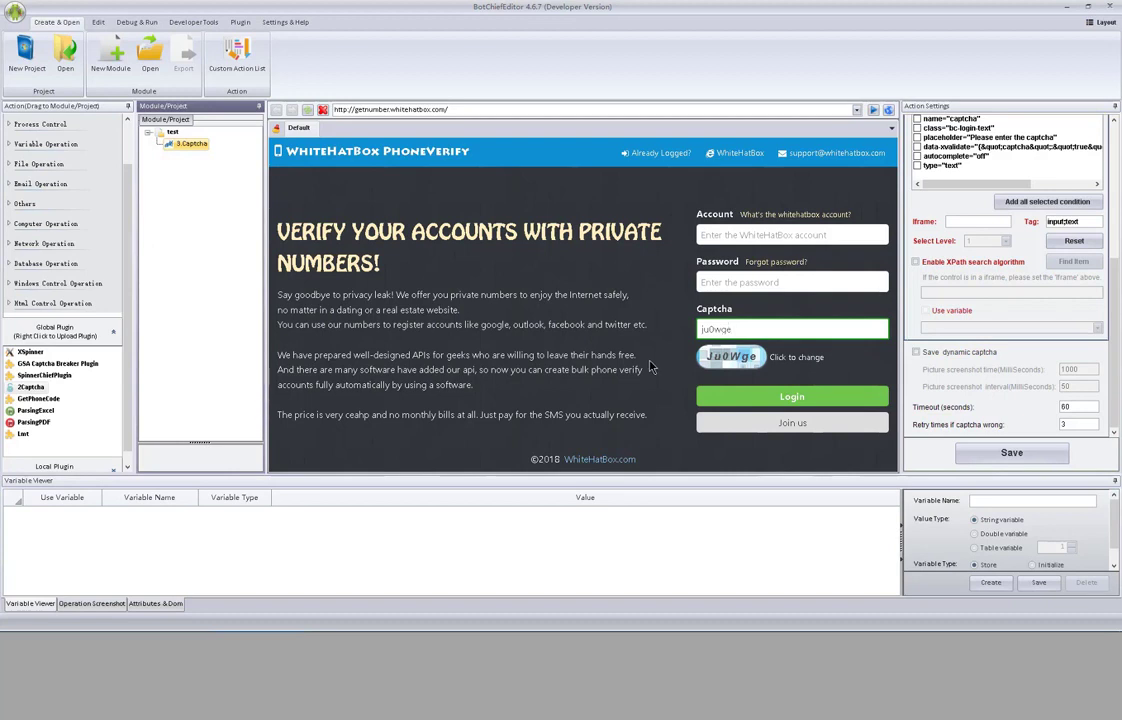
- Insert a New Captcha browser action after 3.Captcha and open 4.New Captcha's settings
right_click(190, 148)
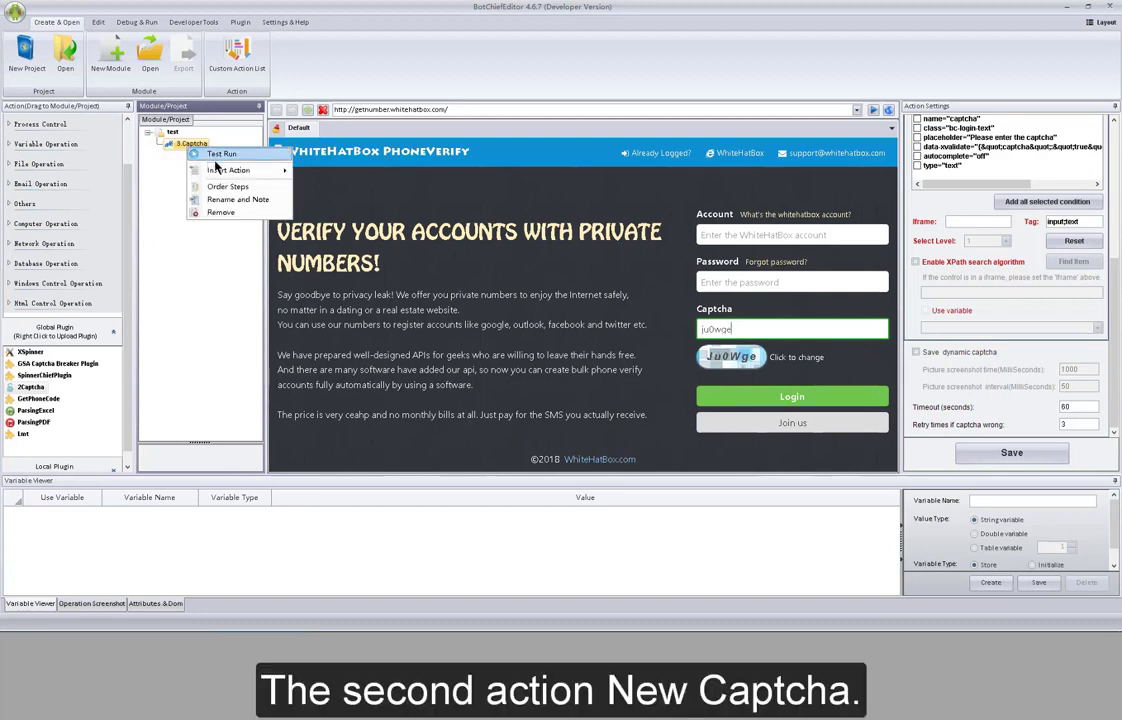
mouse_move(230, 170)
mouse_move(345, 175)
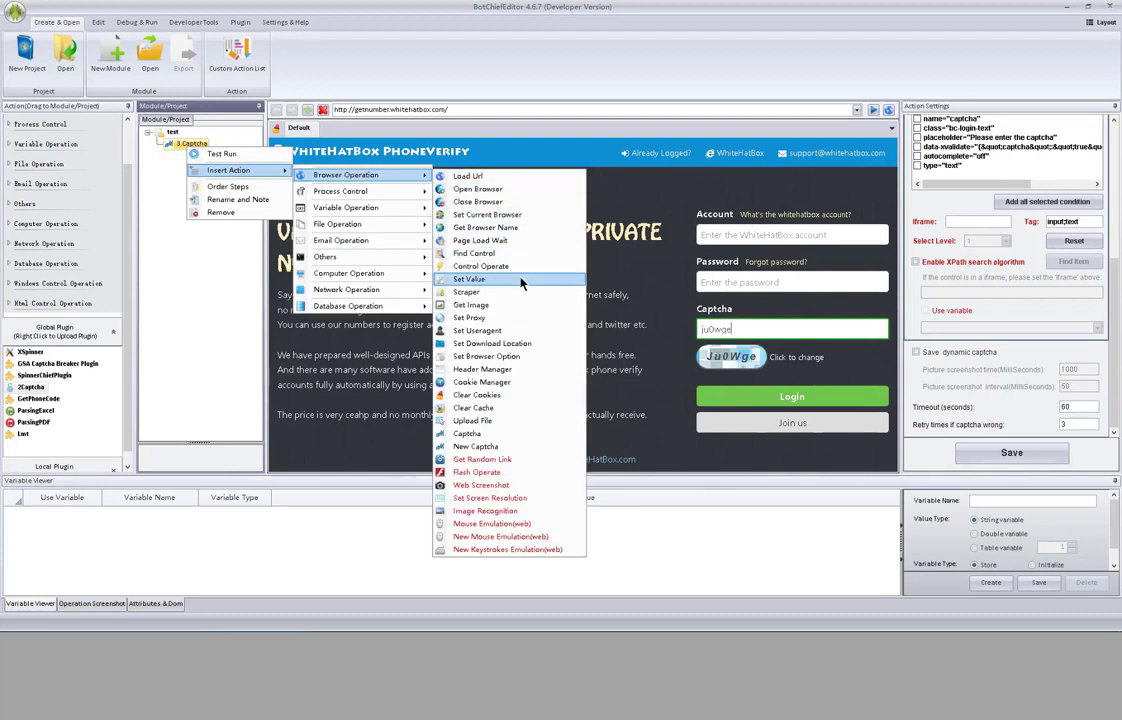
click(493, 450)
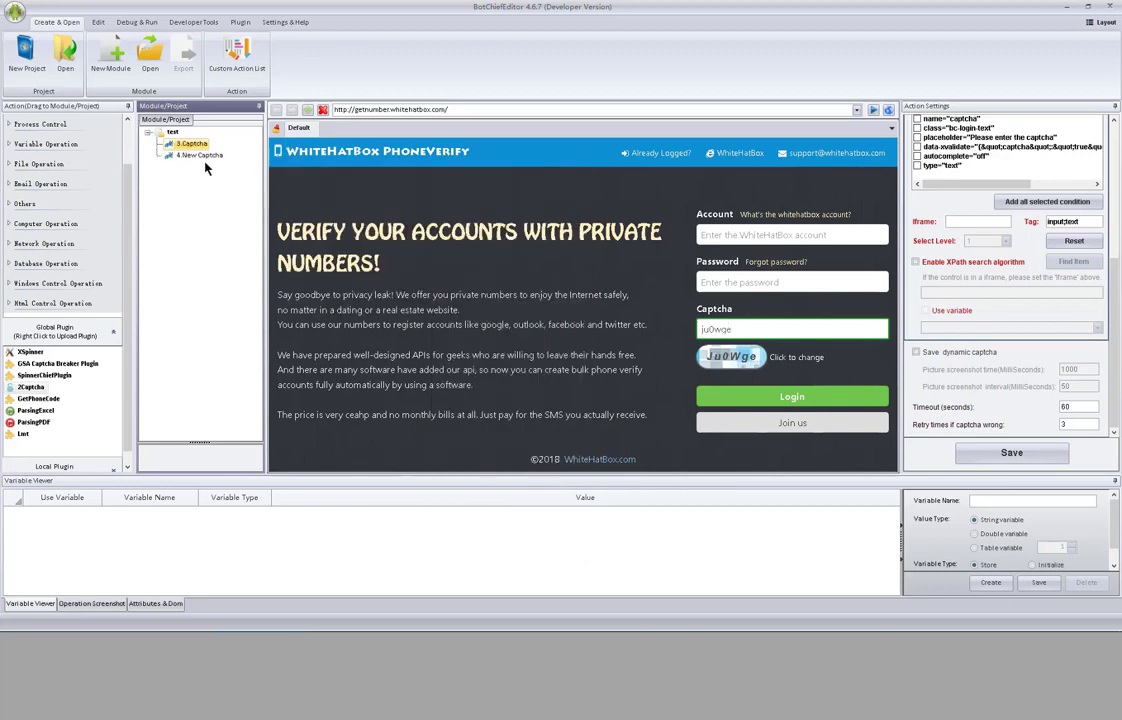
click(203, 157)
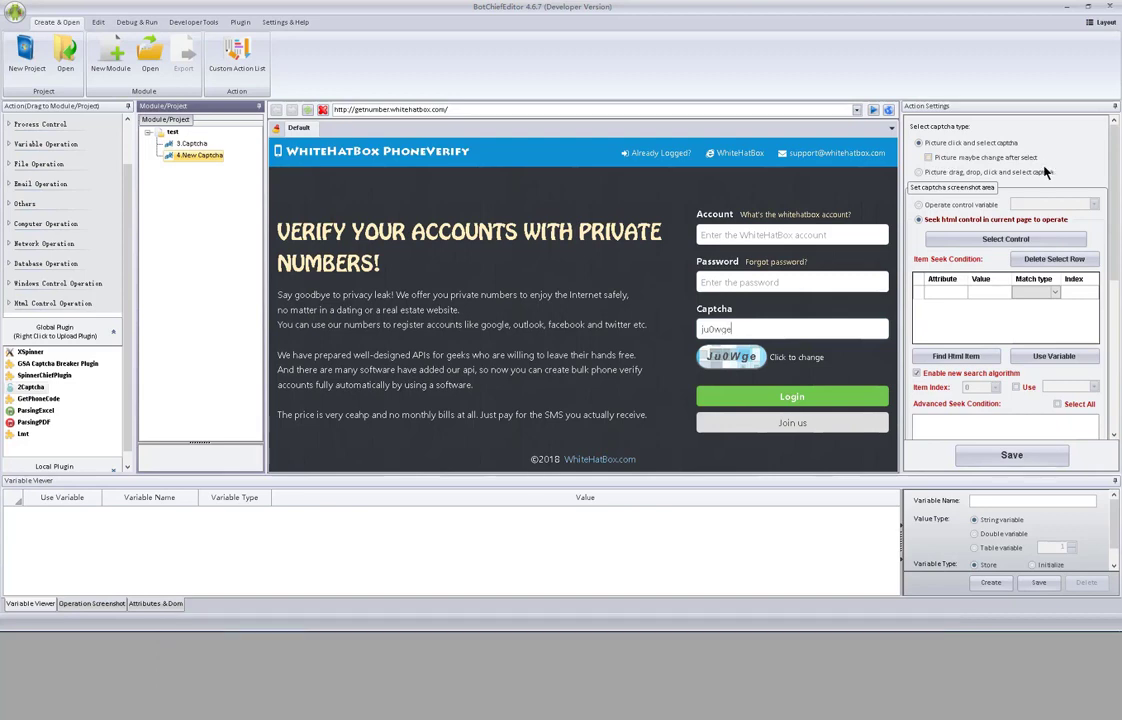
click(677, 111)
- Load the deathbycaptcha.com/user/login page and tick I'm not a robot to raise the image challenge
text(http://www.deathbycaptcha.com/user/login)
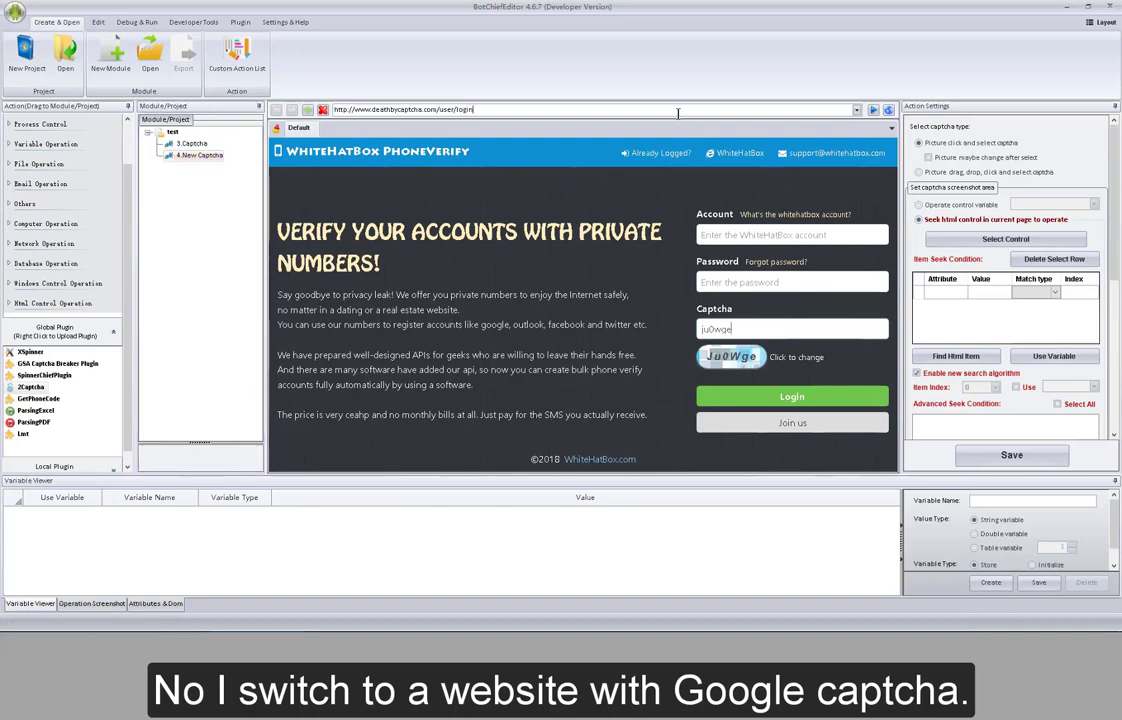
key(Return)
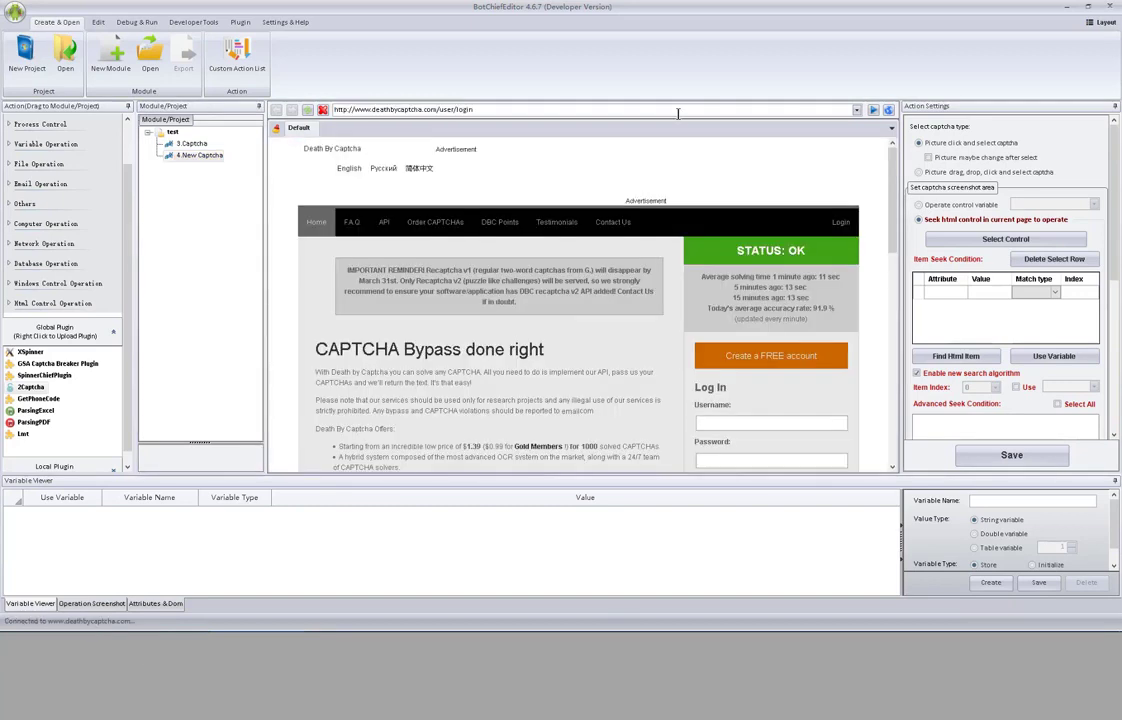
drag(893, 184, 897, 287)
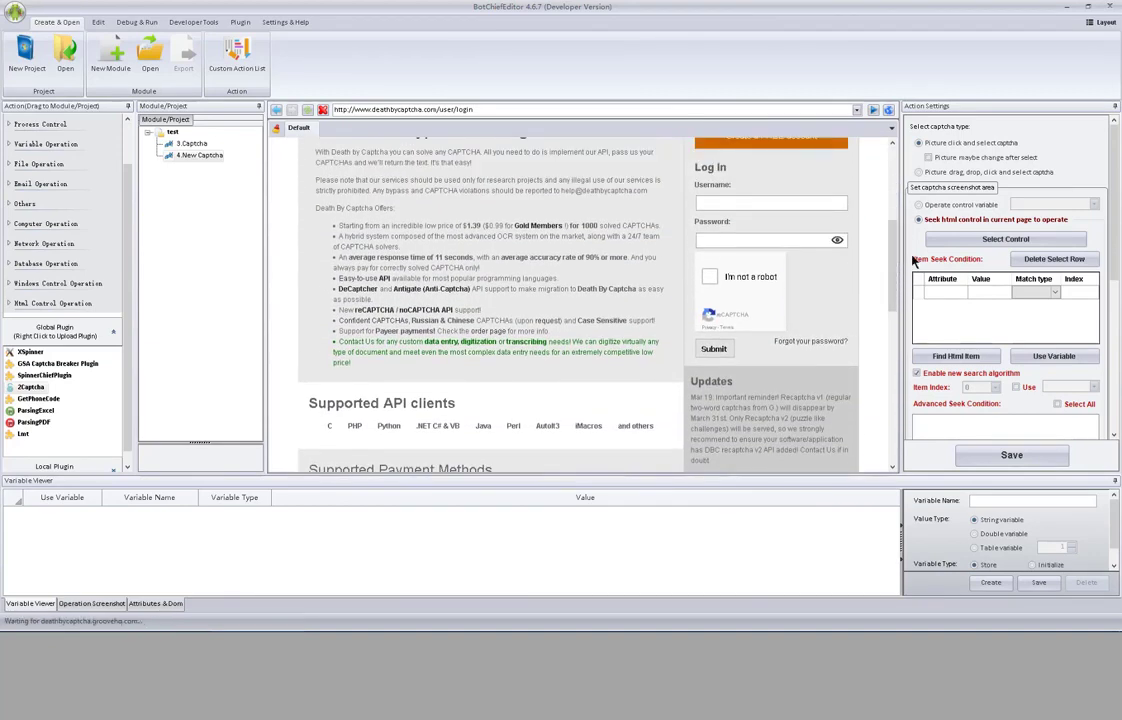
click(710, 283)
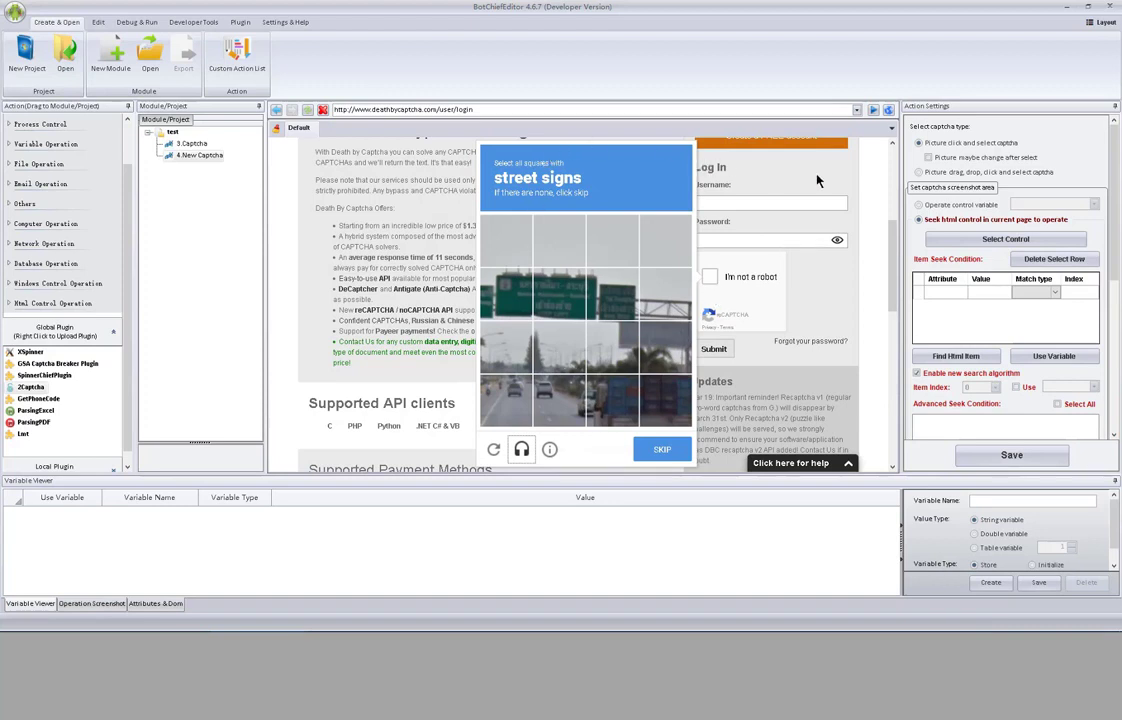
- Target the street-signs reCAPTCHA image grid, verify it's found, save, and dismiss the challenge
click(995, 239)
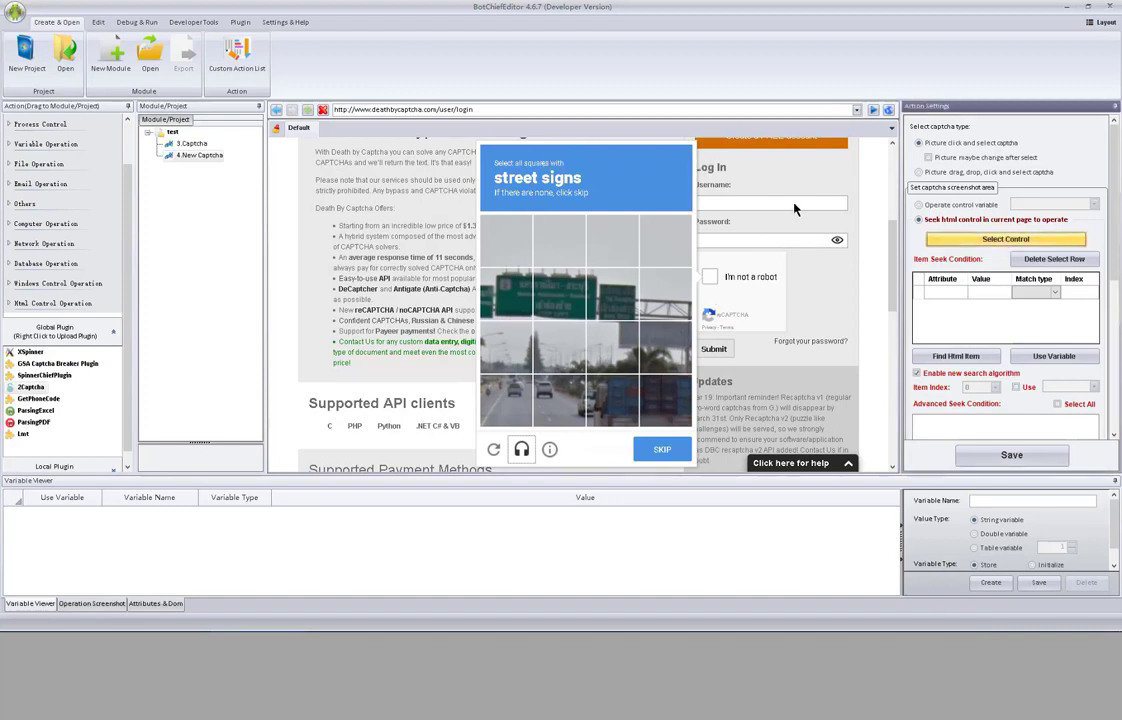
click(479, 148)
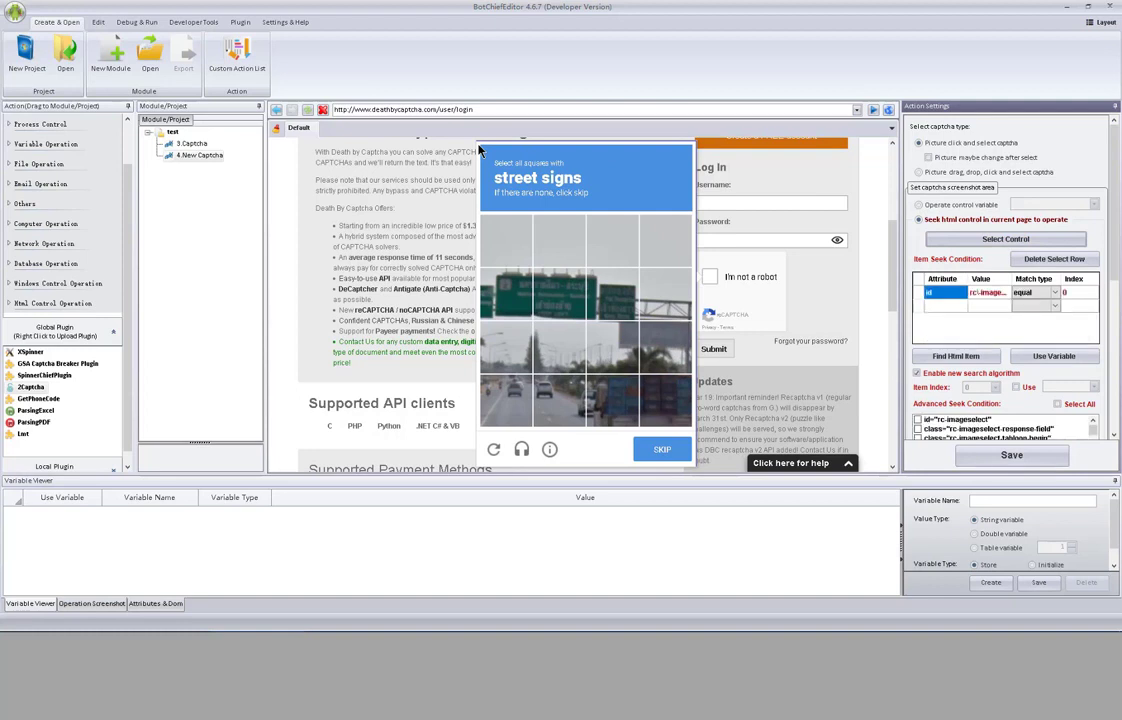
click(962, 357)
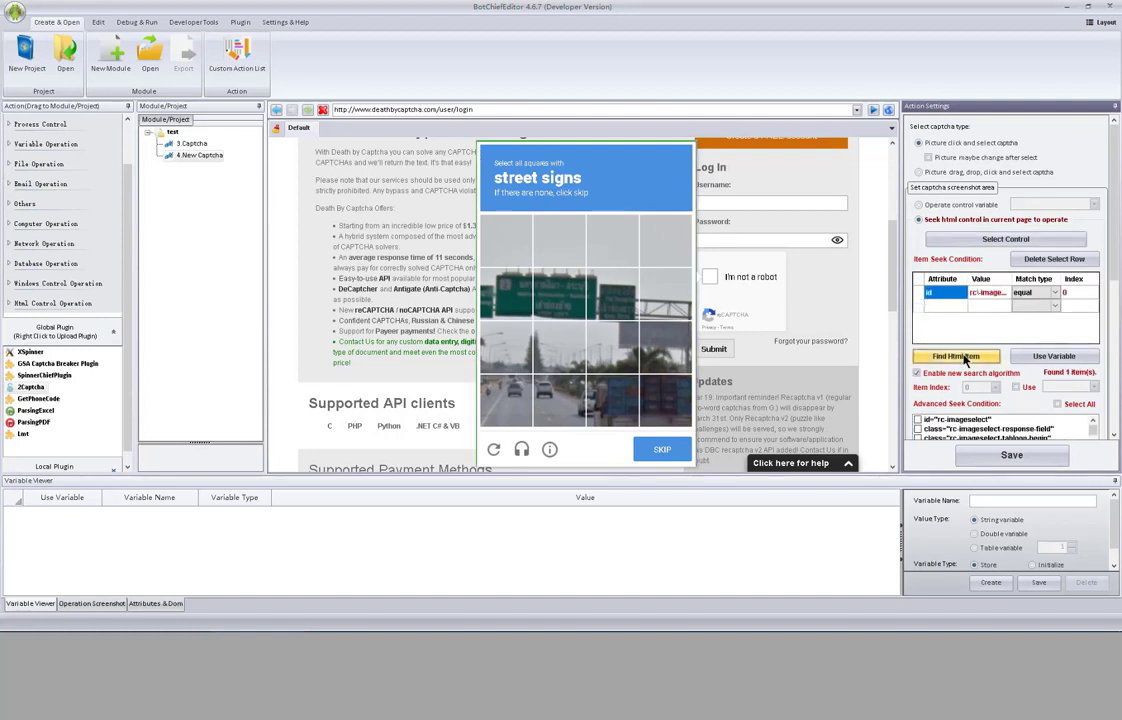
mouse_move(1115, 258)
mouse_down()
mouse_move(1119, 290)
mouse_move(1117, 243)
mouse_up()
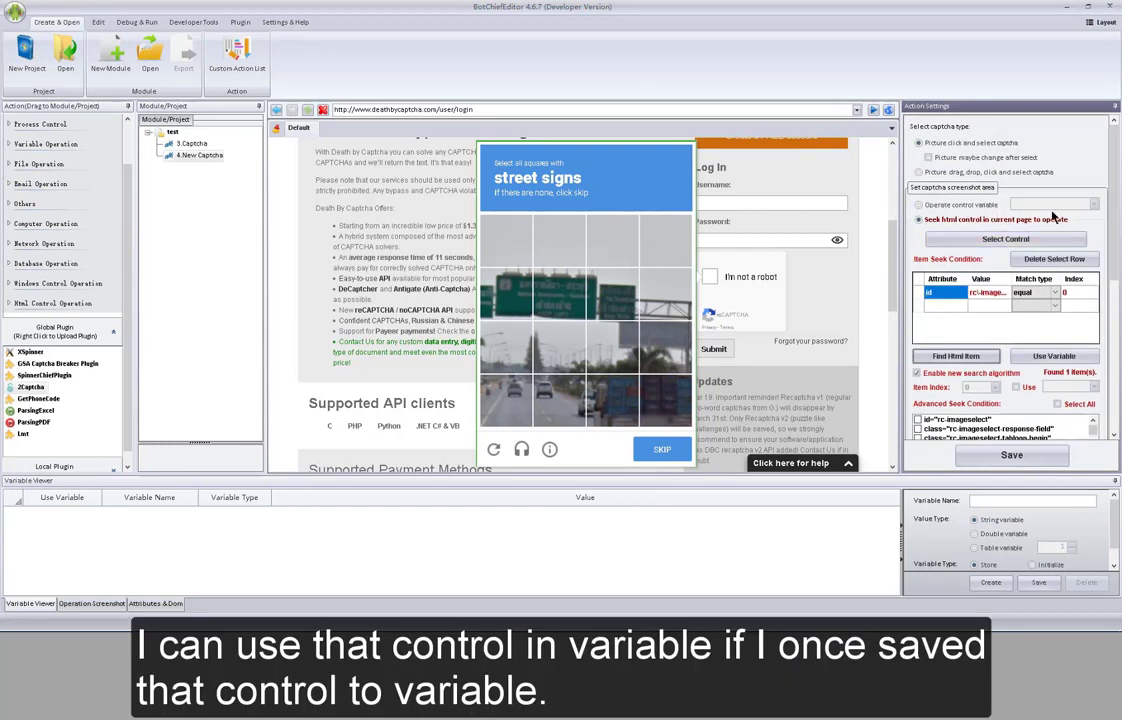
scroll(1117, 221, down, 3)
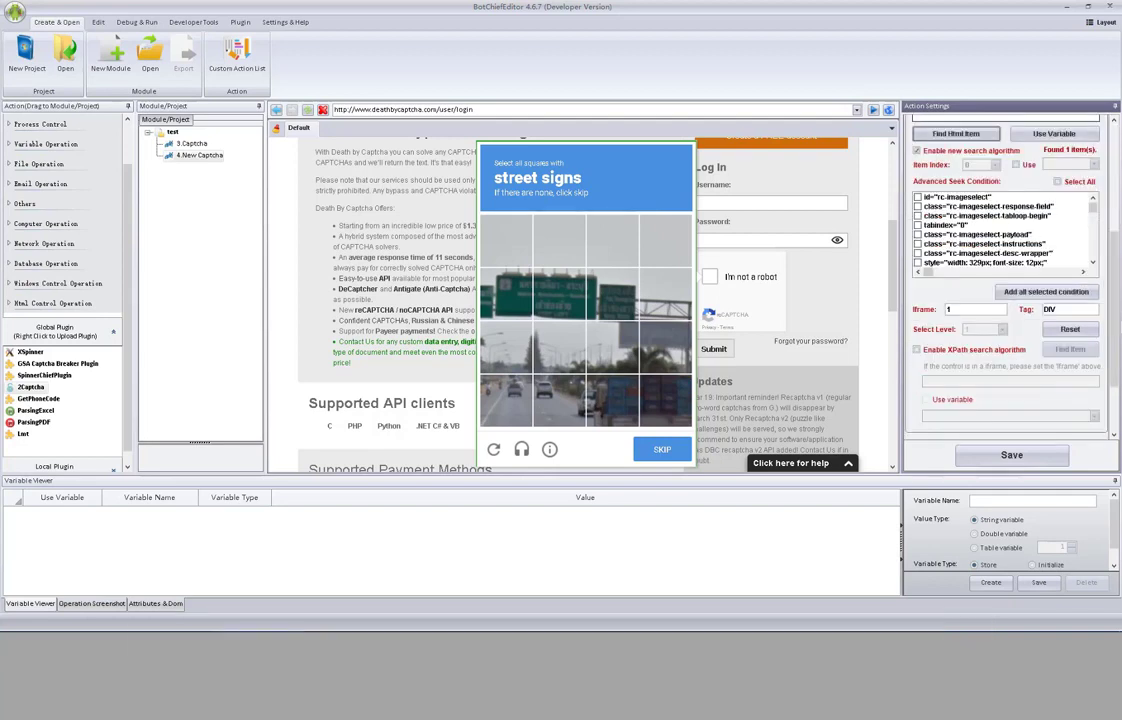
scroll(1010, 280, down, 3)
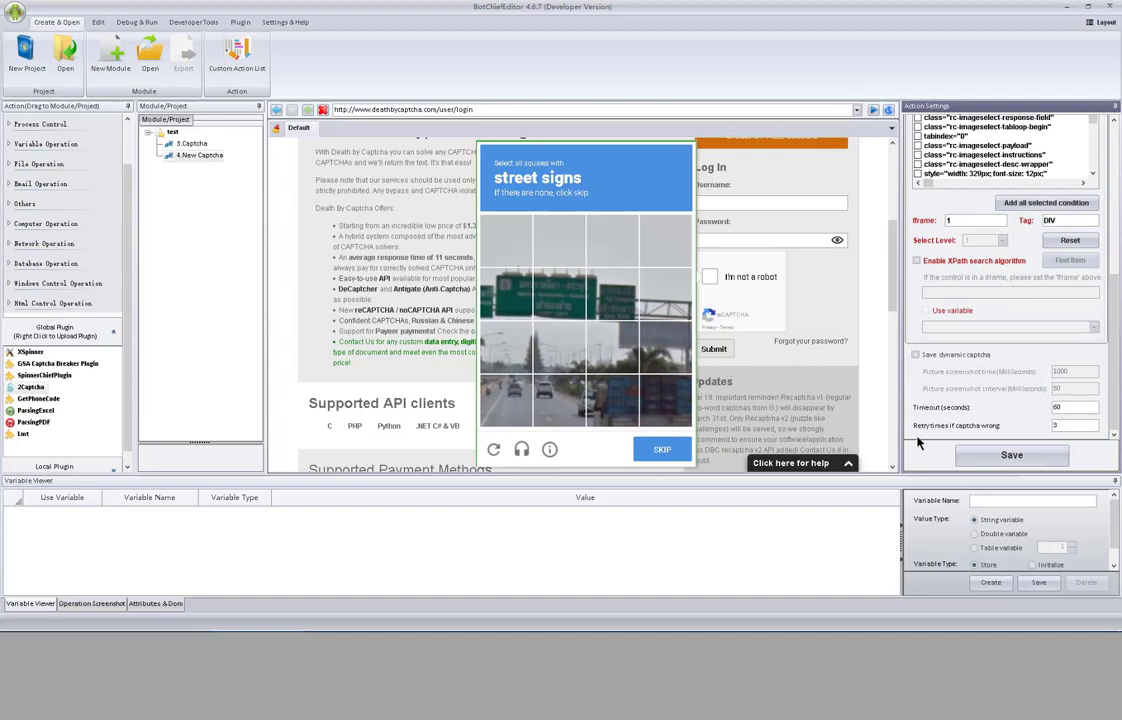
click(1010, 456)
click(821, 308)
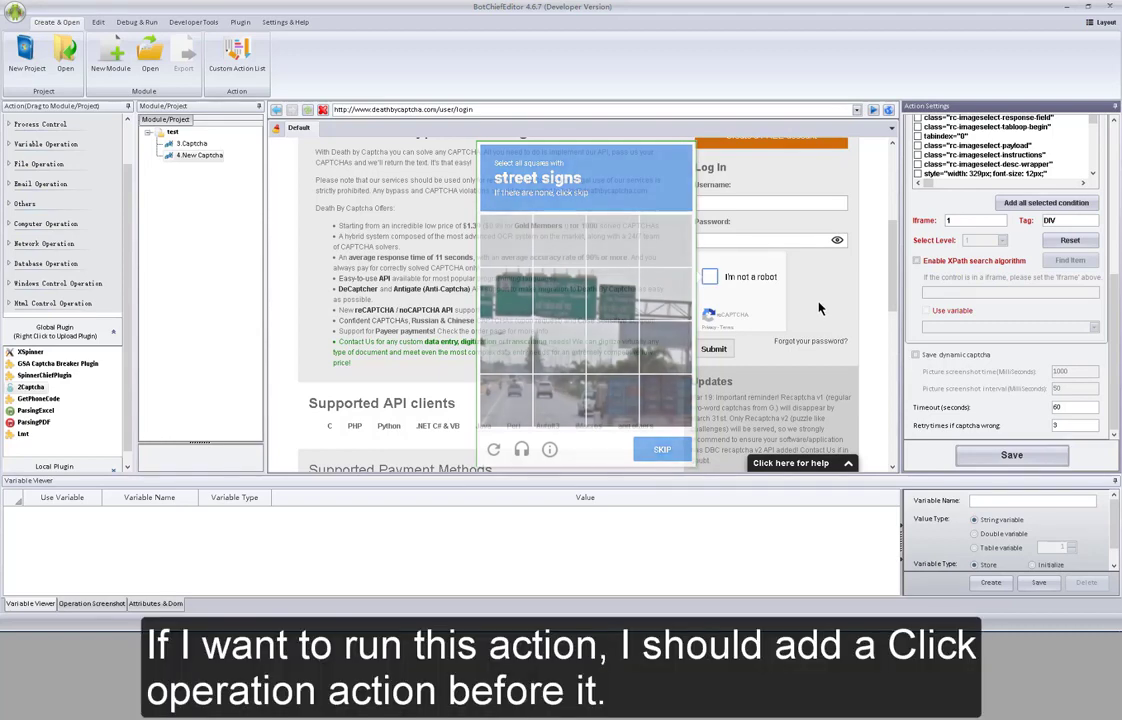
- Insert a Control Operate browser action via 3.Captcha's Insert Action menu and open its settings
click(192, 145)
right_click(192, 150)
mouse_move(231, 169)
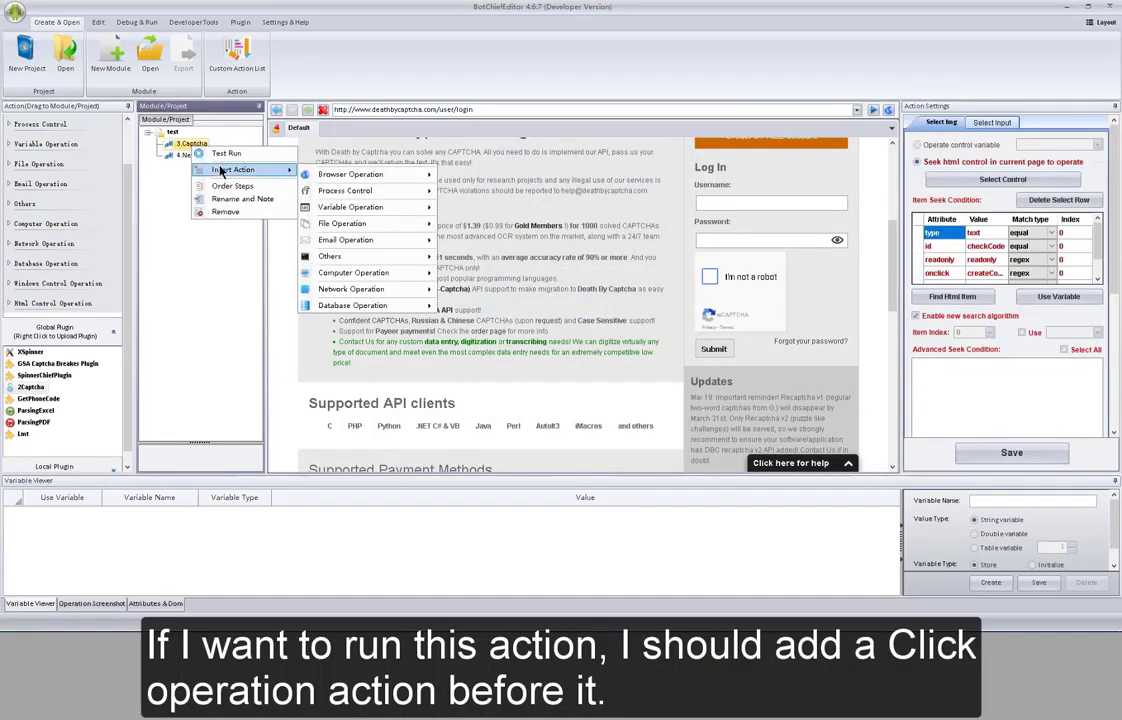
mouse_move(375, 180)
click(508, 266)
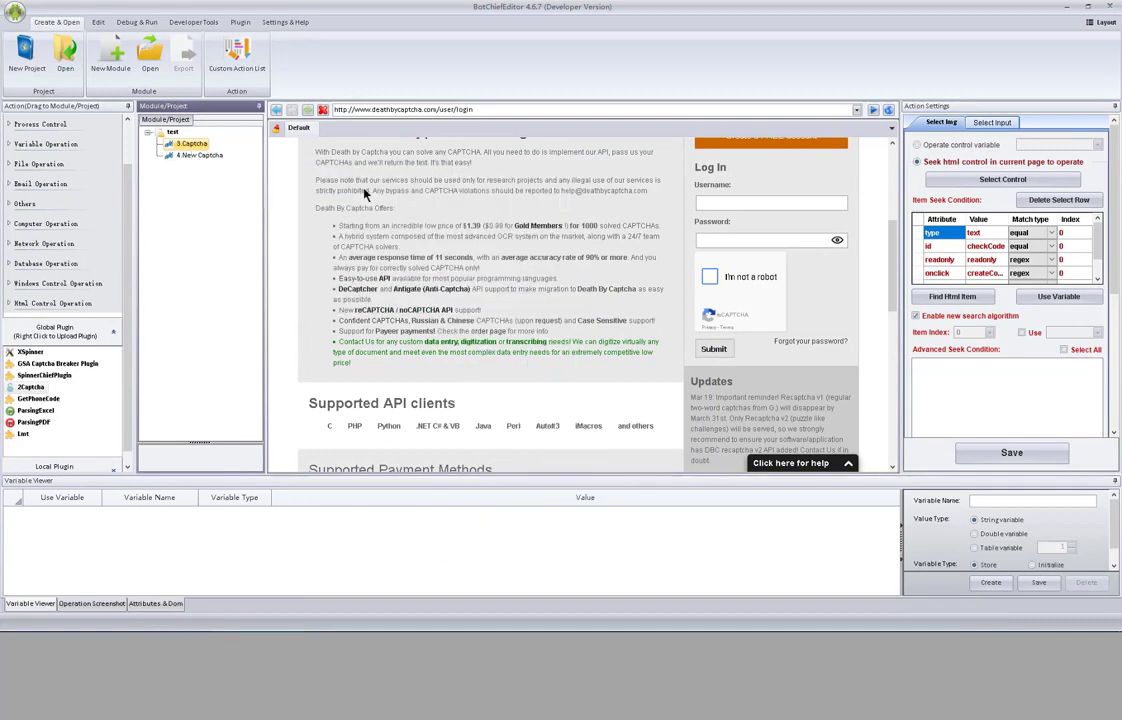
click(203, 157)
- Target the I'm not a robot checkbox with a click event, verify one match, and save
click(1002, 162)
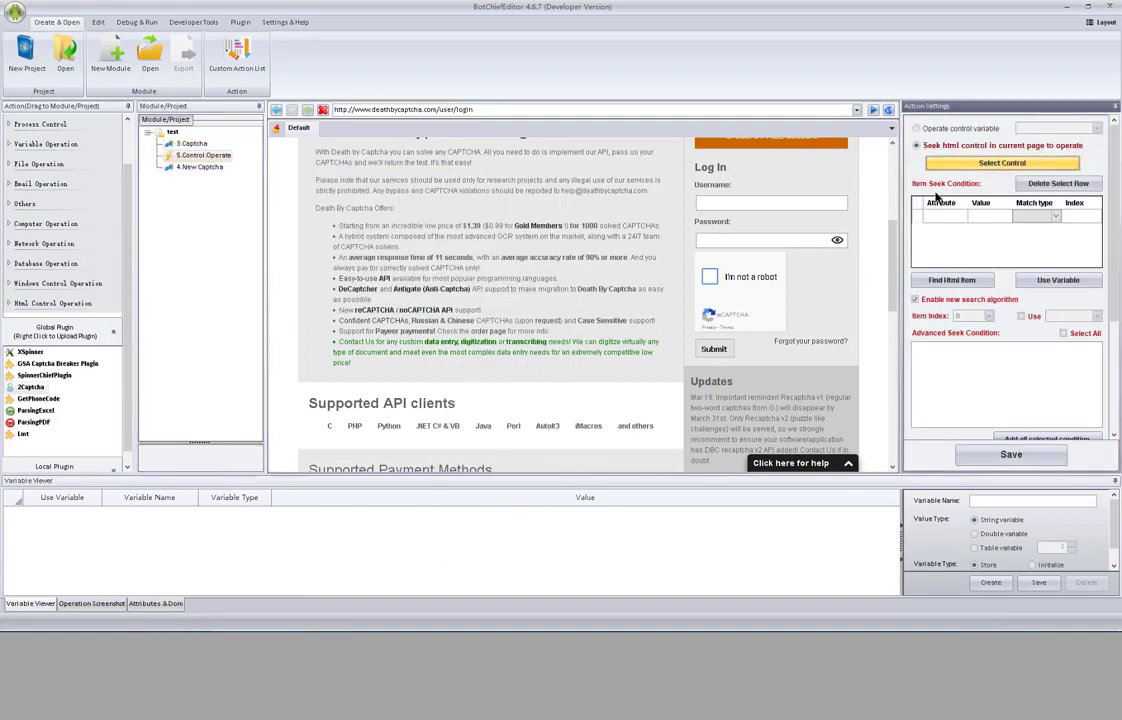
click(711, 280)
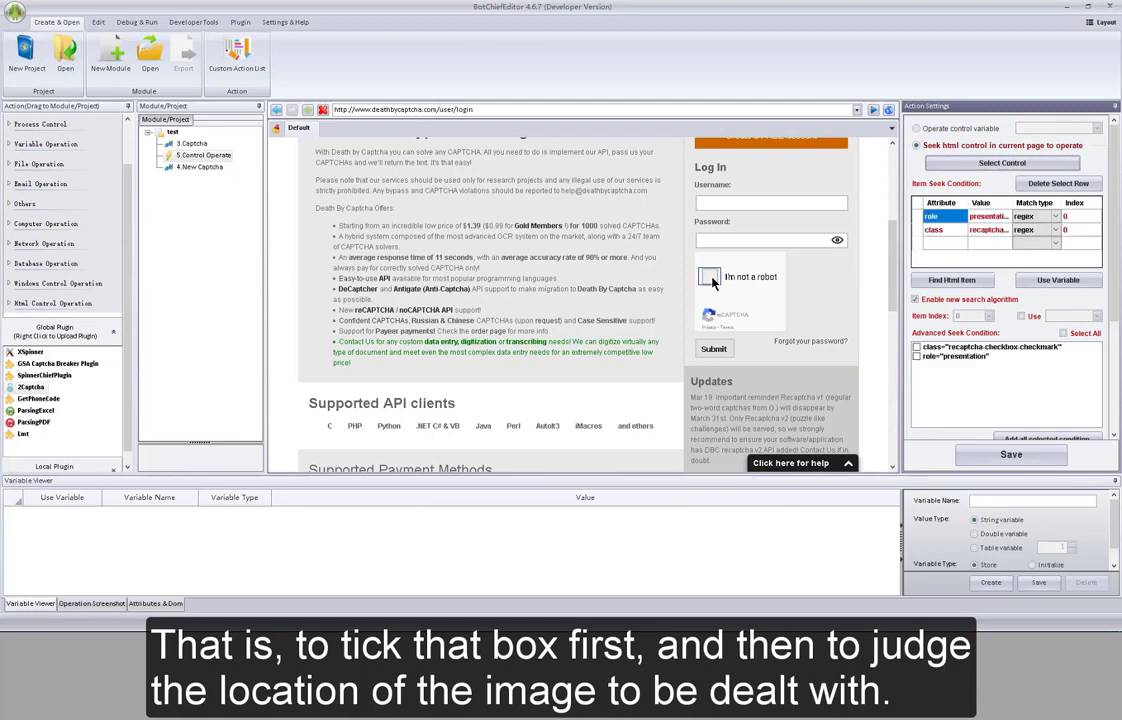
click(948, 281)
scroll(1050, 281, down, 3)
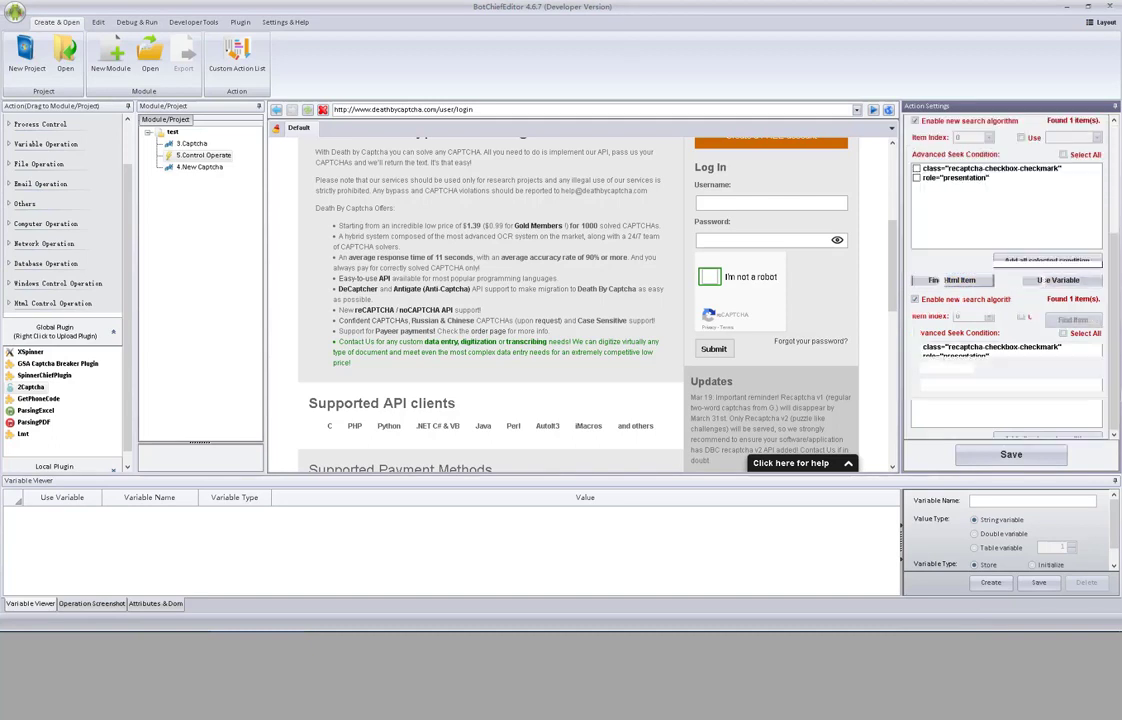
click(1012, 456)
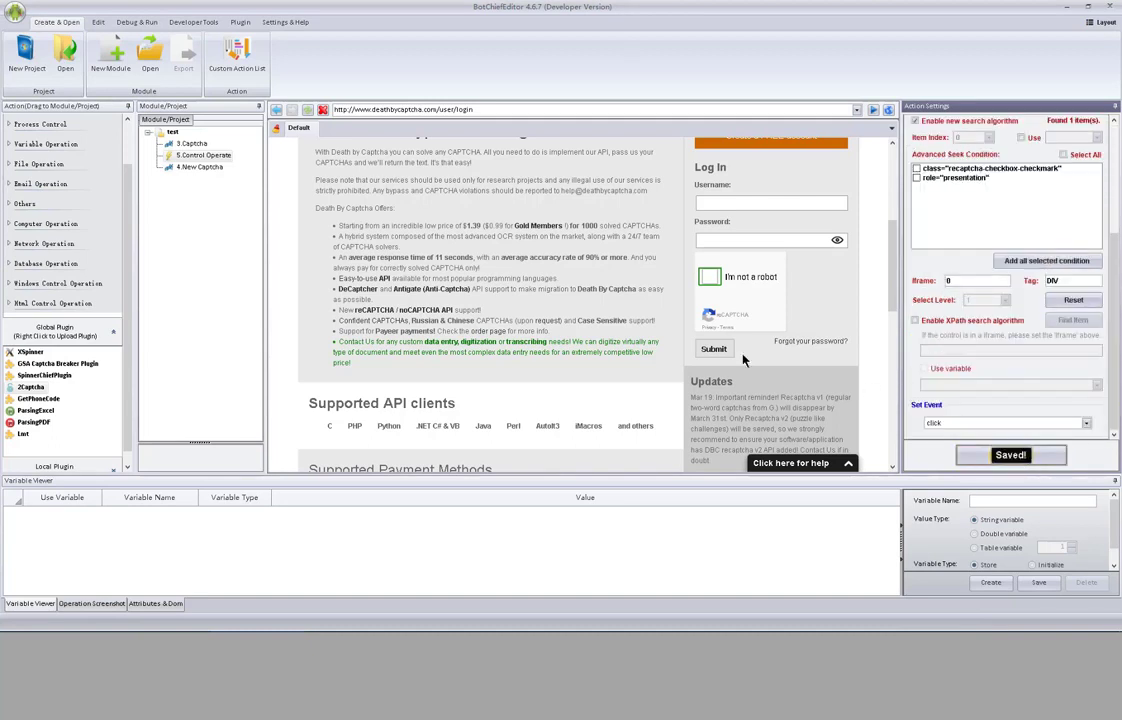
click(200, 155)
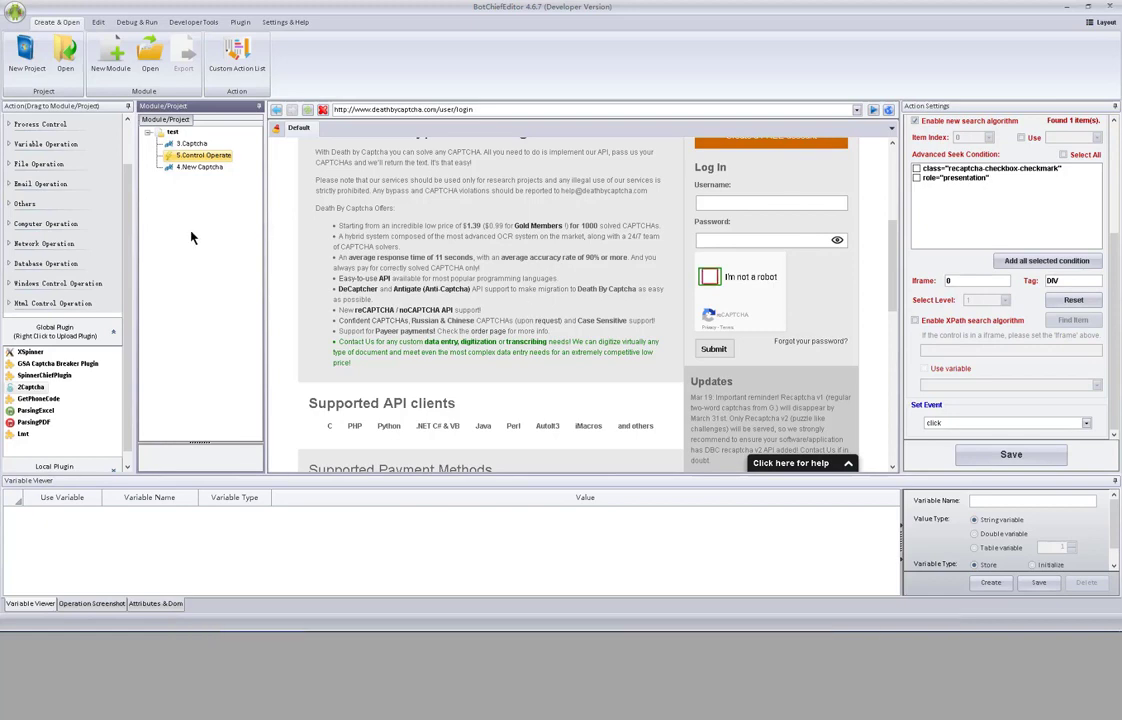
right_click(199, 157)
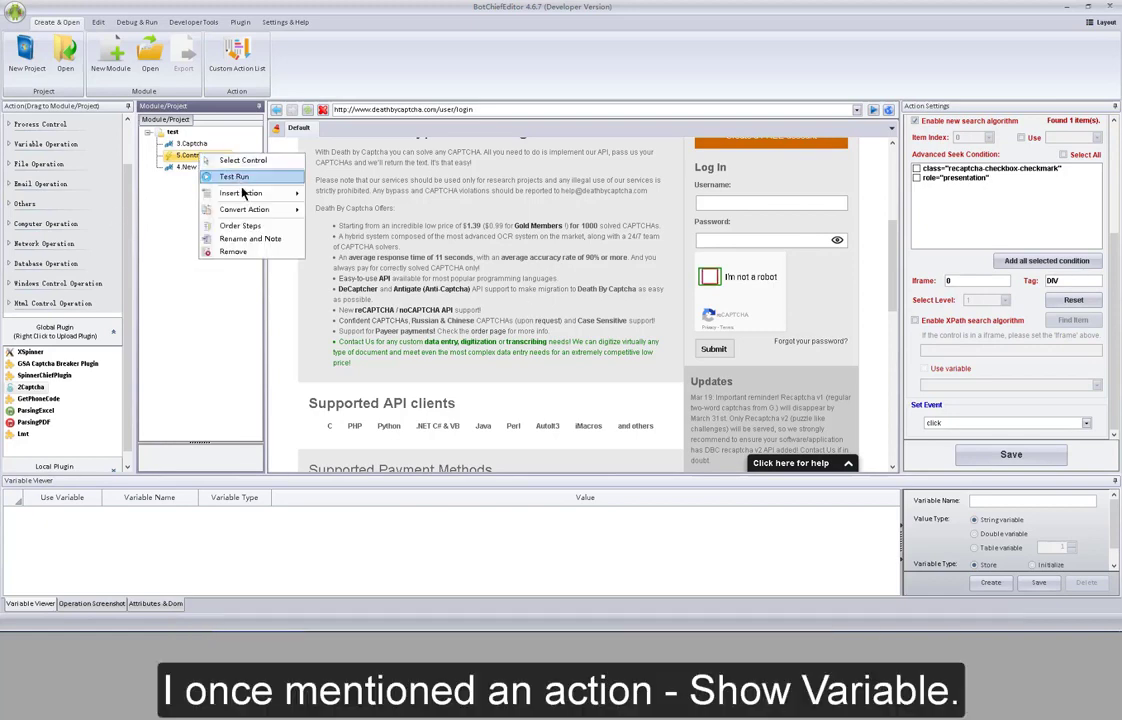
mouse_move(250, 193)
mouse_move(358, 230)
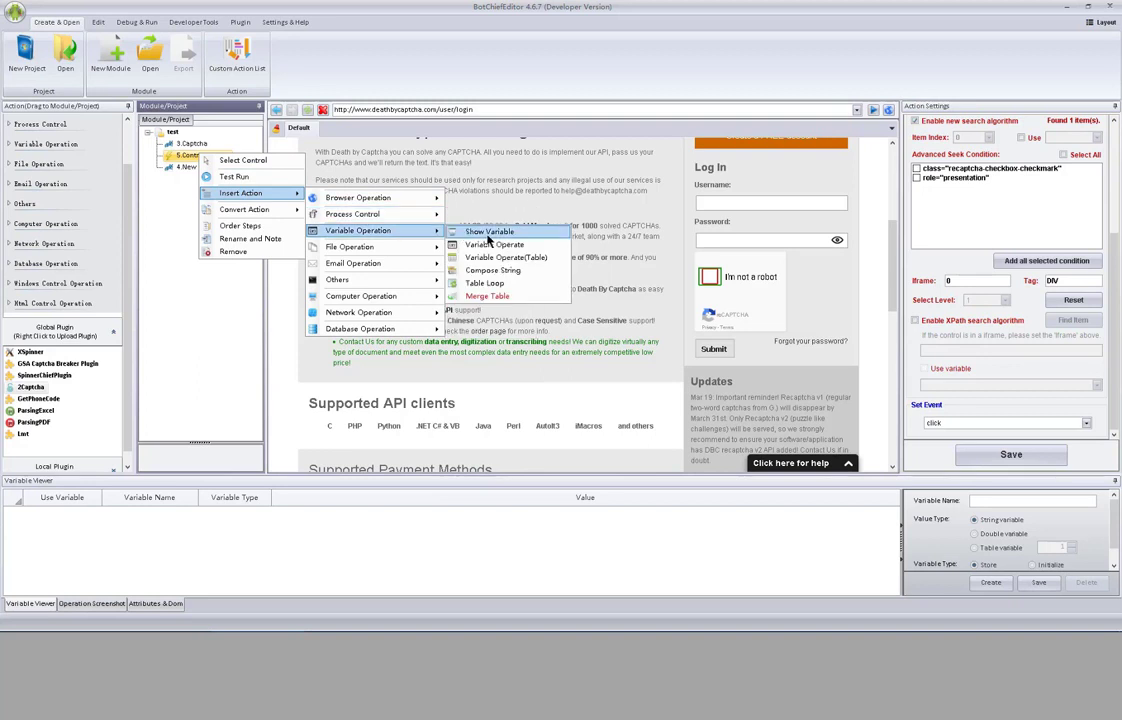
click(235, 277)
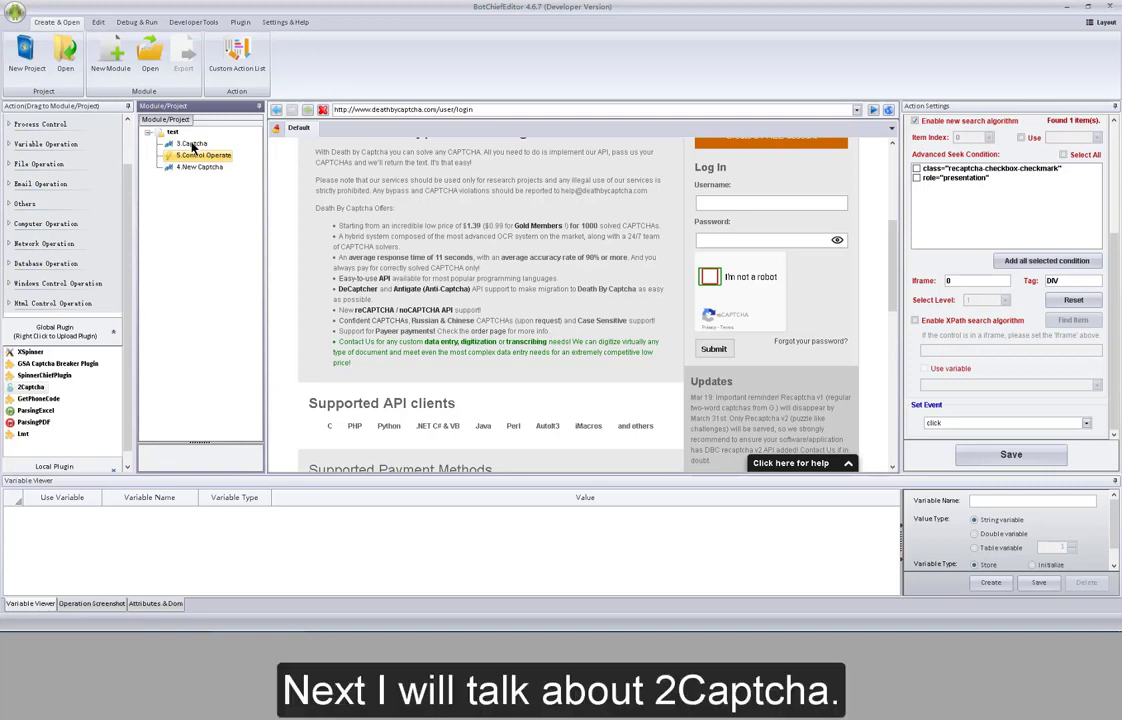
- Drag the 2Captcha plugin into the test module and set its function to SolveRecaptchaV2
click(173, 132)
drag(29, 387, 209, 200)
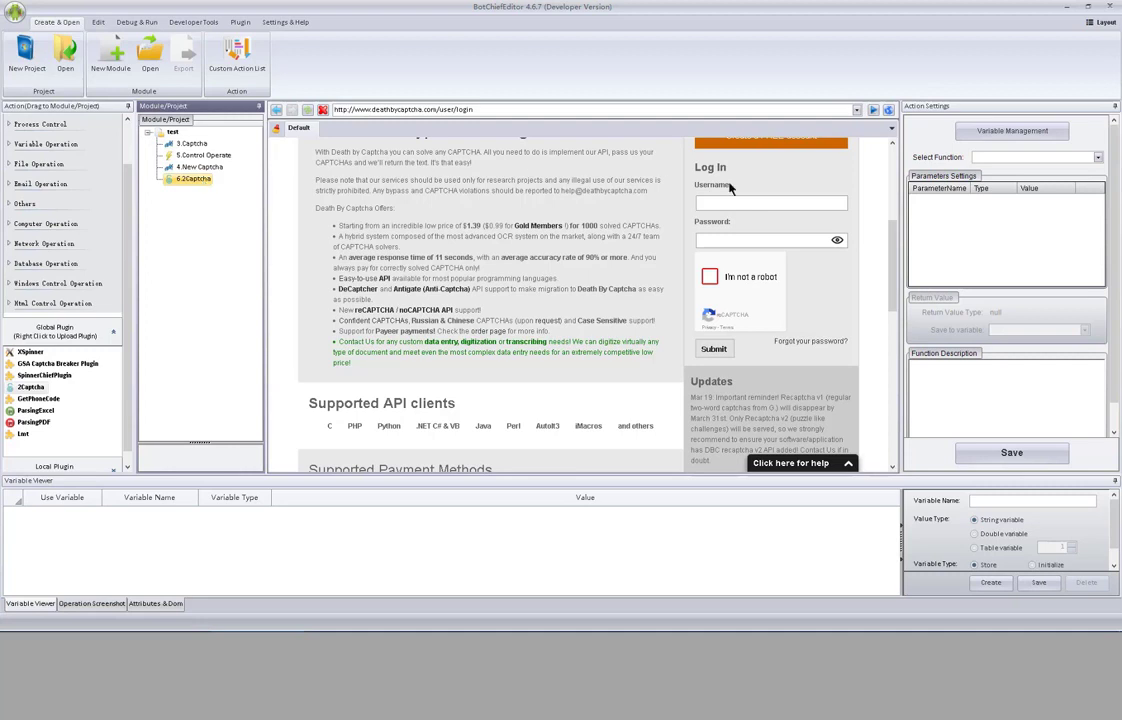
click(1099, 158)
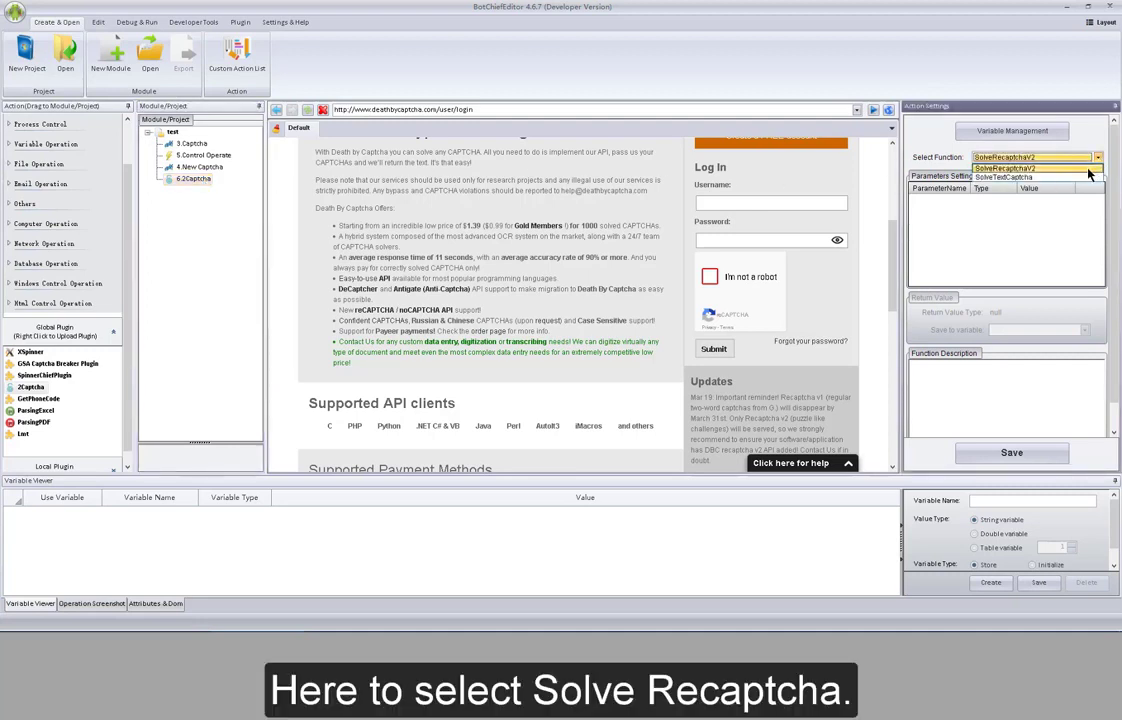
click(1087, 169)
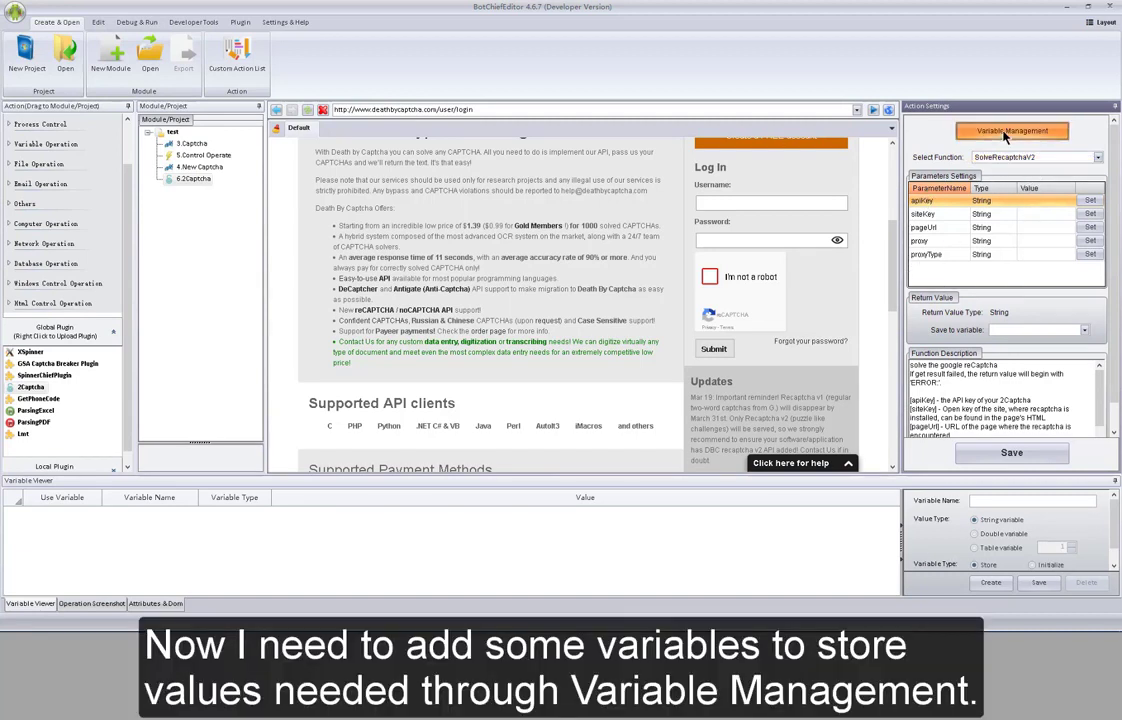
- In Variable Management, add apikey and sitekey as local String store variables
click(1005, 134)
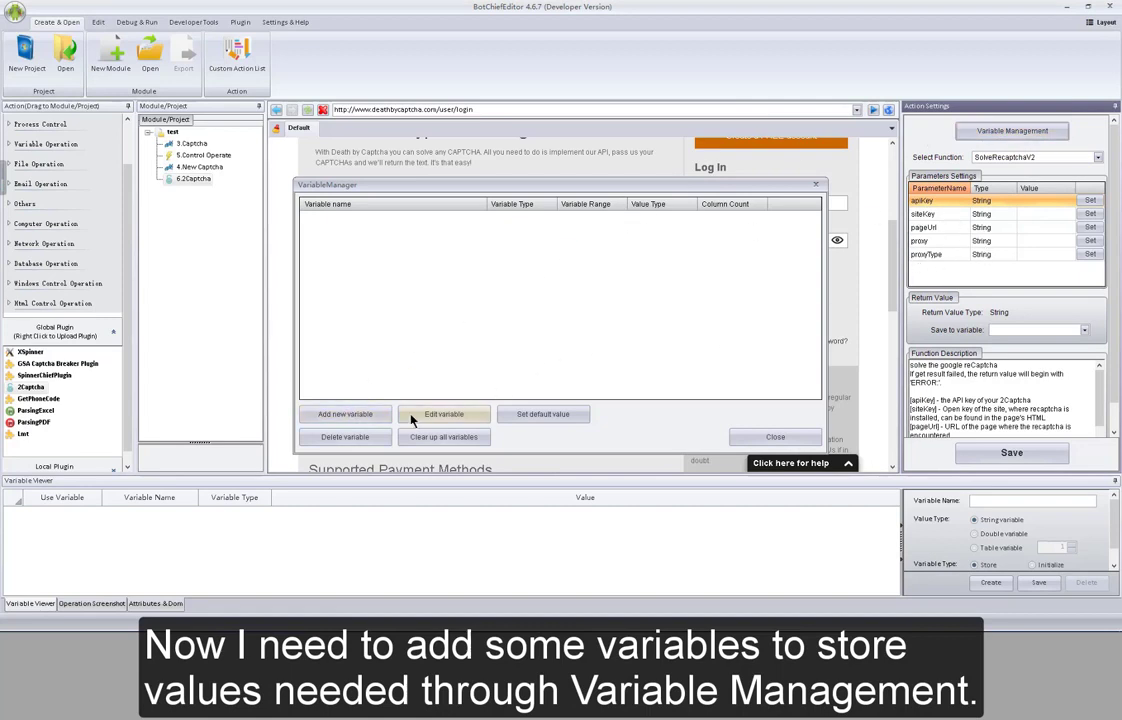
click(345, 414)
click(430, 167)
text(apikey)
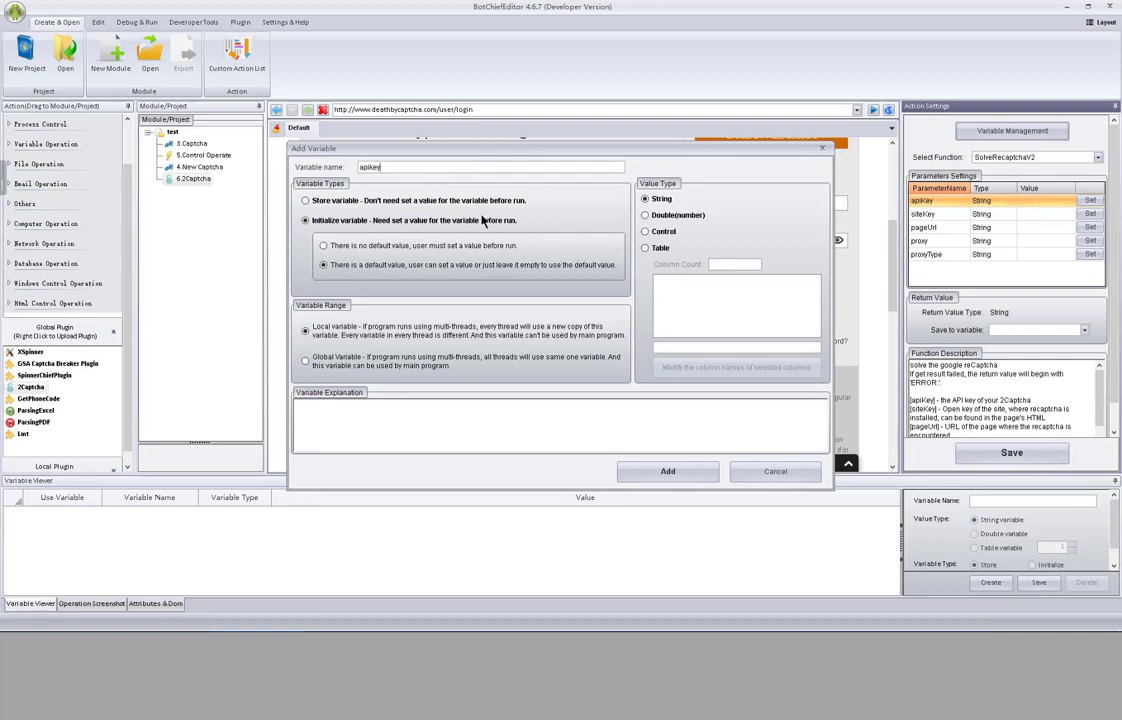
click(424, 199)
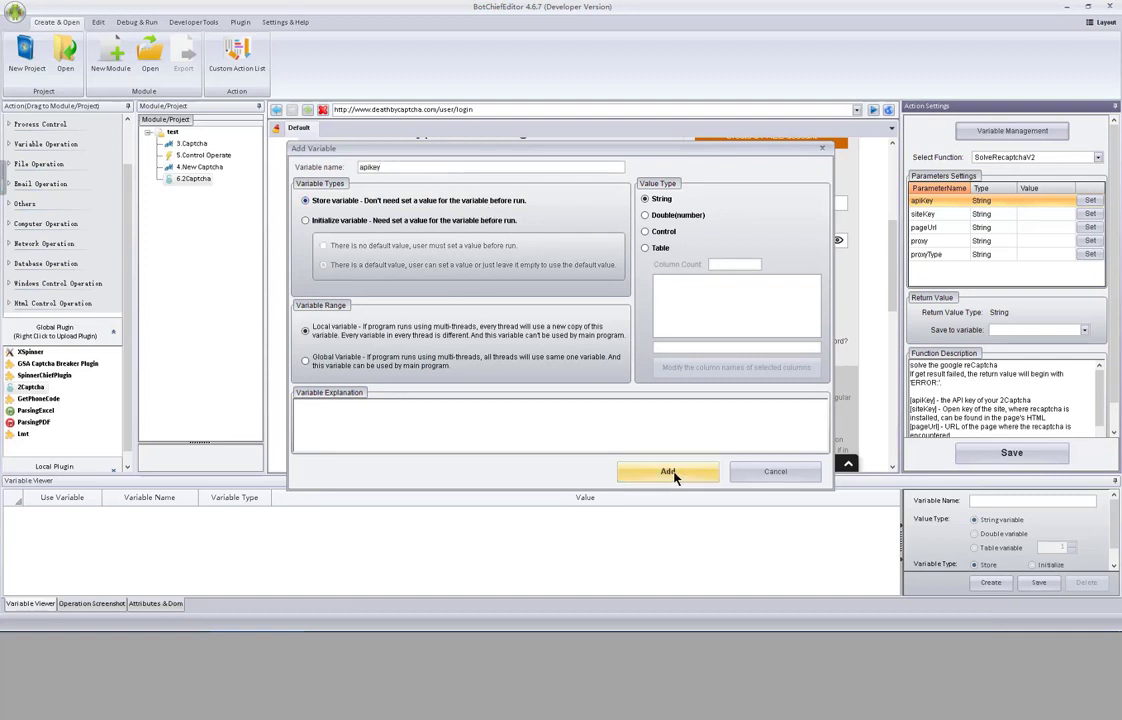
click(645, 472)
click(345, 413)
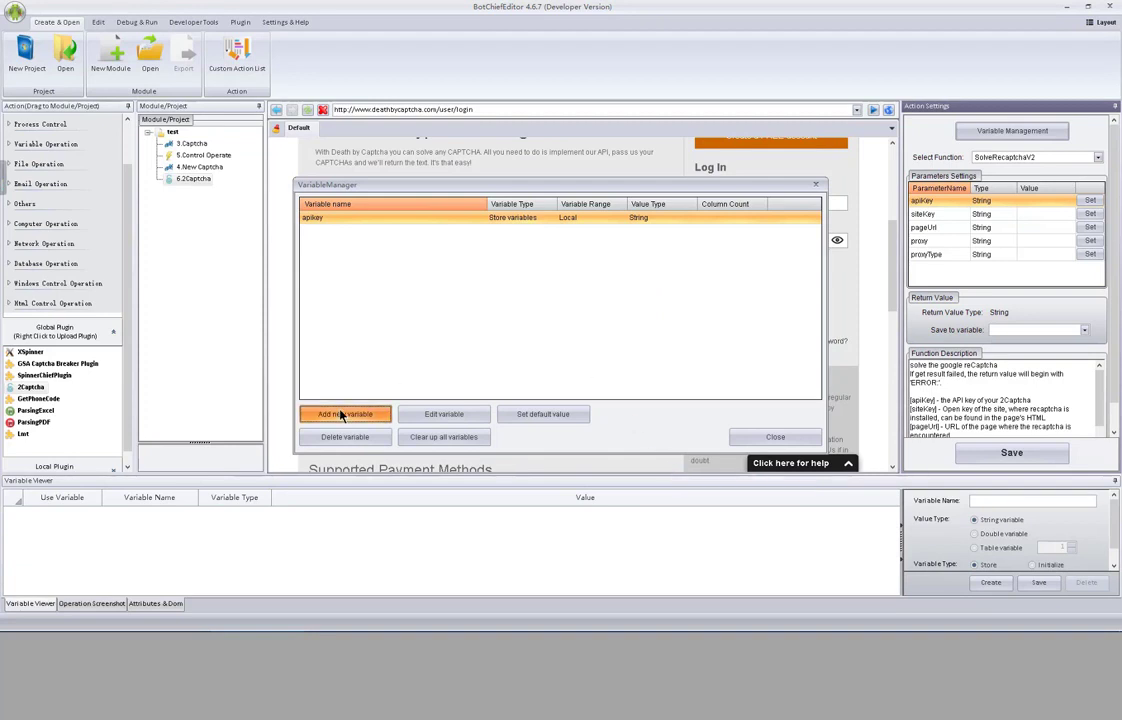
click(413, 167)
text(sitekey)
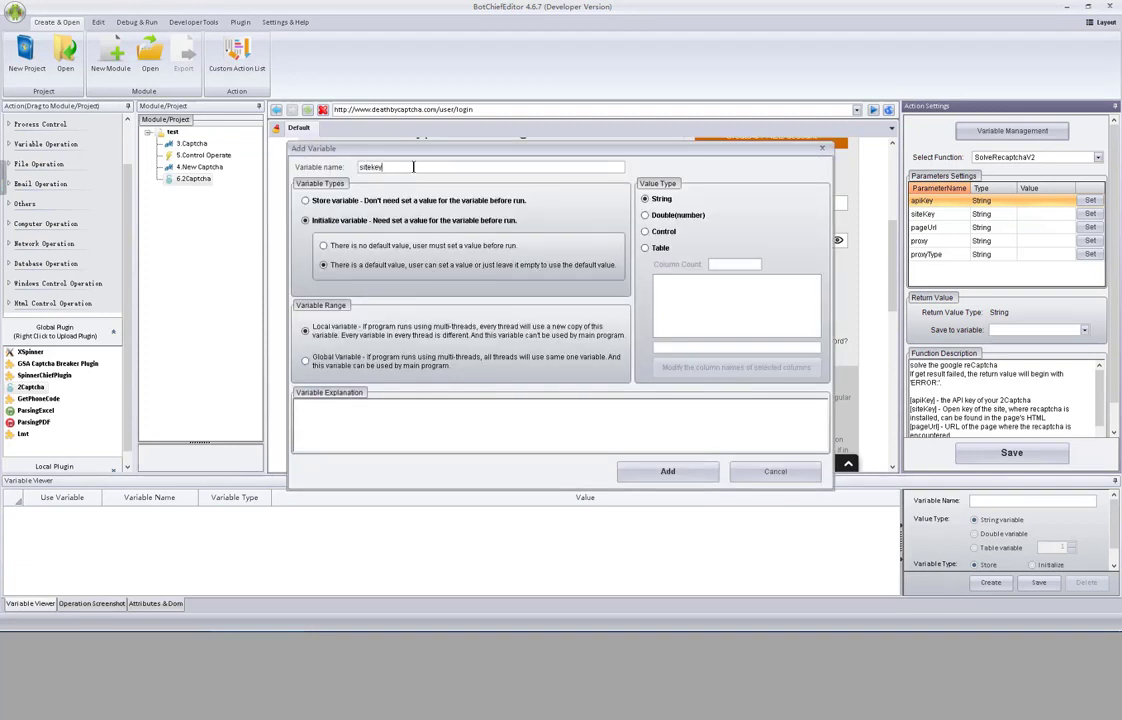
click(405, 200)
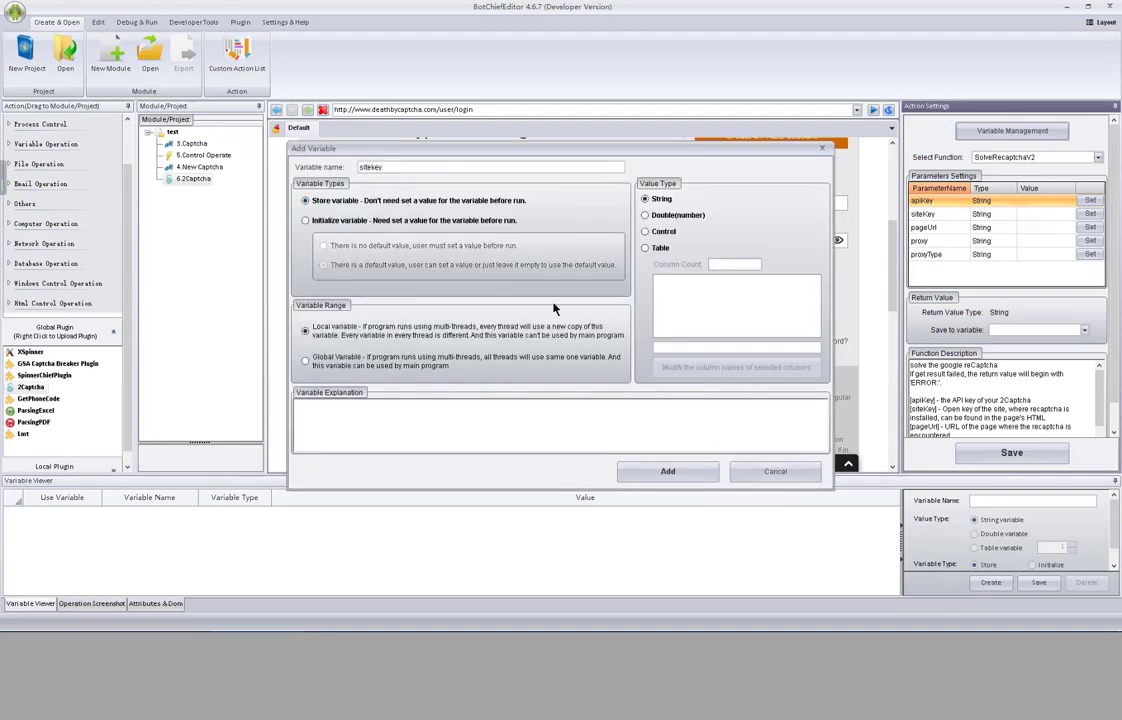
click(686, 480)
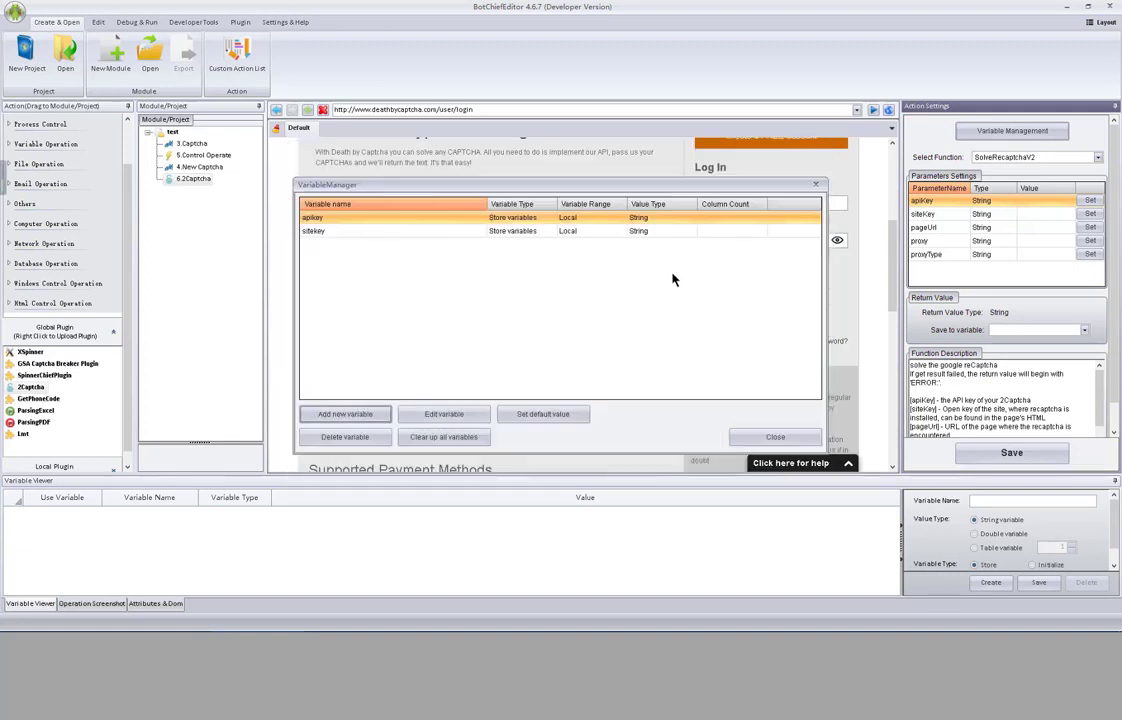
- Add the pageurl store variable and close Variable Management
click(345, 414)
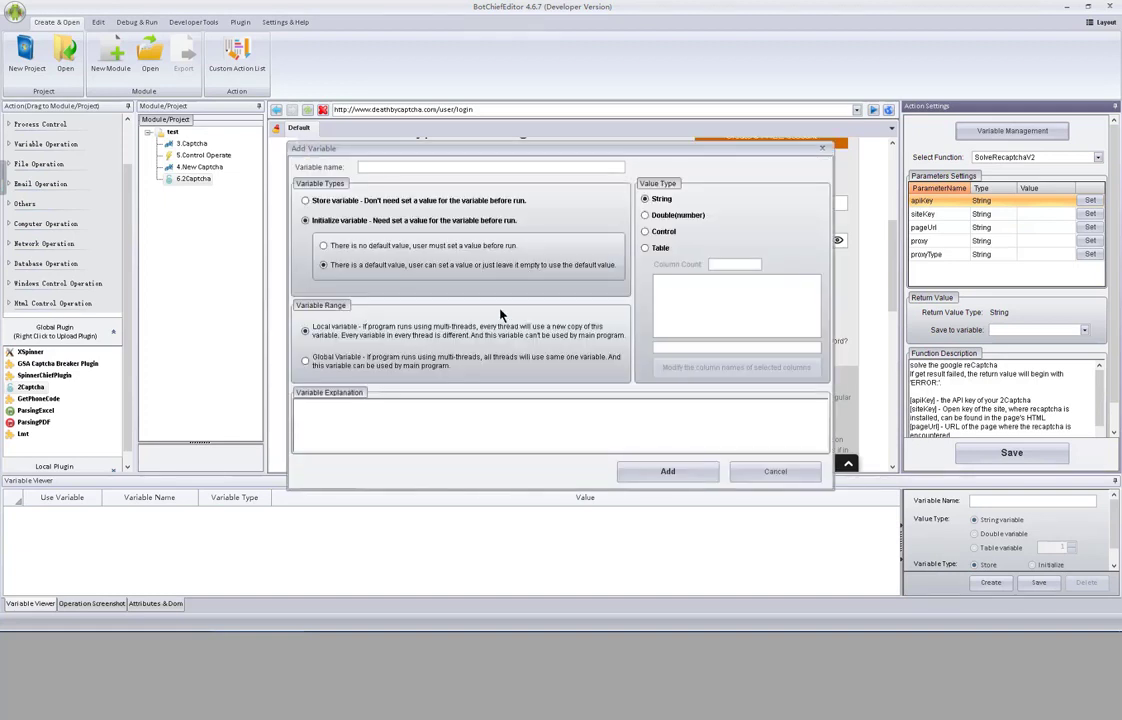
text(pageurl)
click(378, 200)
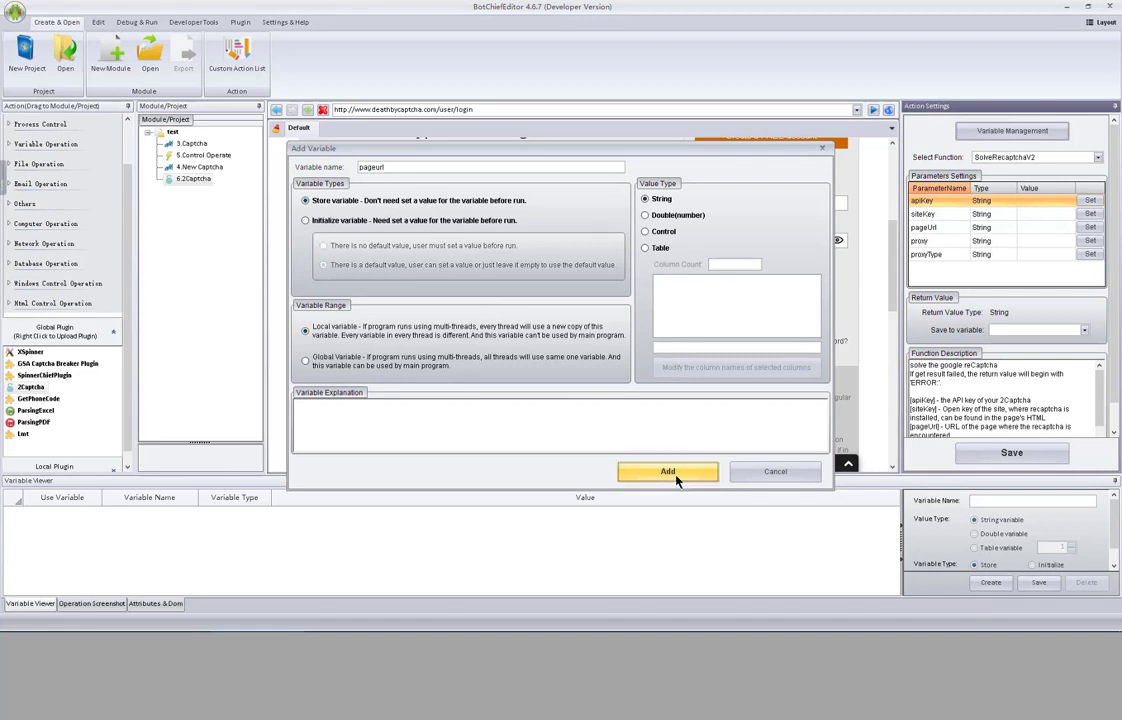
click(676, 481)
click(769, 439)
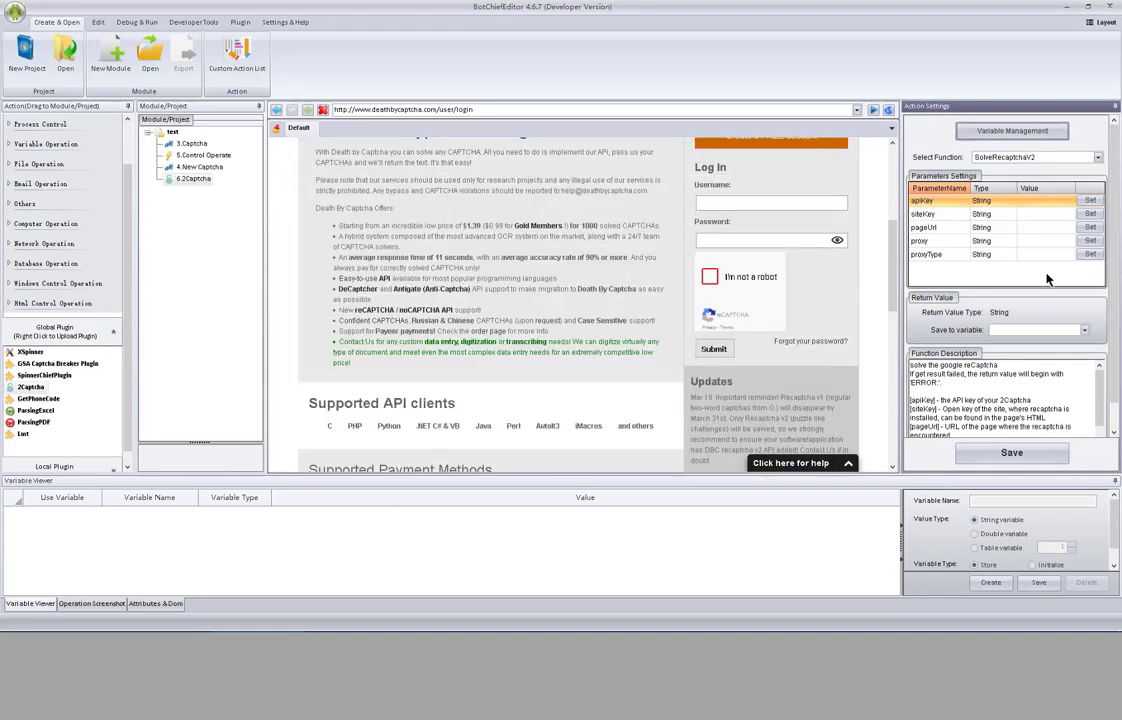
click(1090, 200)
- Assign the variables apikey, sitekey and pageurl to the apiKey, siteKey and pageUrl parameters
click(615, 320)
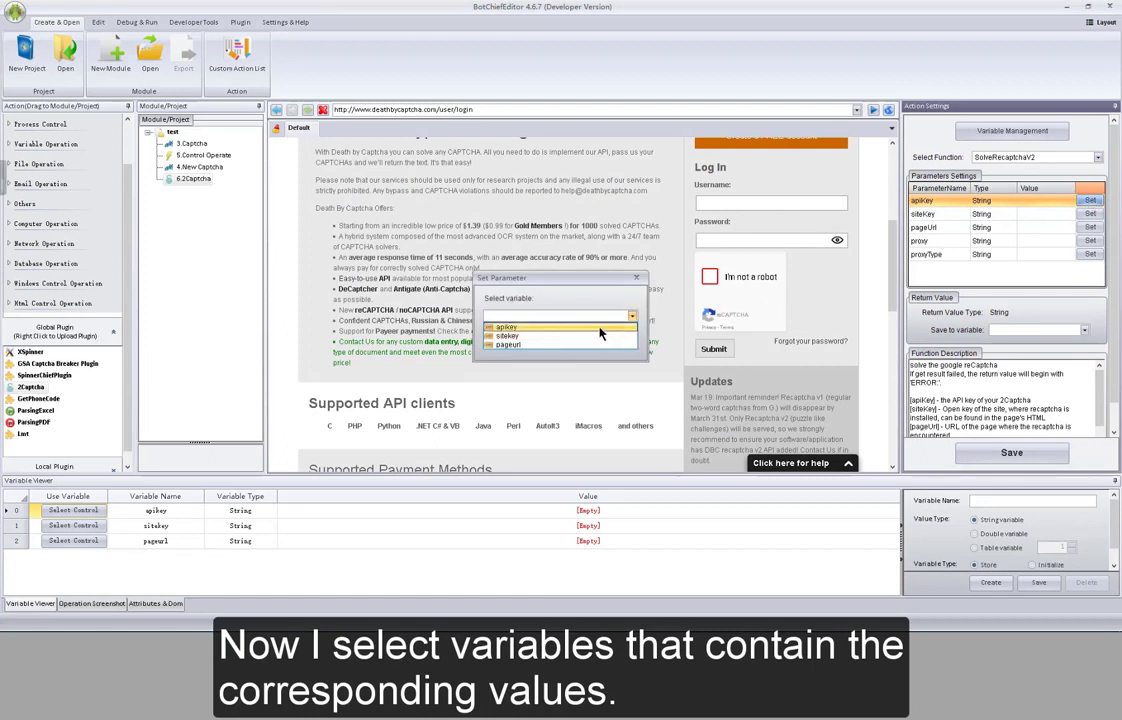
click(600, 328)
click(584, 344)
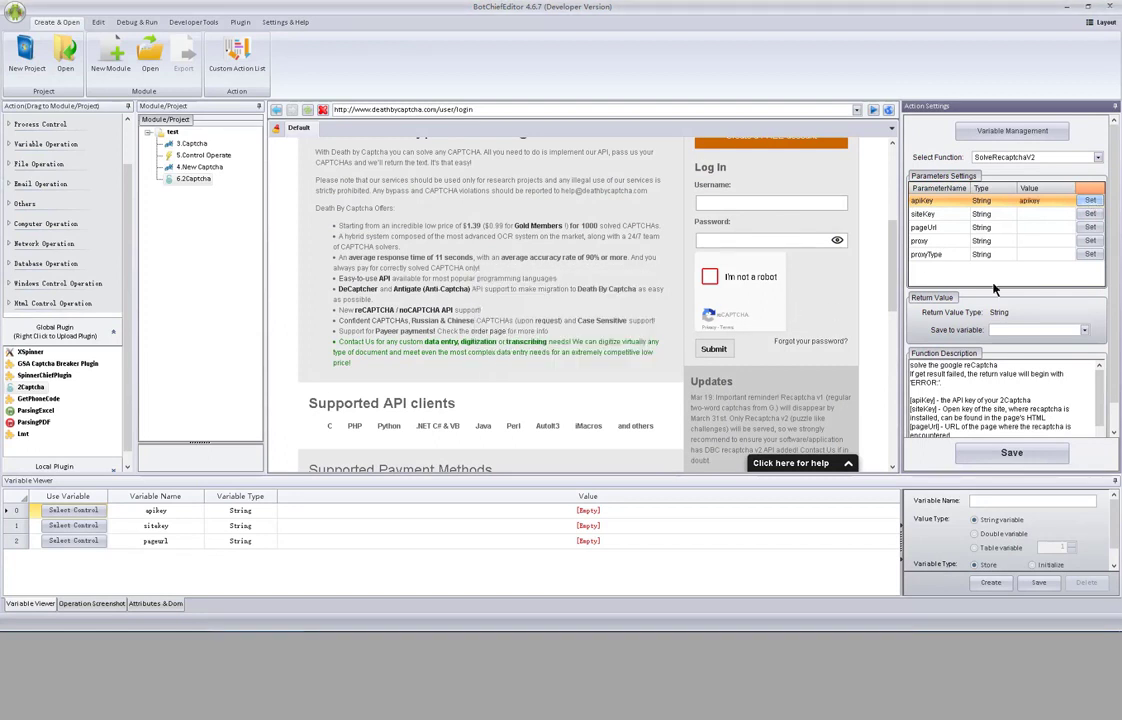
click(1090, 214)
click(615, 318)
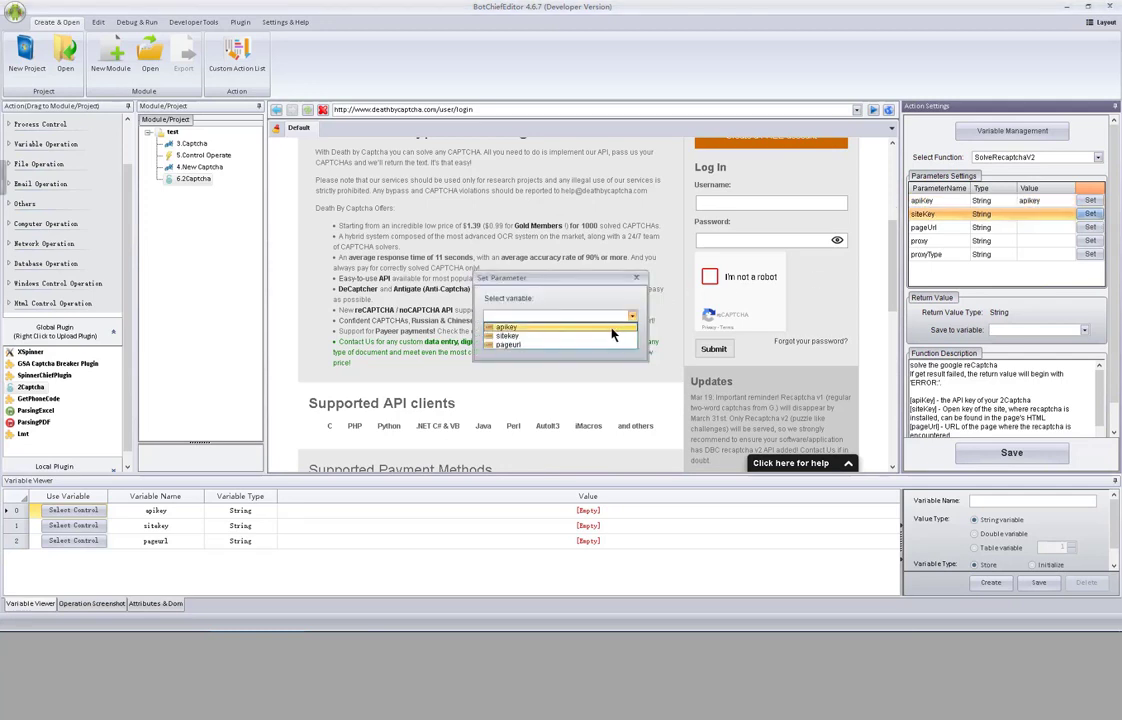
click(600, 336)
click(571, 343)
click(1090, 228)
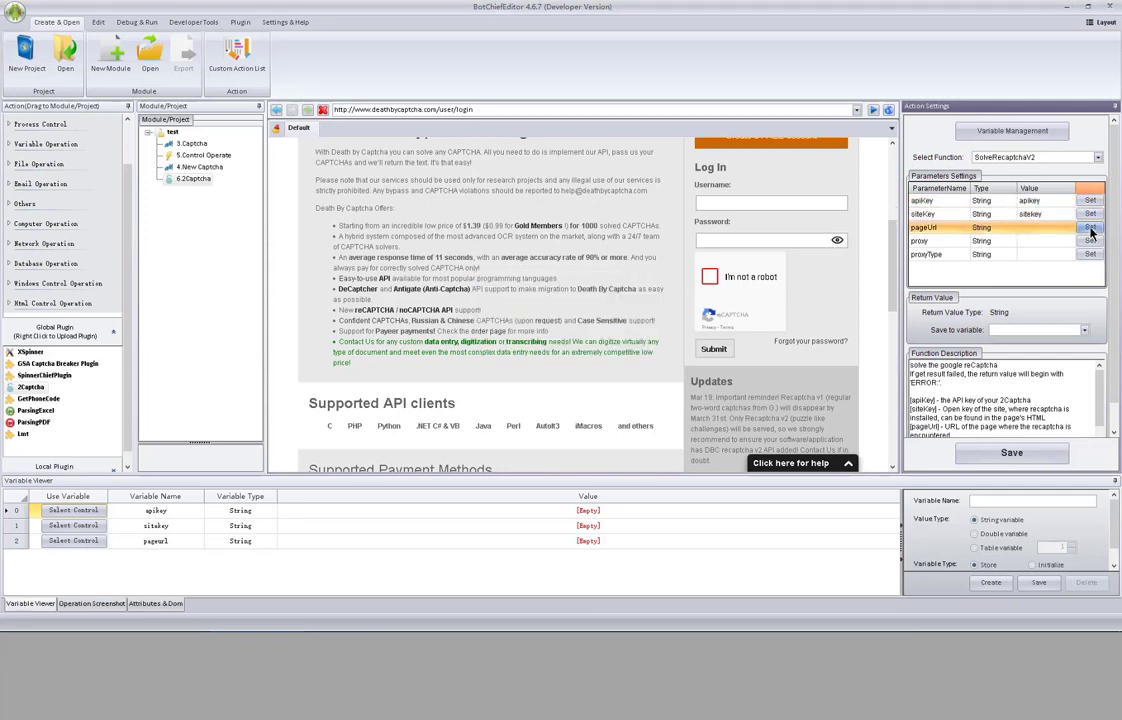
click(581, 318)
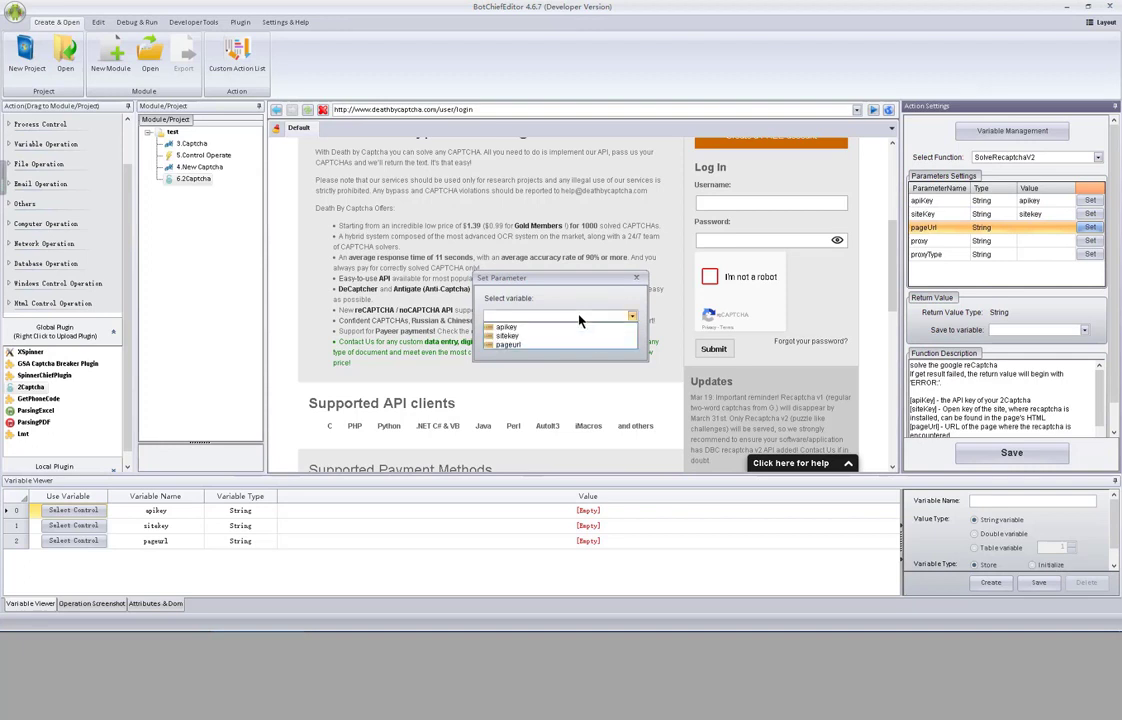
click(568, 341)
click(516, 340)
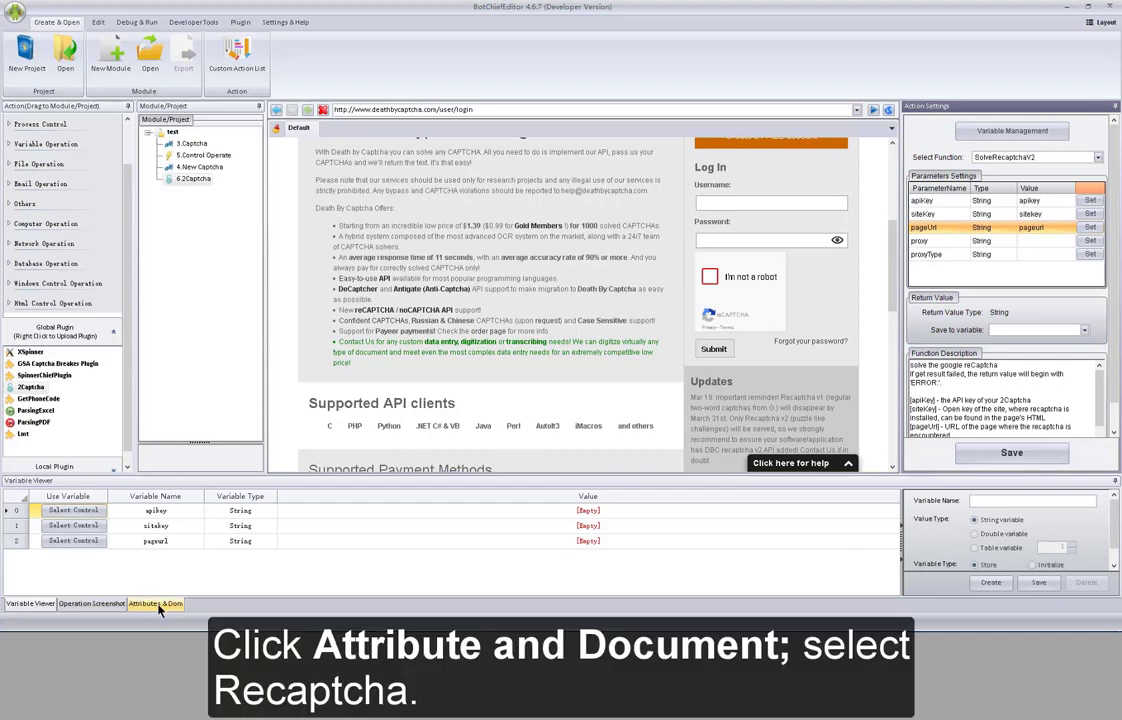
- Show the Attributes & Dom tree and pick the reCAPTCHA checkbox label on the login page
click(157, 603)
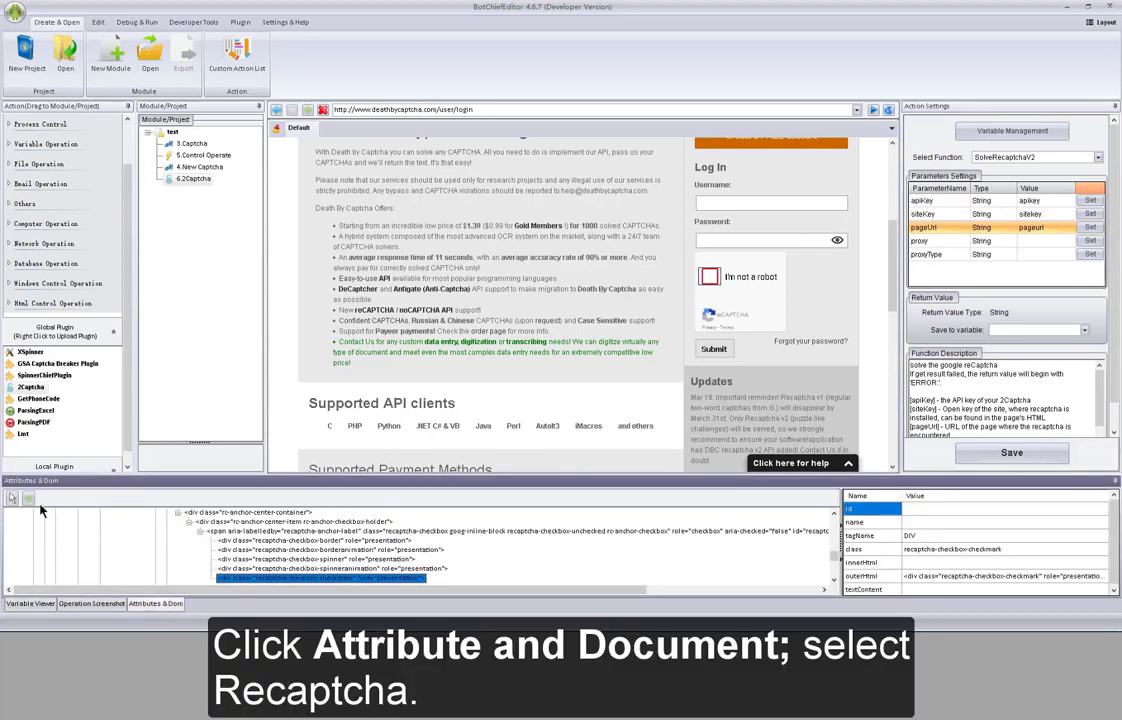
click(12, 498)
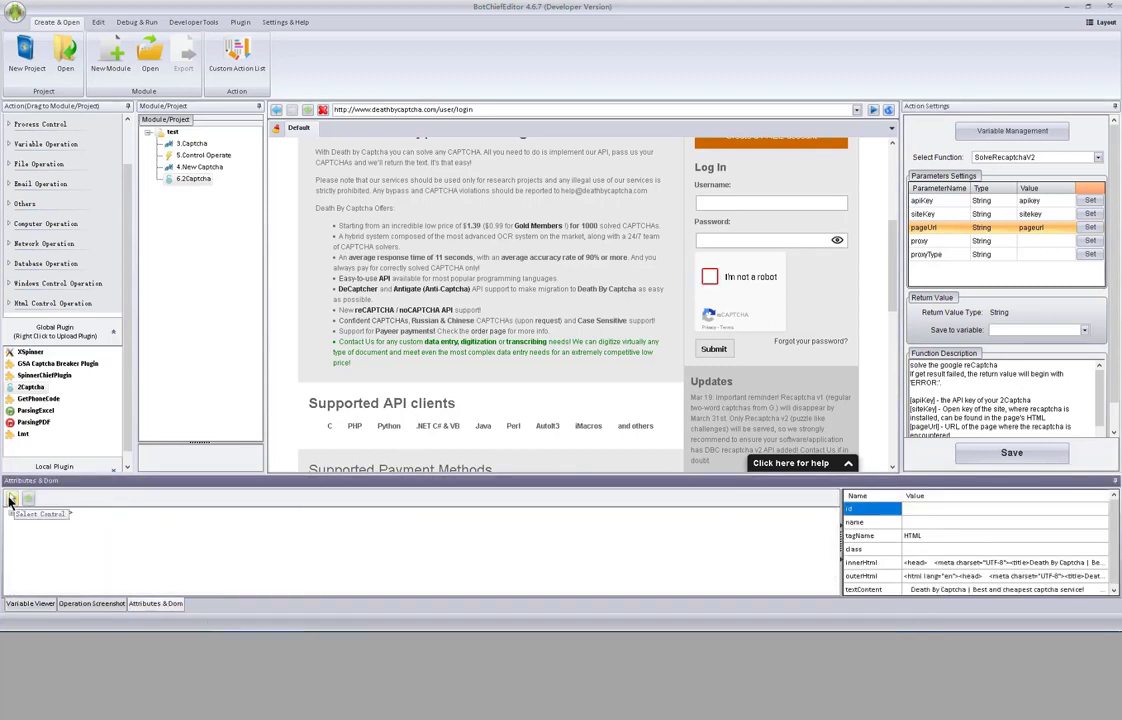
click(13, 499)
click(755, 295)
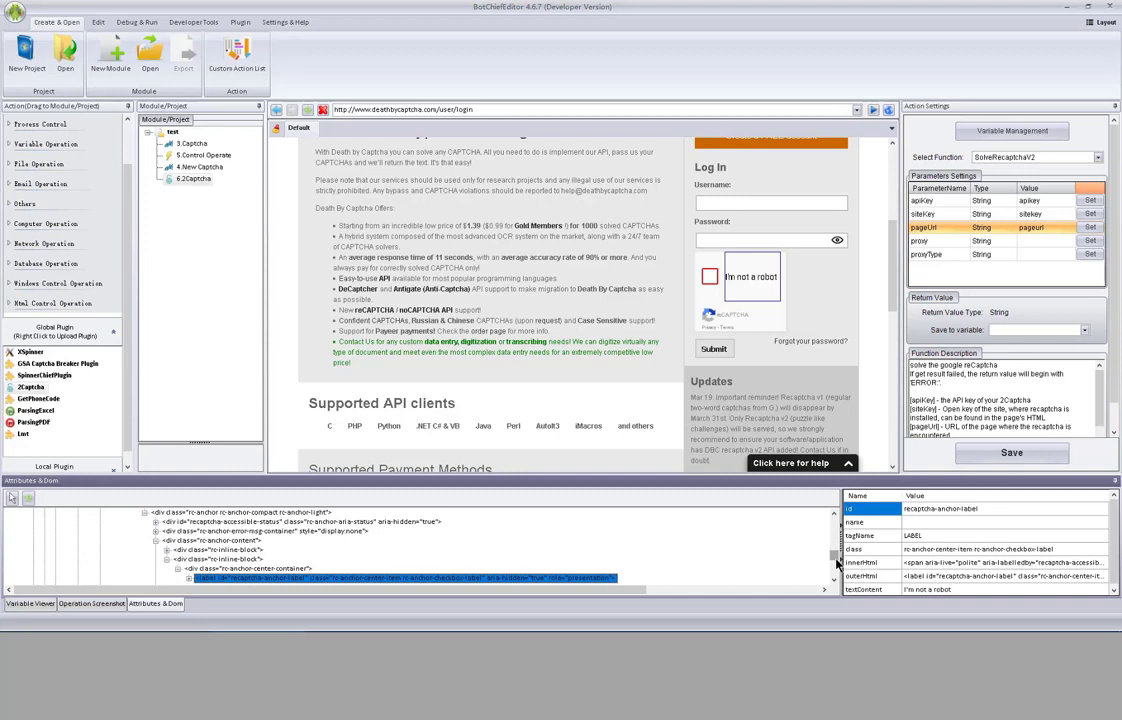
- Select the reCAPTCHA iframe node in the DOM tree, then reopen the variable manager
scroll(836, 565, up, 2)
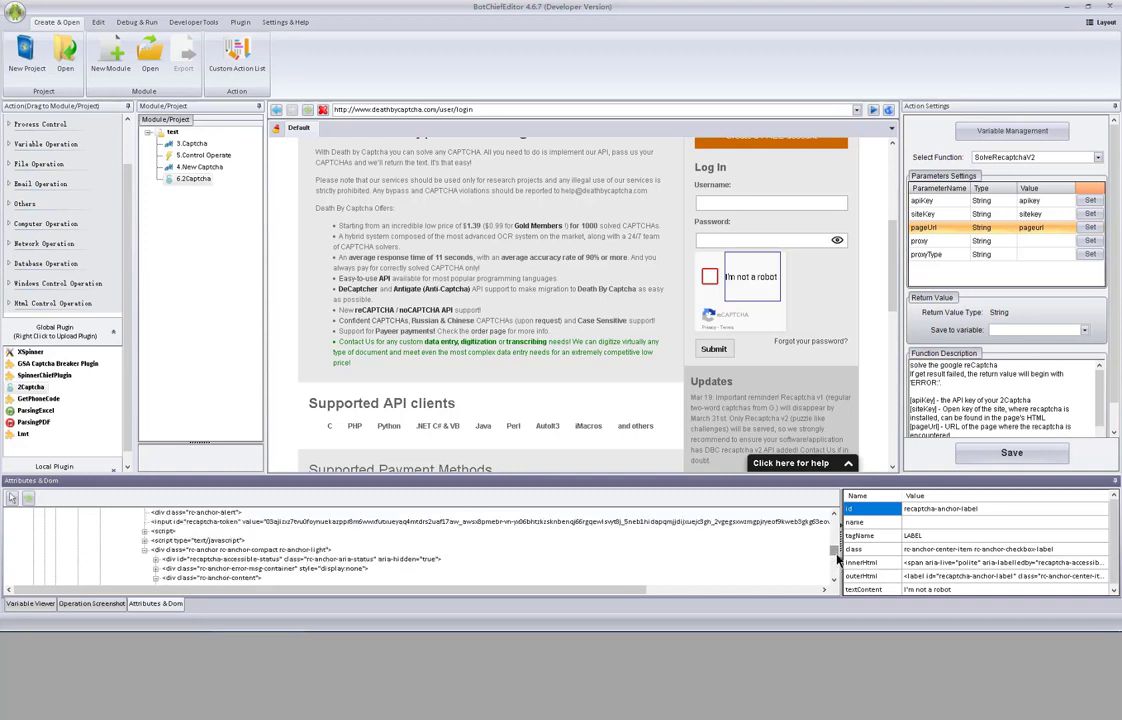
scroll(361, 546, up, 2)
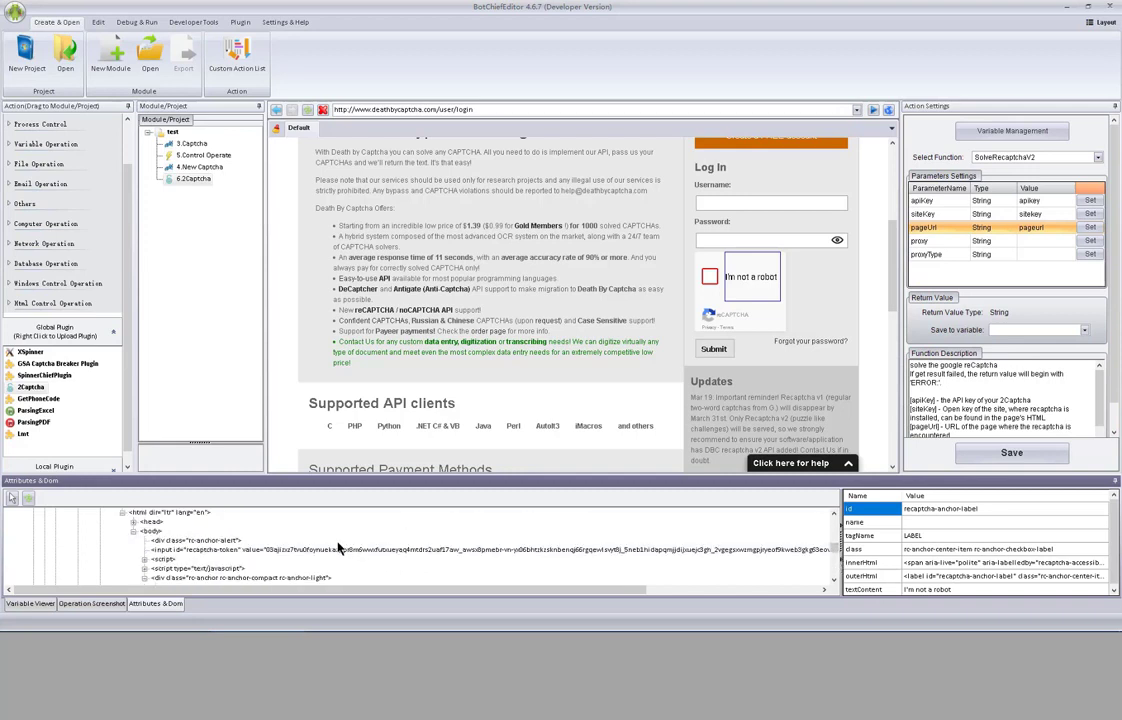
scroll(338, 548, up, 2)
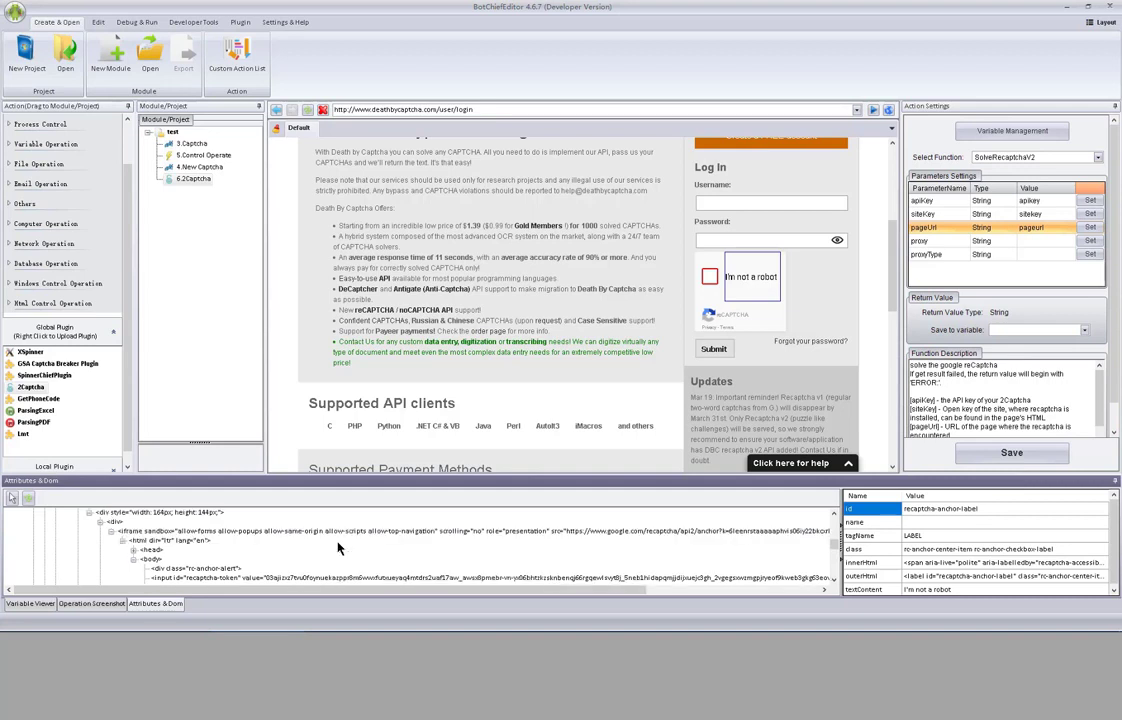
click(255, 532)
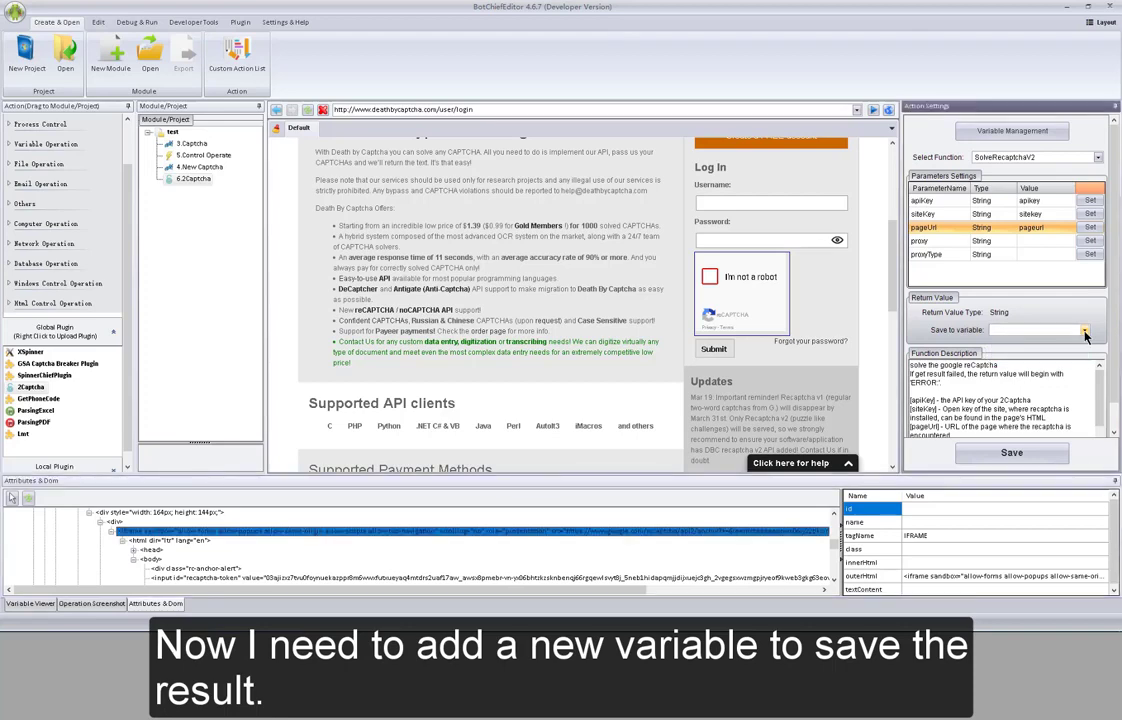
click(1045, 134)
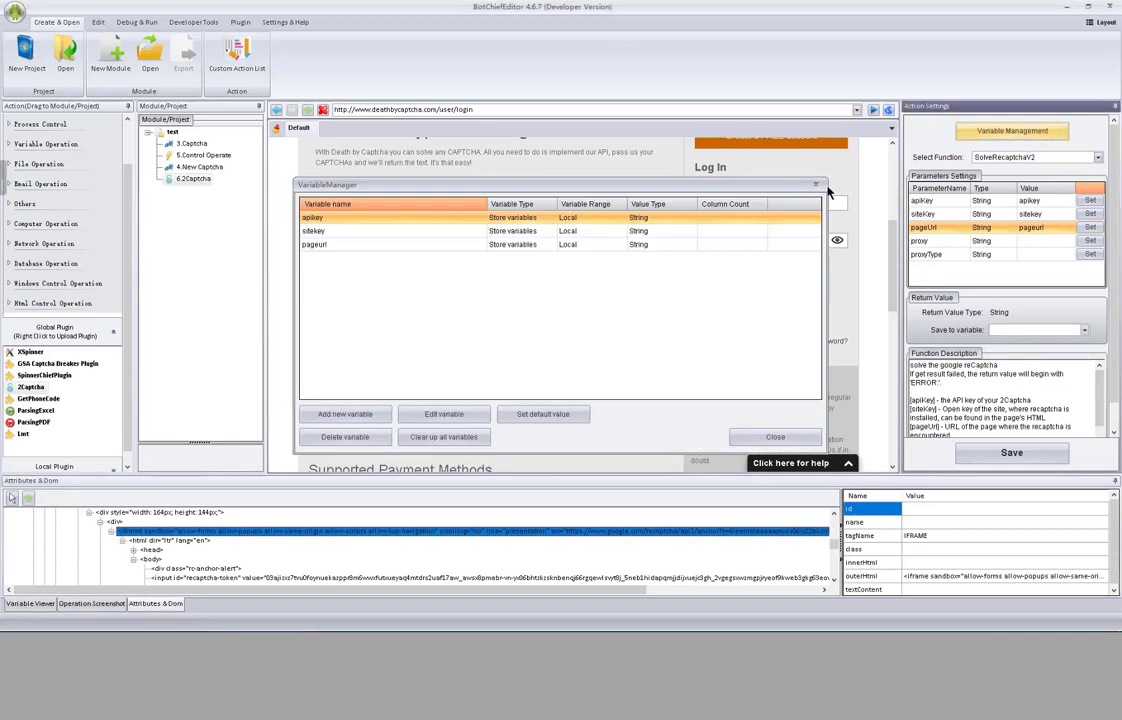
- Create a stored variable named 'response' with no preset value
click(378, 415)
text(response)
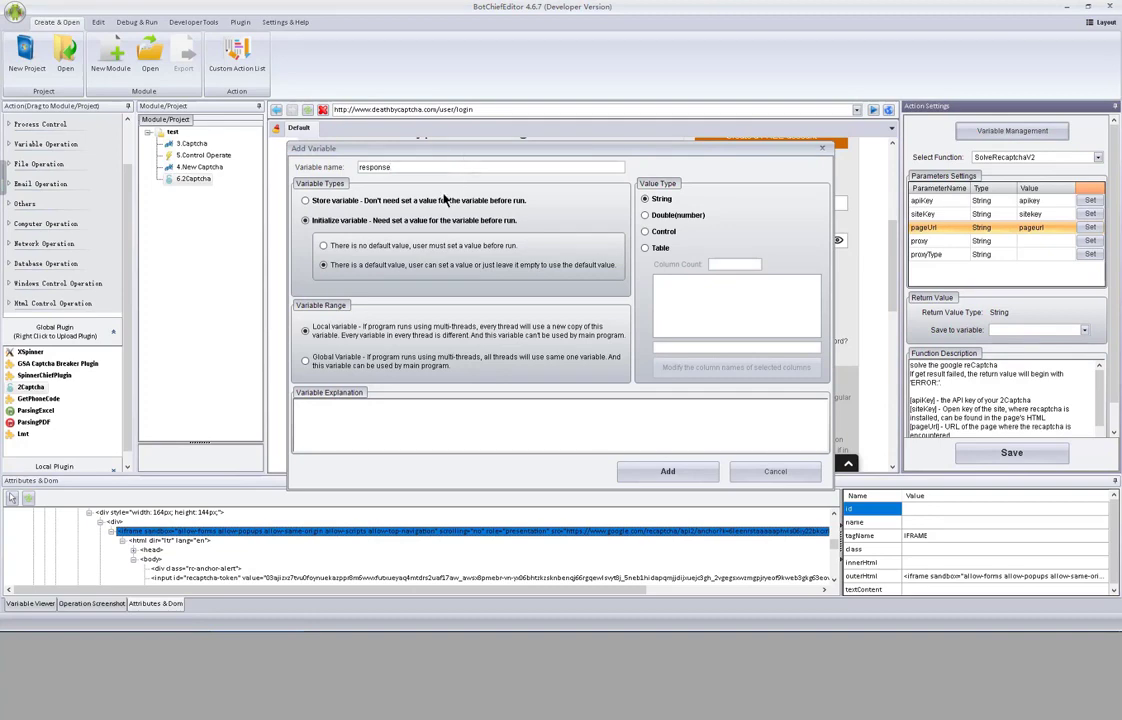
click(390, 200)
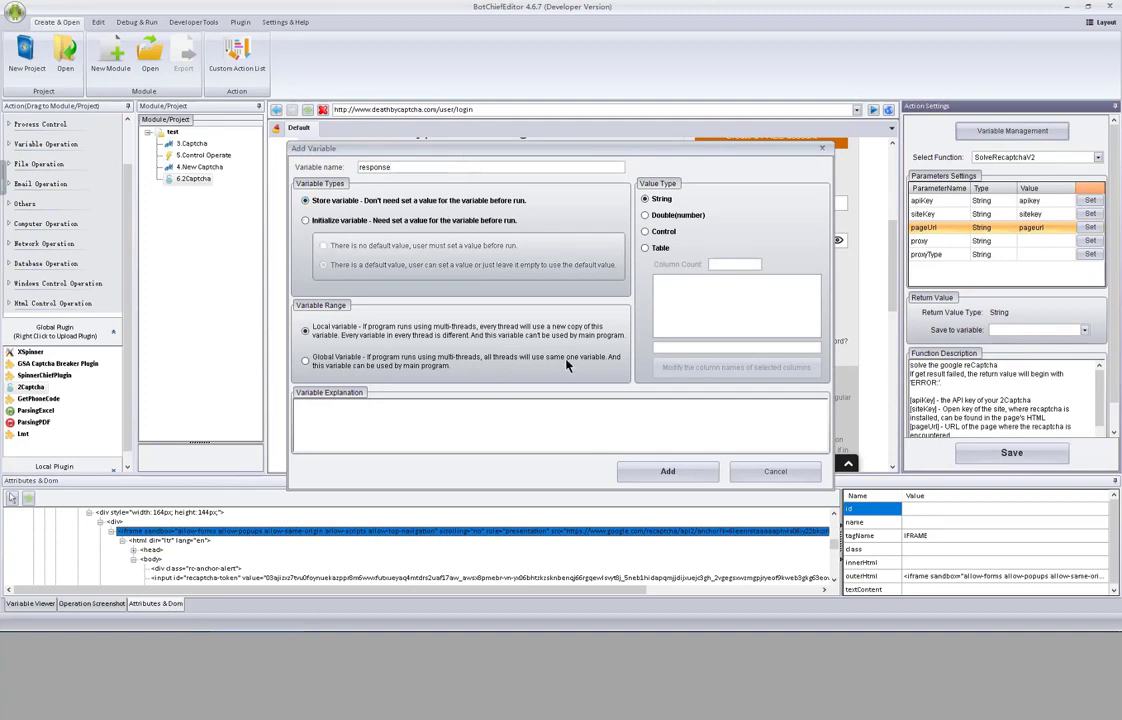
click(1049, 332)
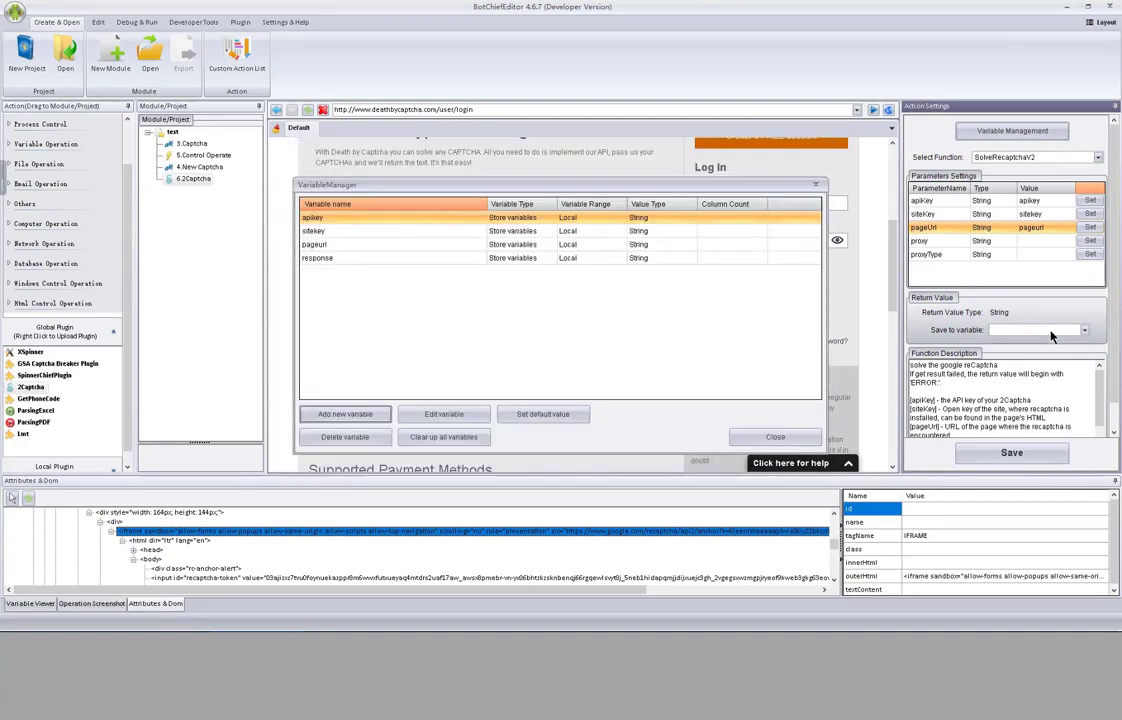
click(777, 437)
- Save the SolveRecaptchaV2 result into response and try saving the step's settings
click(1050, 330)
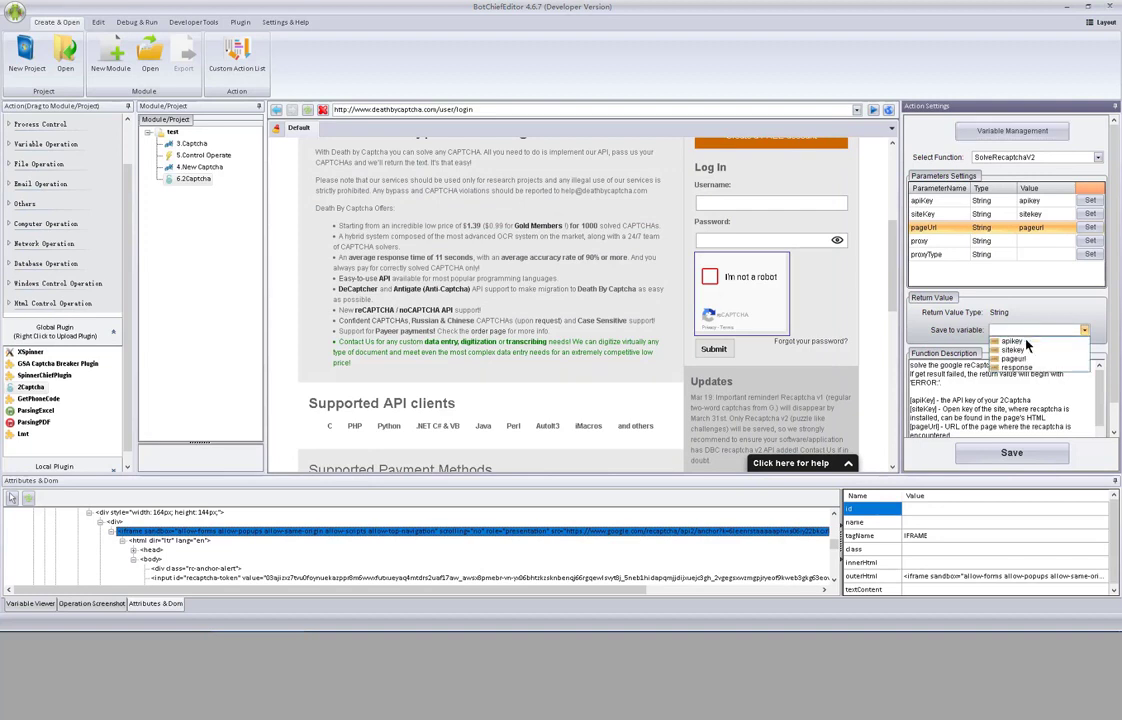
click(1030, 368)
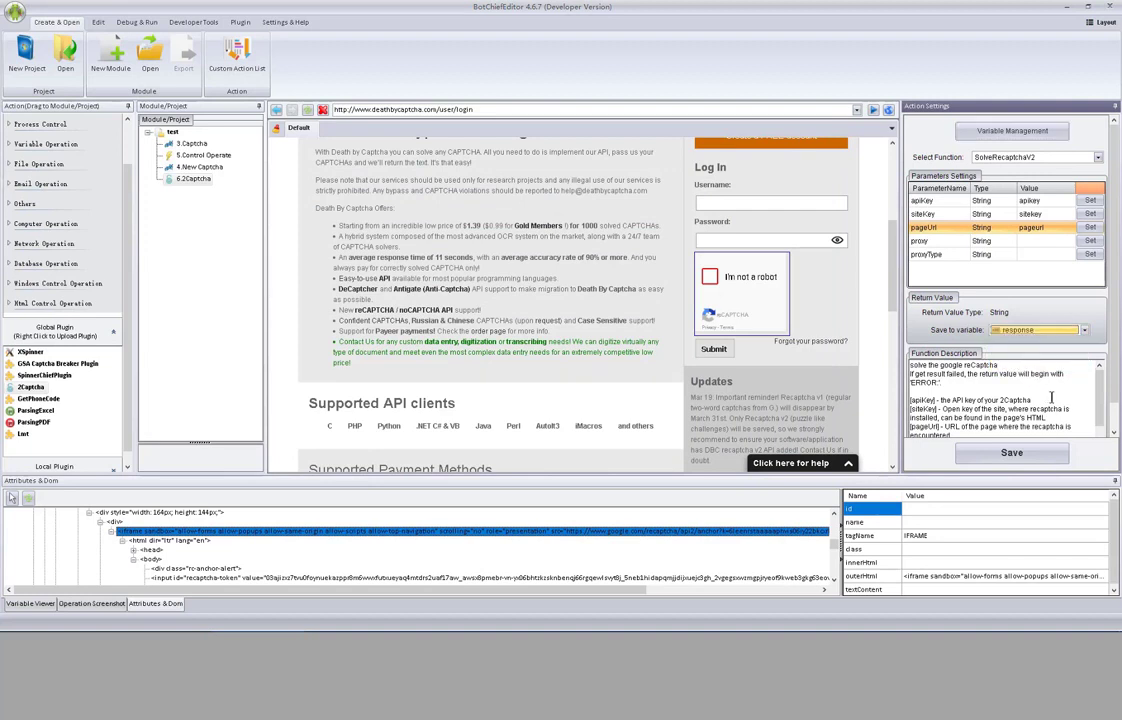
scroll(1104, 408, down, 1)
drag(1104, 408, 908, 344)
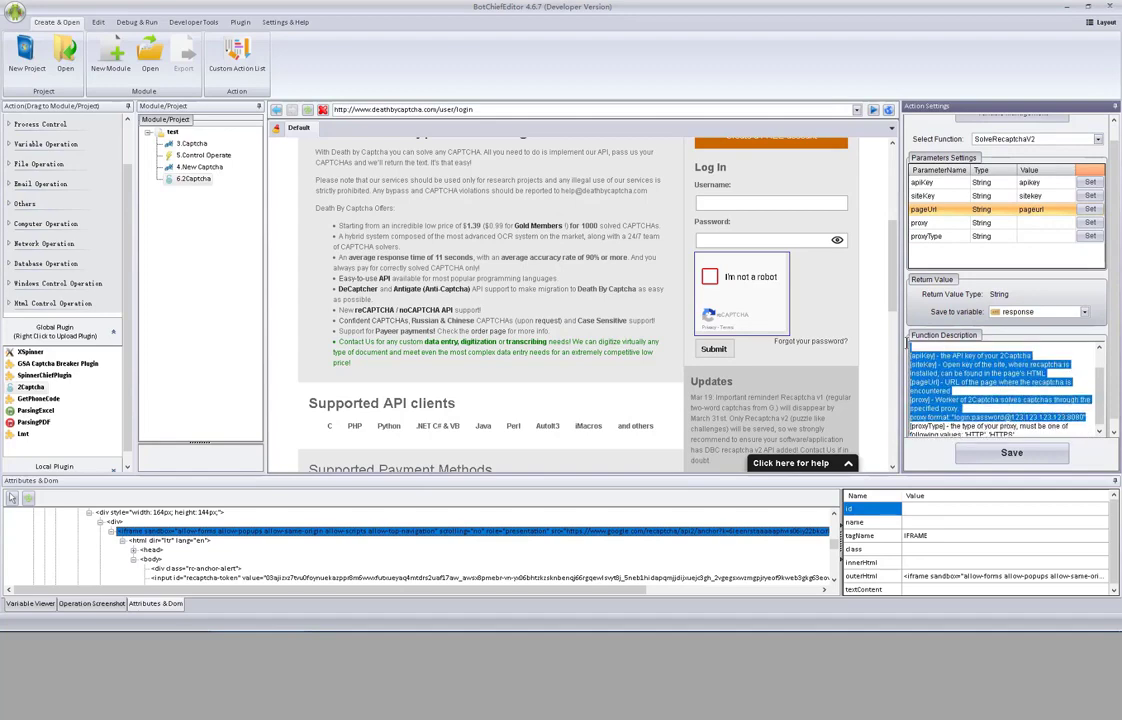
click(1031, 390)
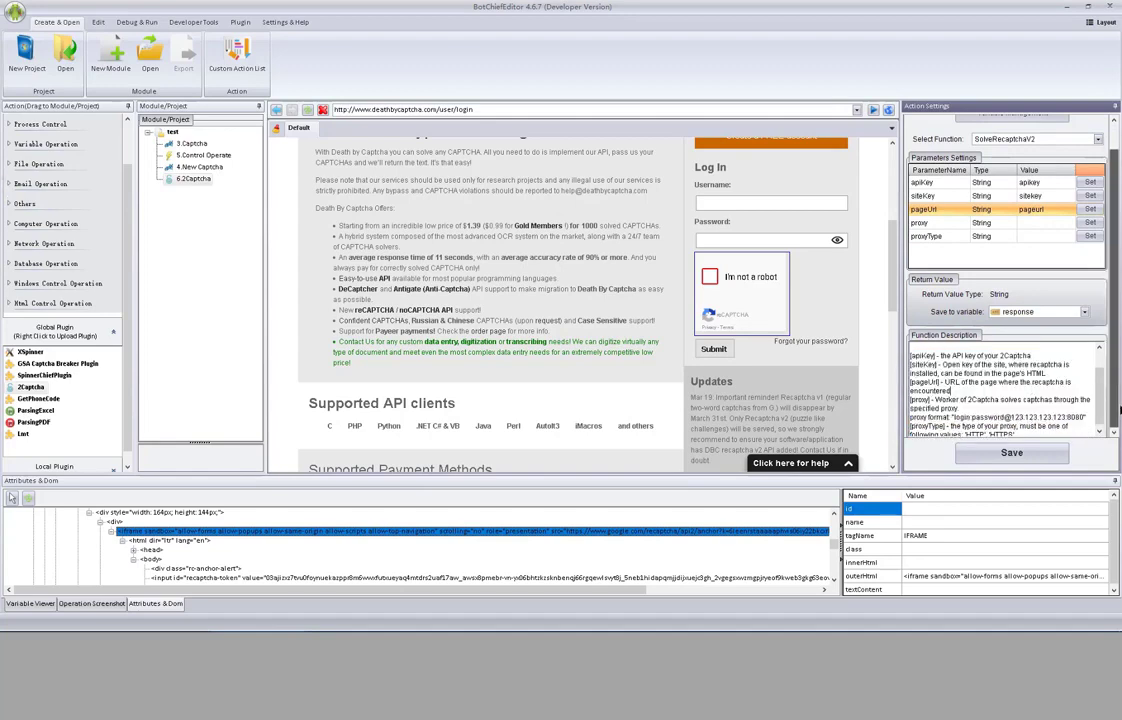
scroll(1040, 420, down, 1)
click(1058, 457)
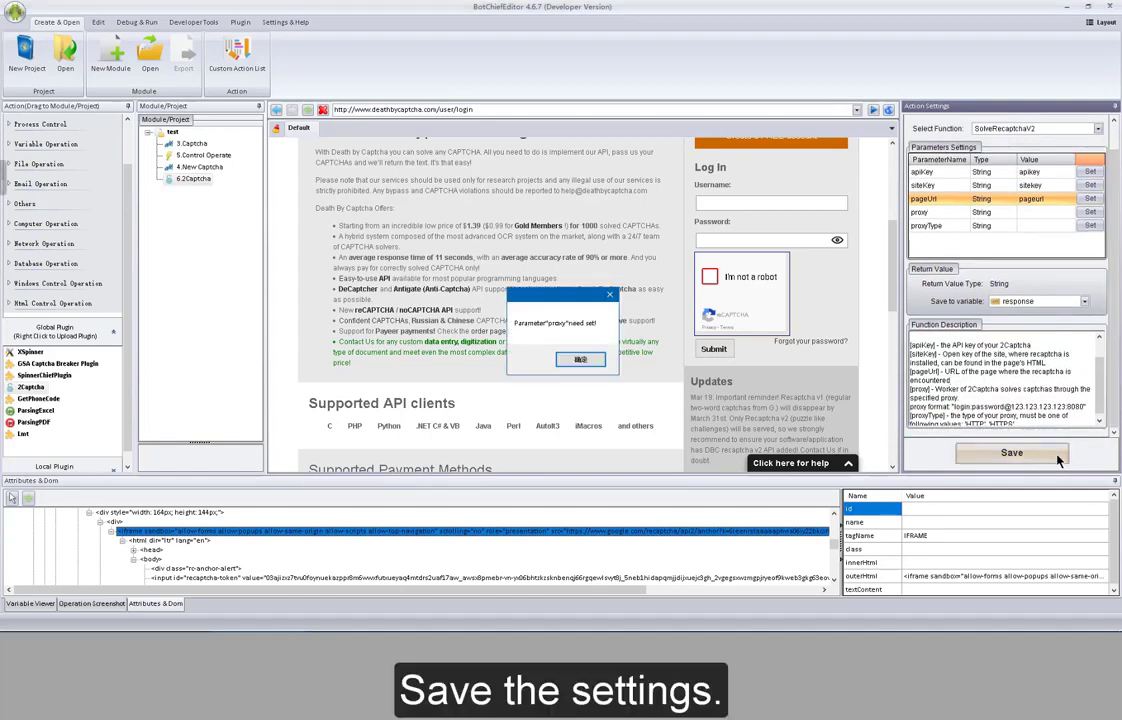
- Dismiss the missing-proxy warning and add a stored variable named 'proxy'
click(587, 360)
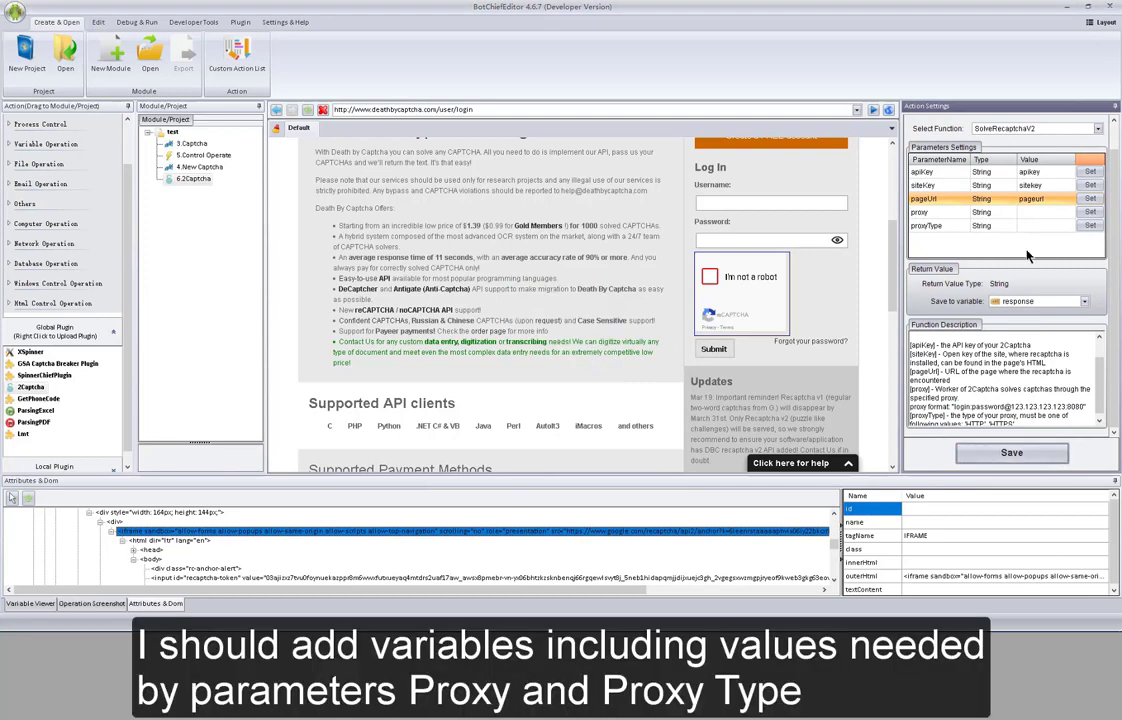
click(1090, 213)
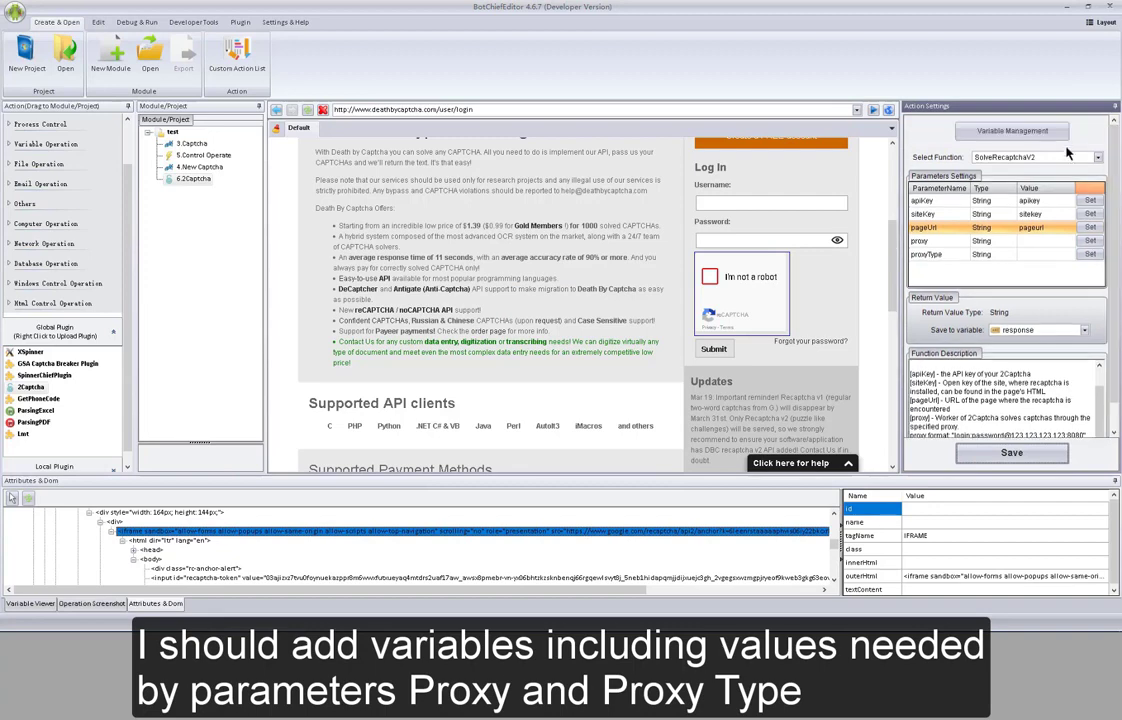
click(1012, 130)
click(345, 408)
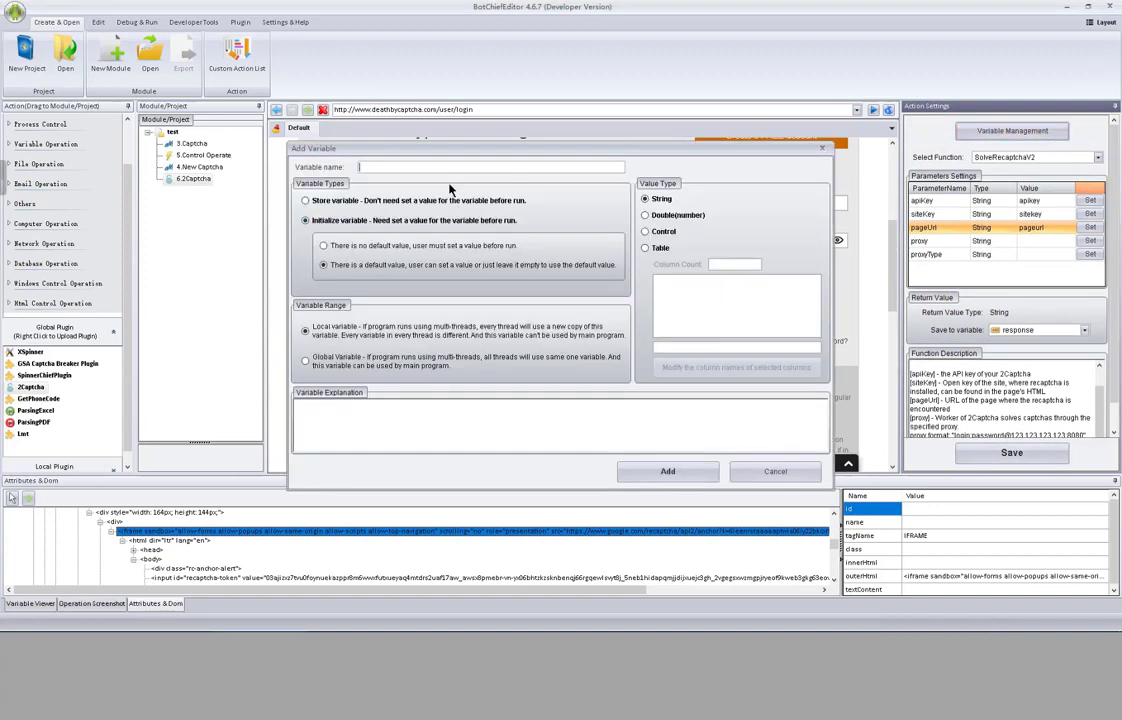
click(455, 167)
text(proxy)
click(385, 203)
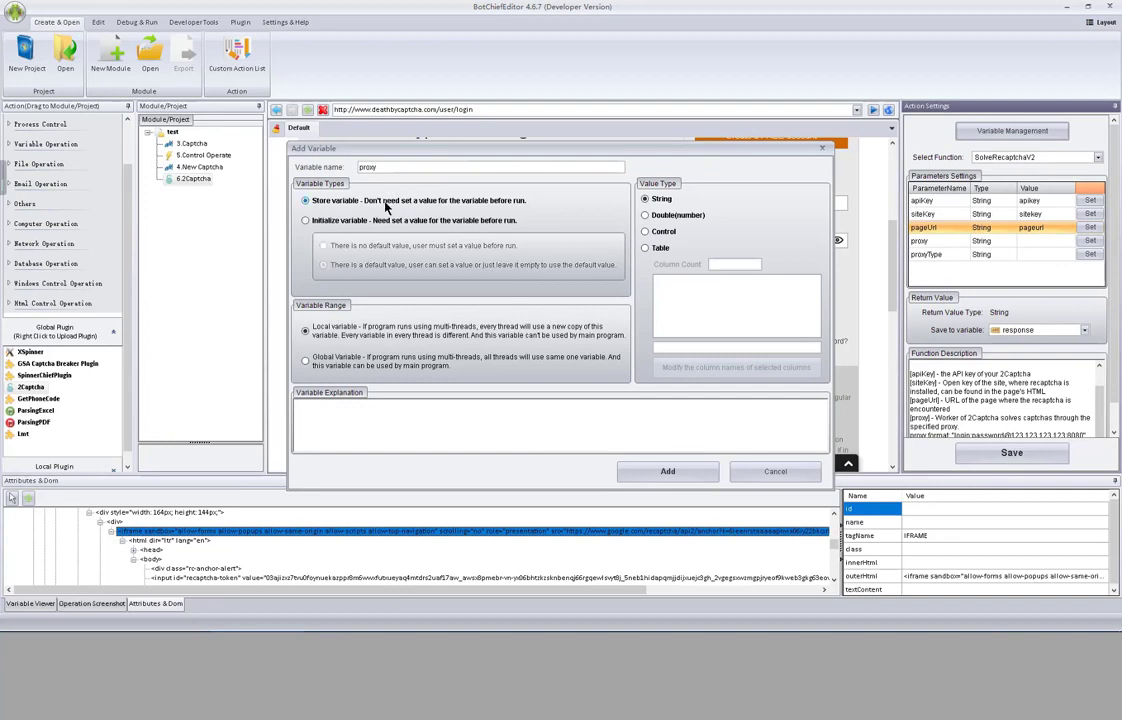
click(666, 473)
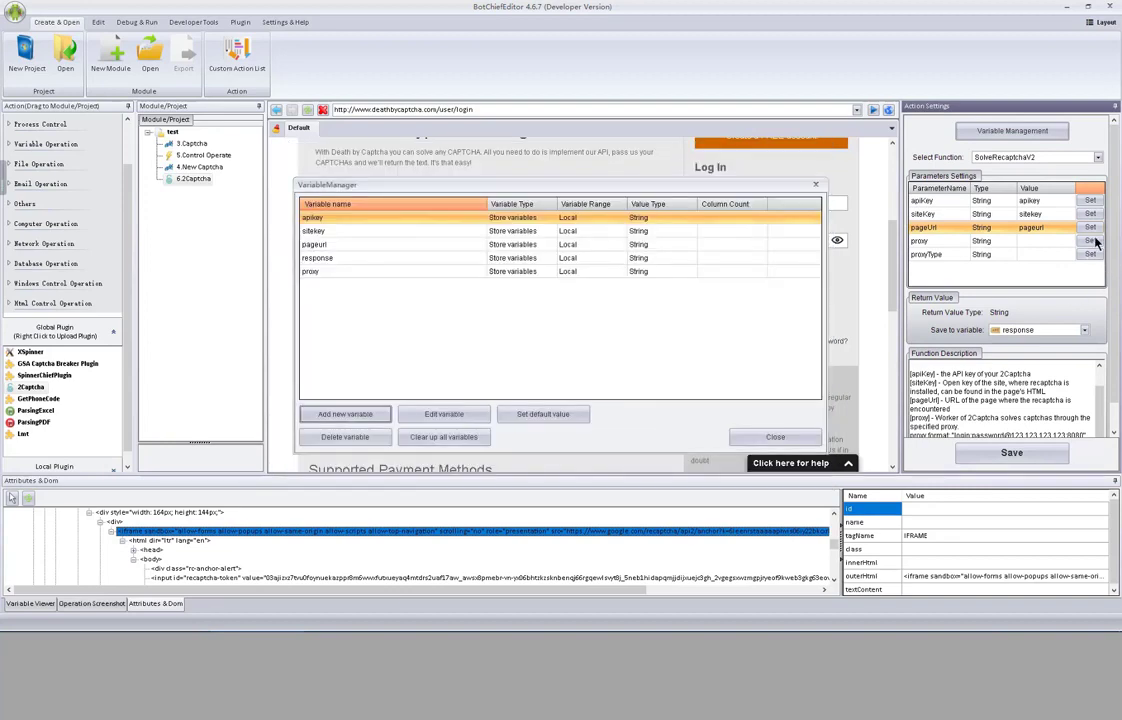
- Add a second stored variable named 'proxytype'
click(352, 414)
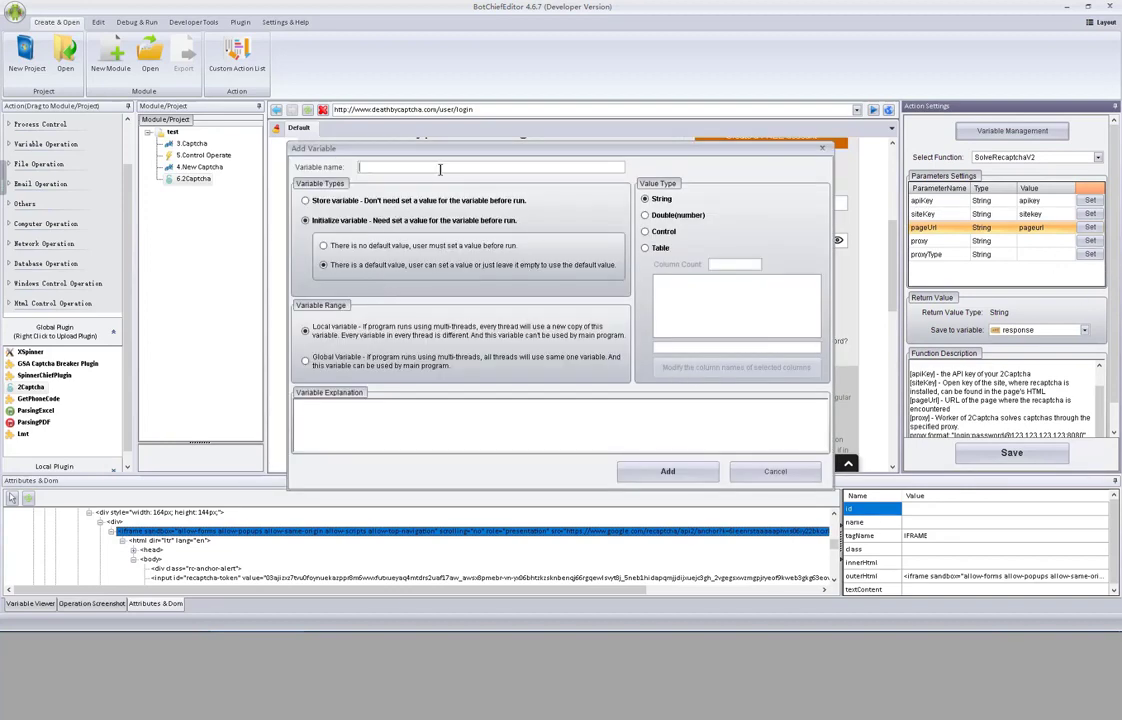
text(proxytype)
click(388, 202)
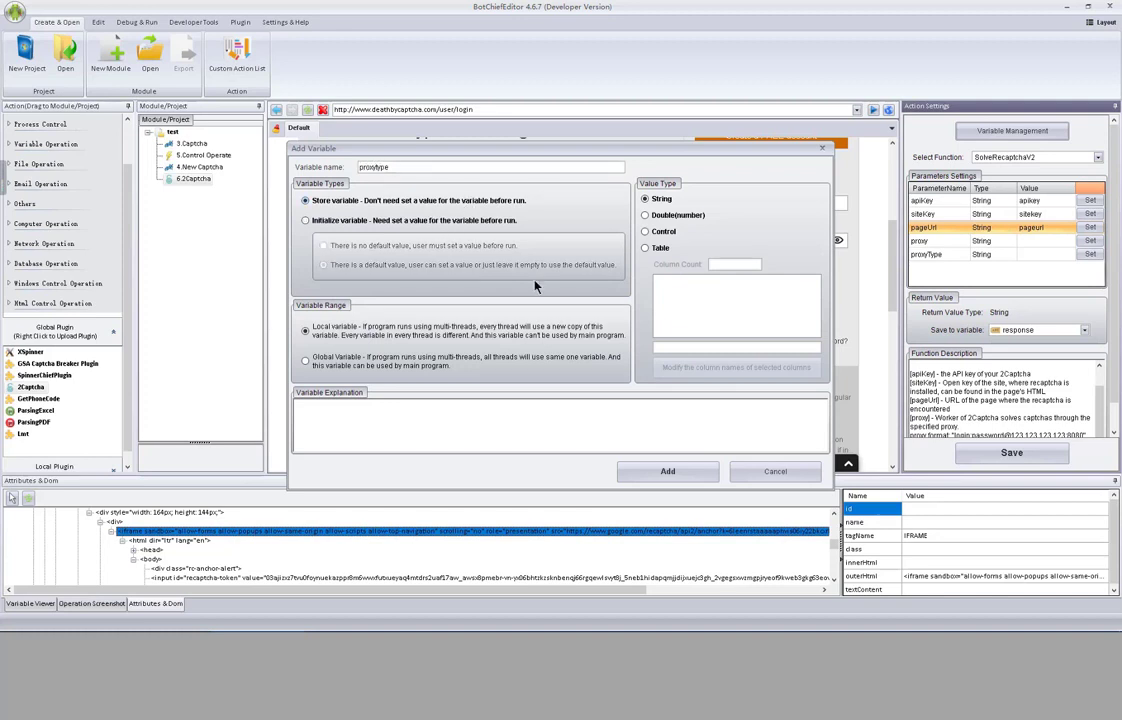
click(667, 471)
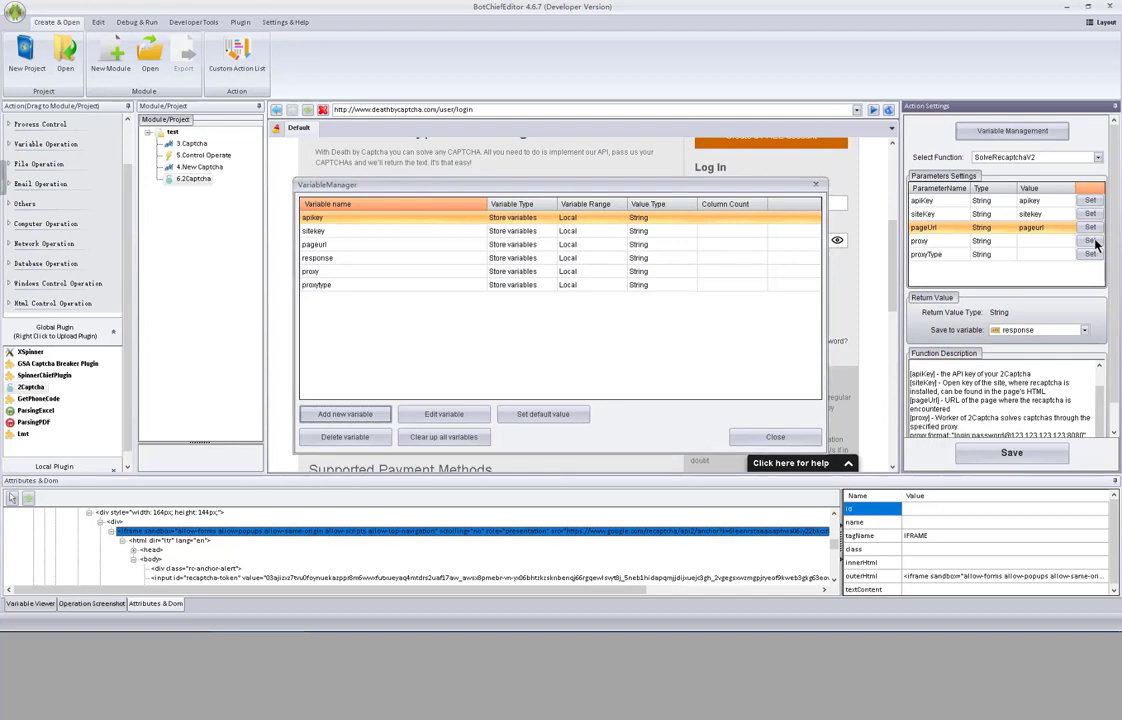
- Set proxy to the proxy variable and proxyType to proxytype, then save the 6.2Captcha settings
click(1091, 241)
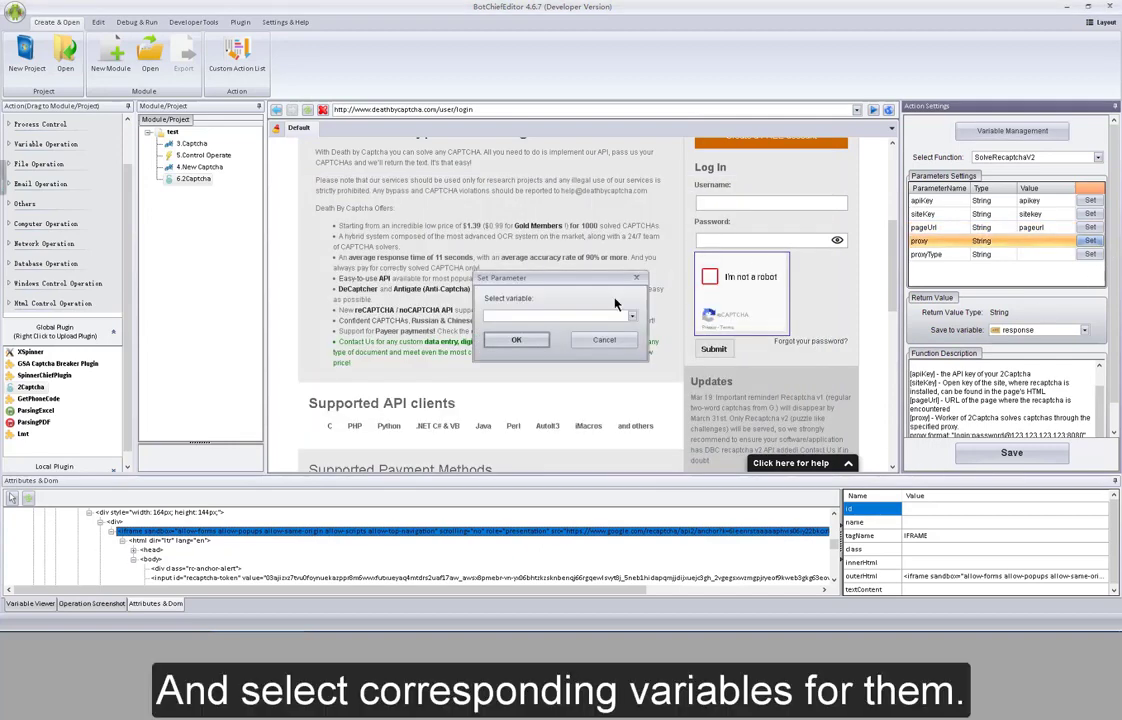
click(598, 316)
click(545, 362)
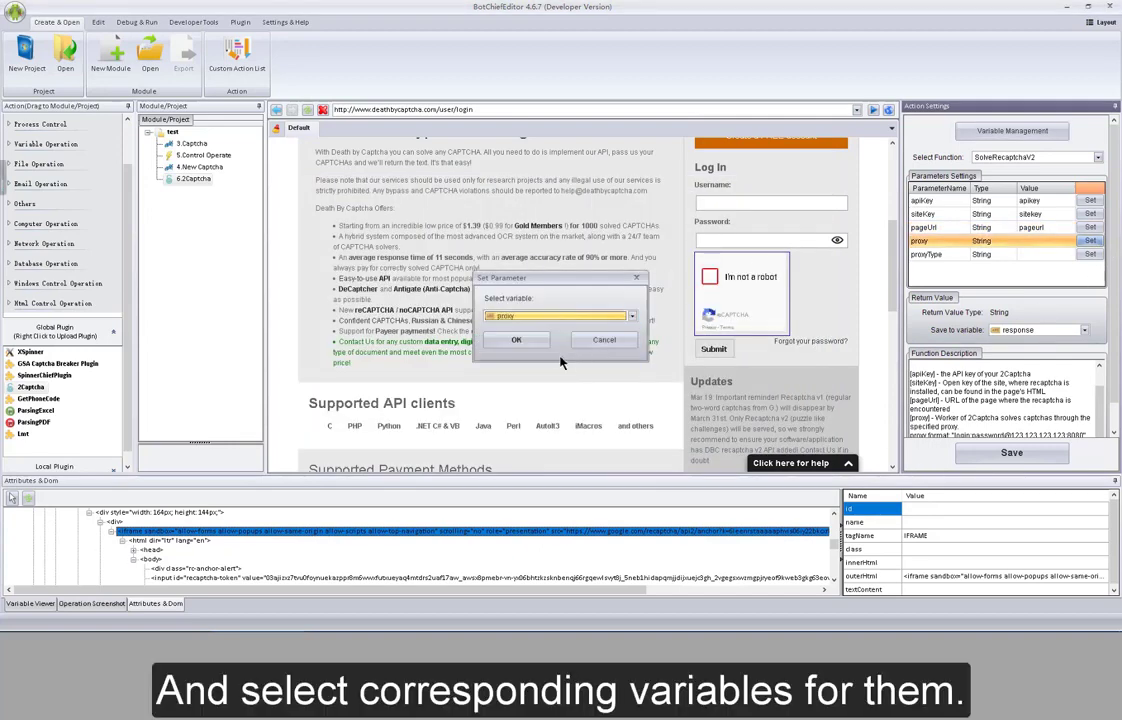
click(518, 343)
click(1091, 254)
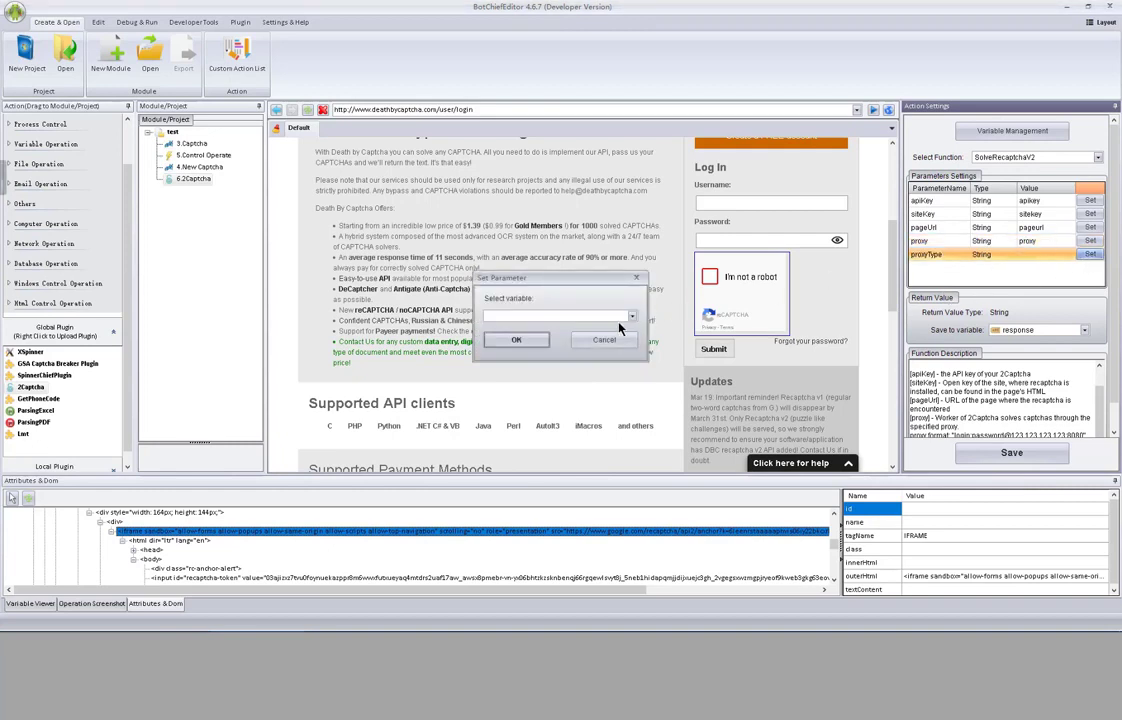
click(620, 317)
click(576, 370)
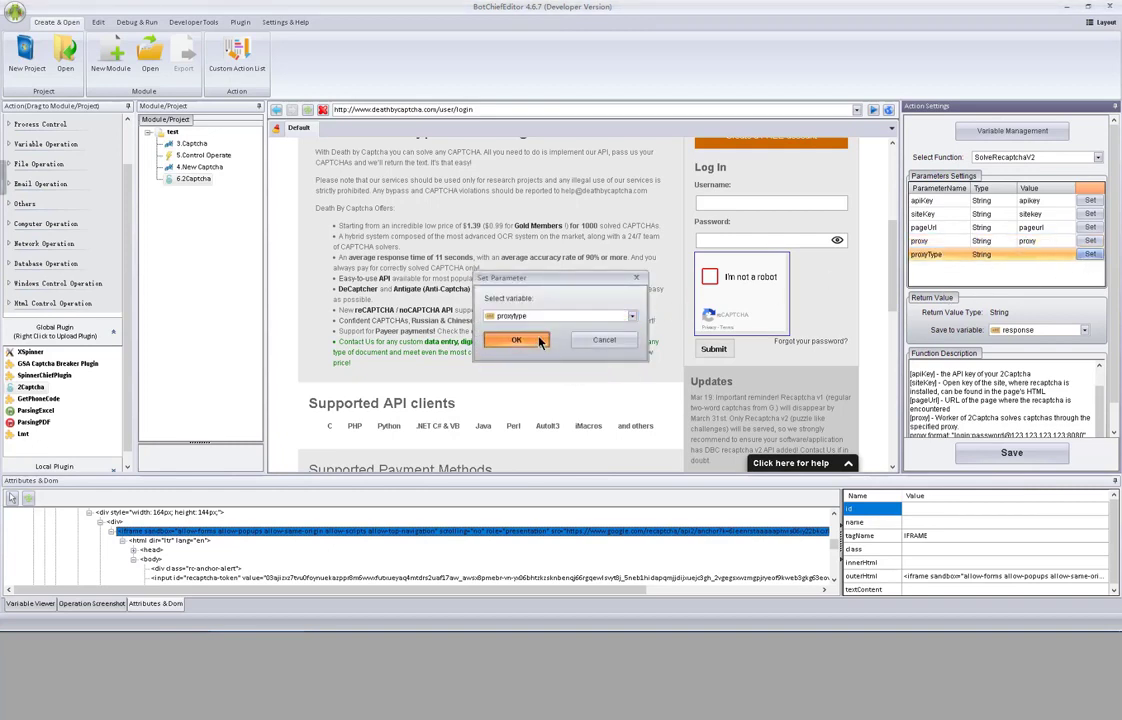
click(585, 341)
click(1018, 455)
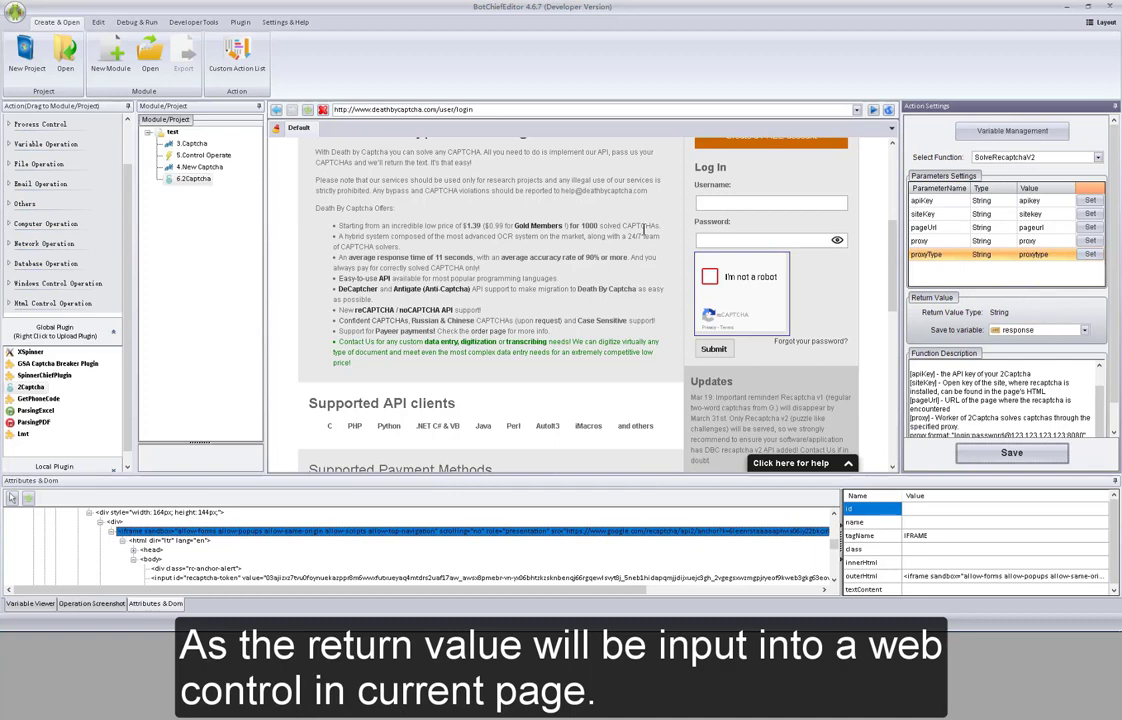
- Insert a Set Value action after 6.2Captcha and select the new step
right_click(189, 178)
mouse_move(207, 204)
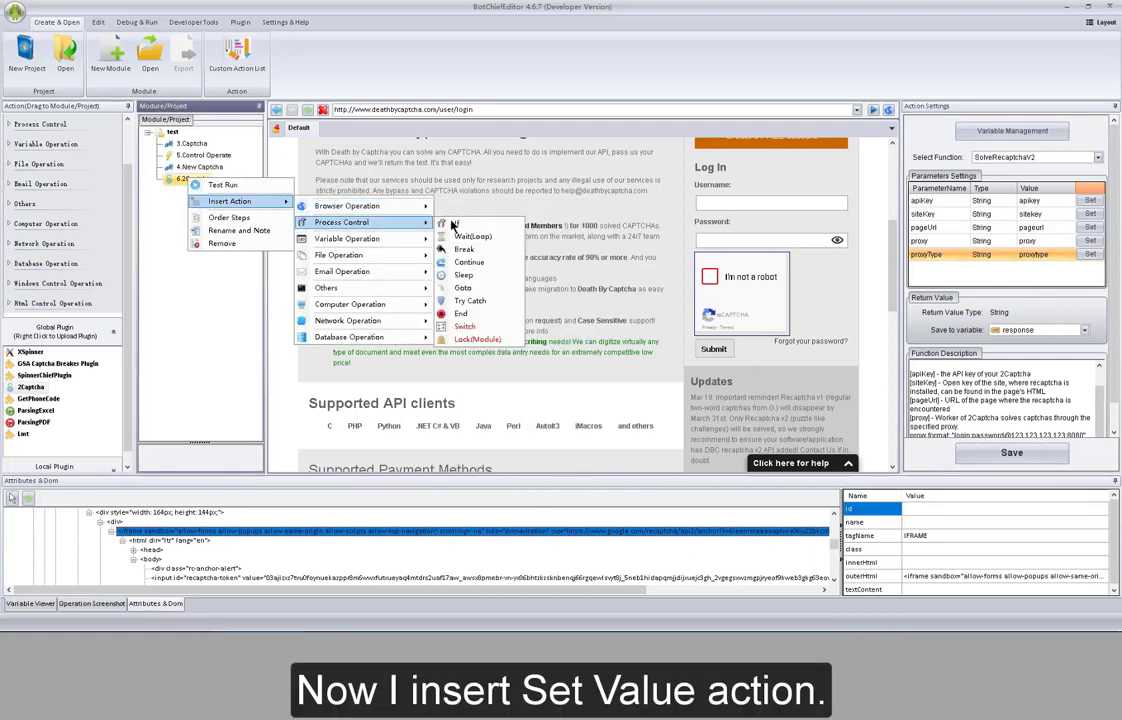
mouse_move(400, 206)
click(470, 310)
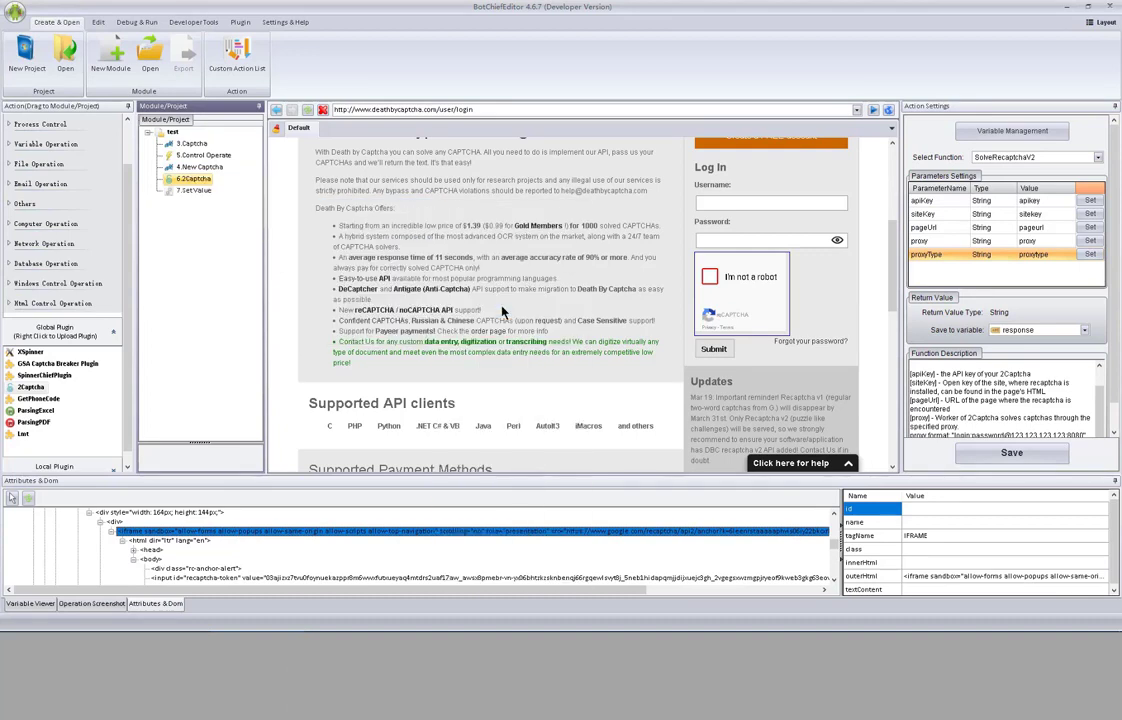
click(197, 191)
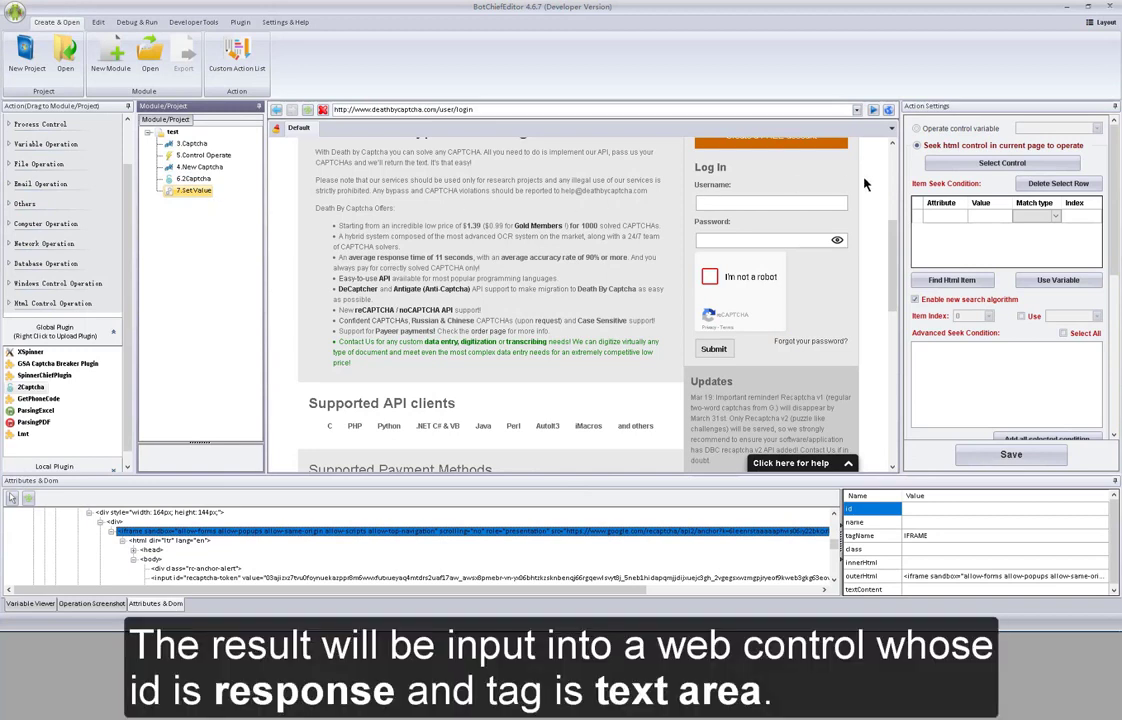
- Add a seek condition: attribute id, value 'response', match type regex
click(943, 218)
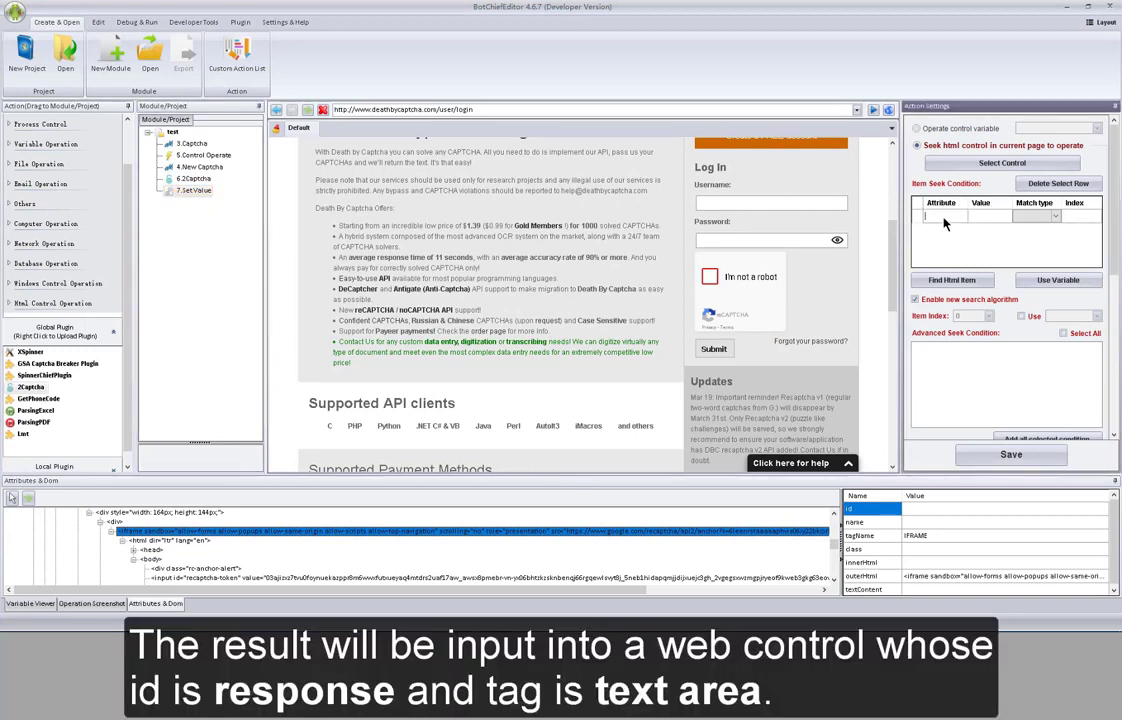
text(id)
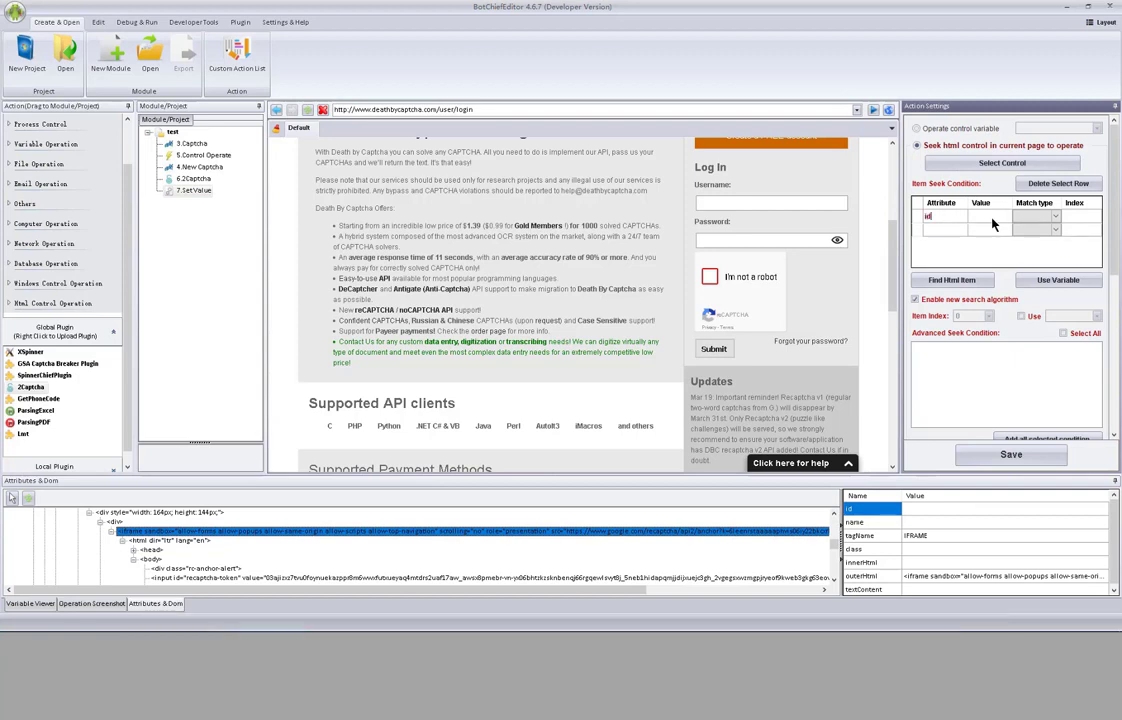
click(993, 218)
click(993, 218)
text(response)
click(1030, 216)
click(1055, 216)
click(1047, 245)
scroll(1090, 290, down, 3)
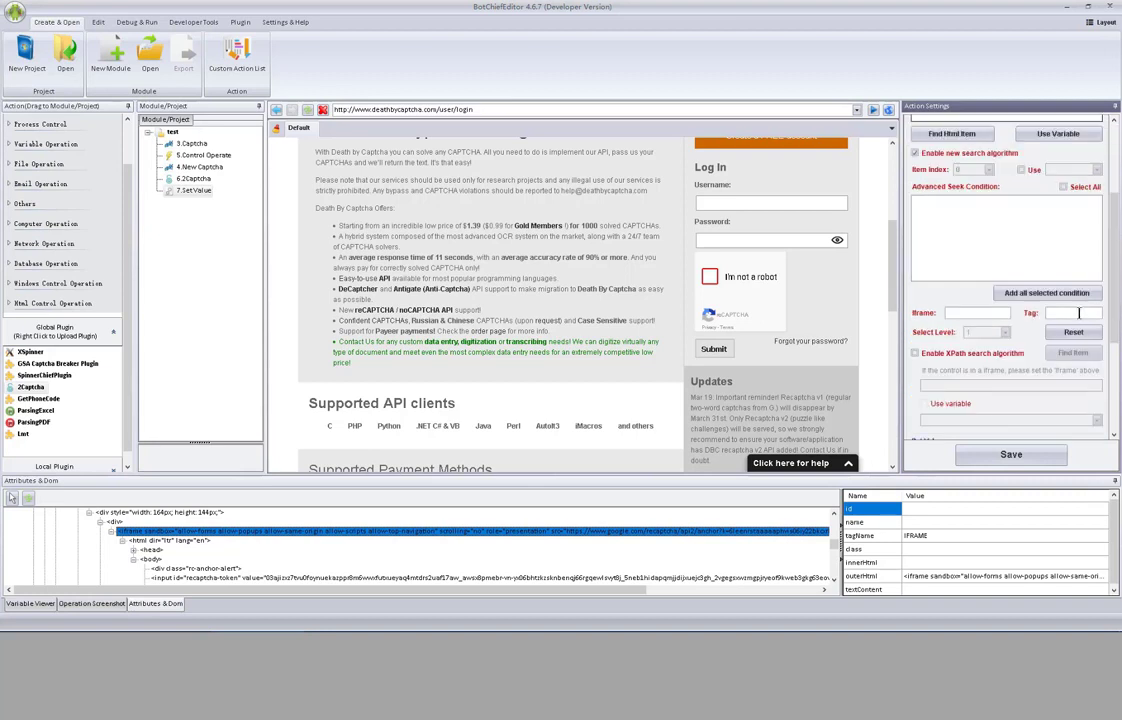
- Add tag name 'textarea' to the seek condition and find the single matching control
click(1078, 313)
text(textarea)
scroll(1010, 290, up, 3)
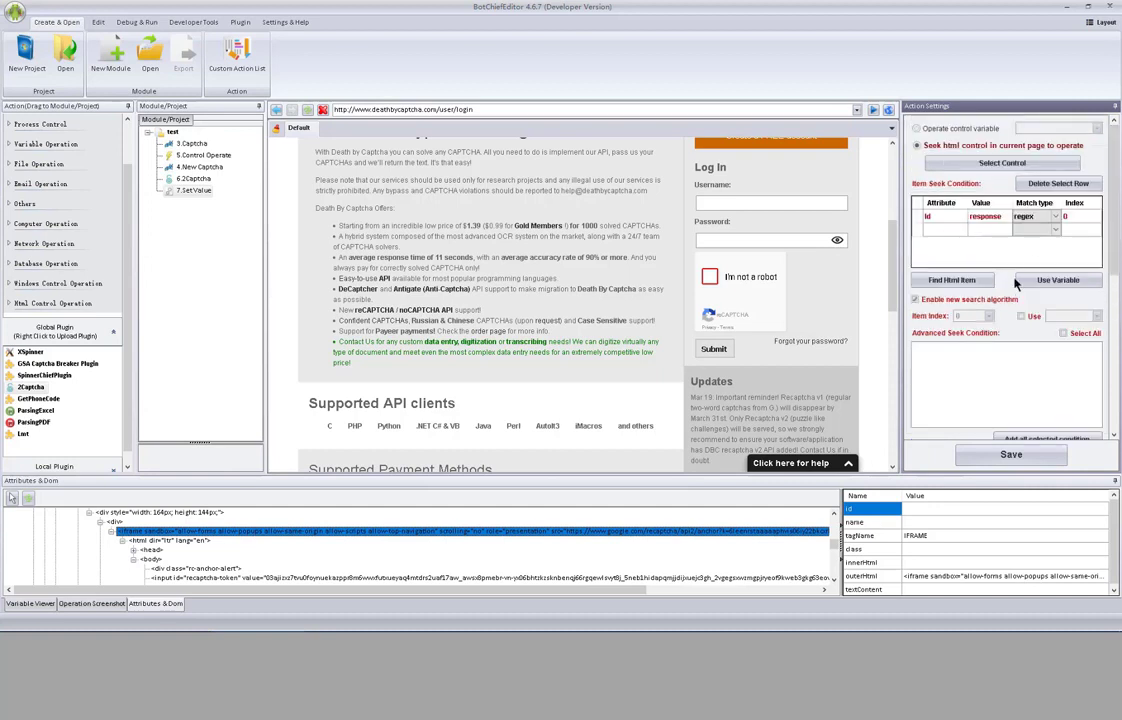
click(958, 280)
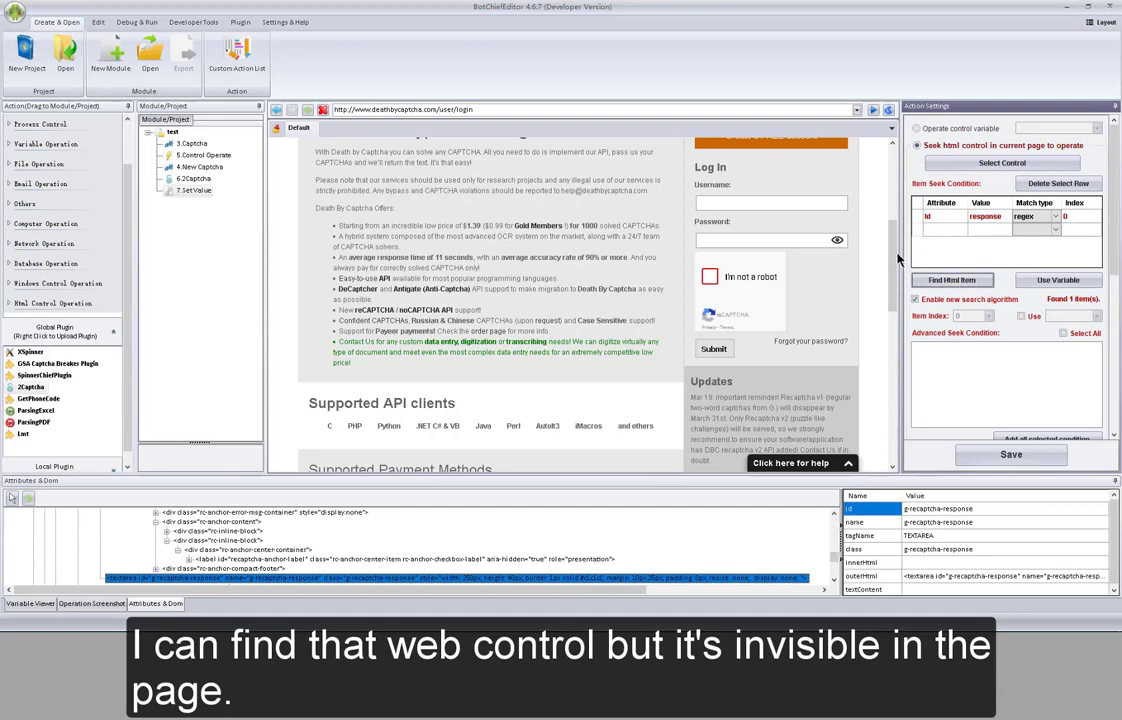
scroll(900, 215, up, 2)
mouse_move(900, 215)
mouse_down()
mouse_move(906, 170)
mouse_move(897, 383)
mouse_move(905, 215)
mouse_up()
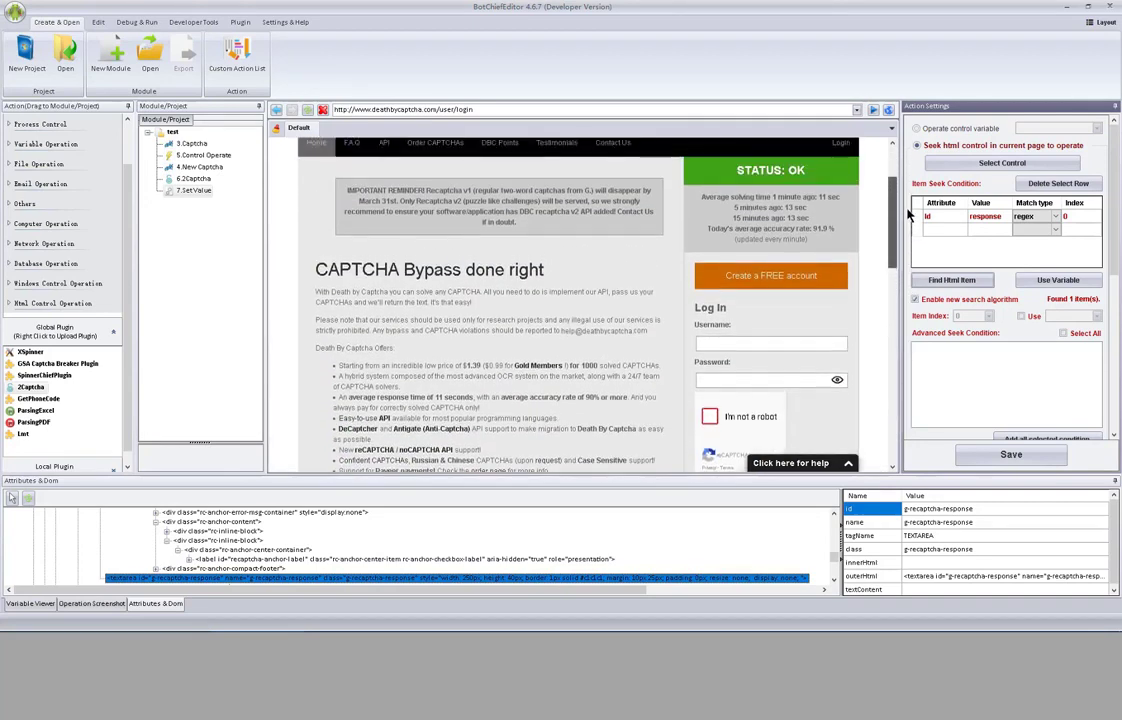
drag(1116, 258, 1116, 386)
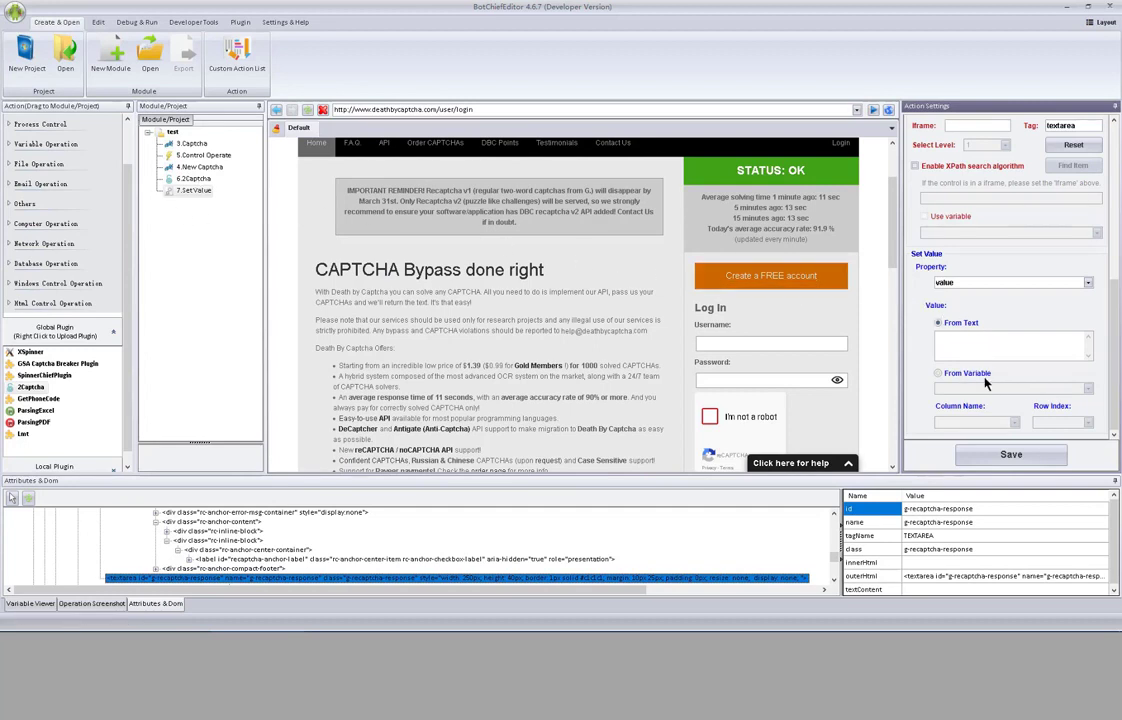
- Fill the textarea's innerhtml property from the response variable and save the Set Value step
click(958, 373)
click(1076, 390)
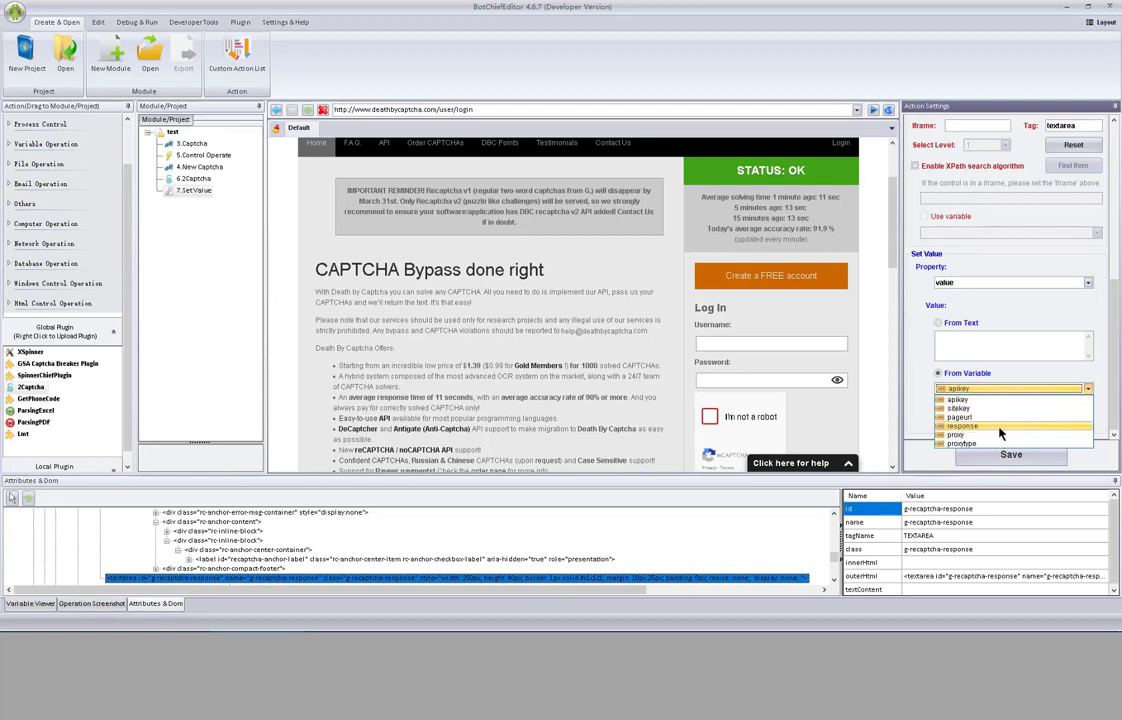
click(965, 426)
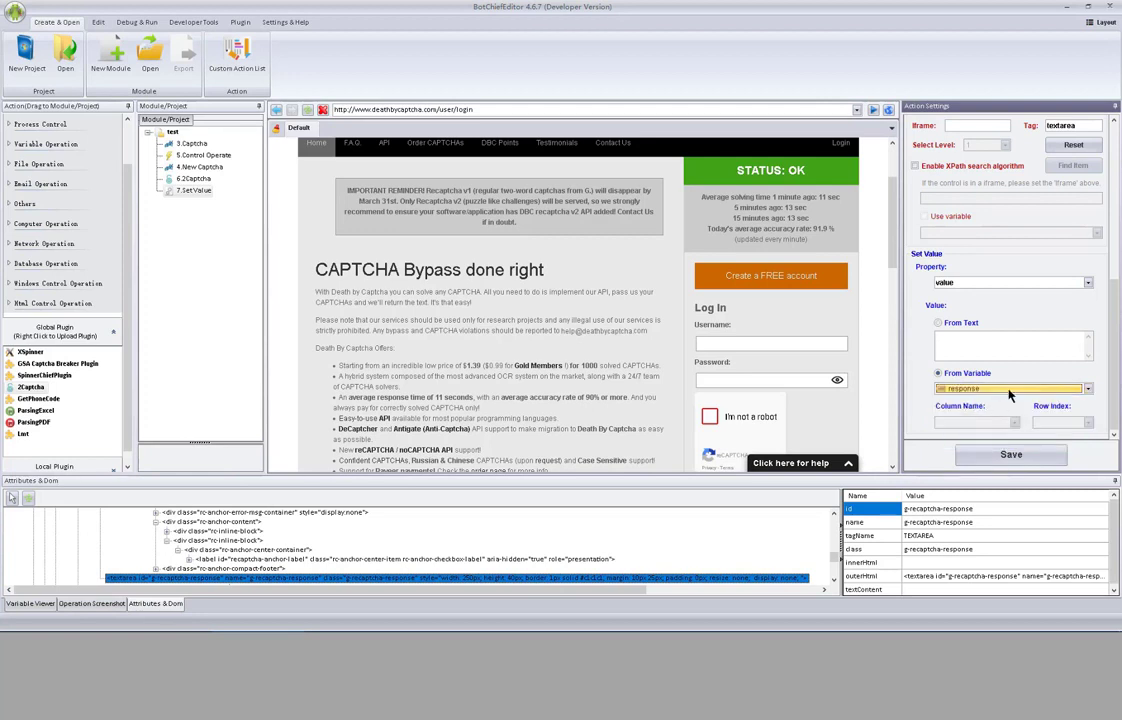
click(1087, 282)
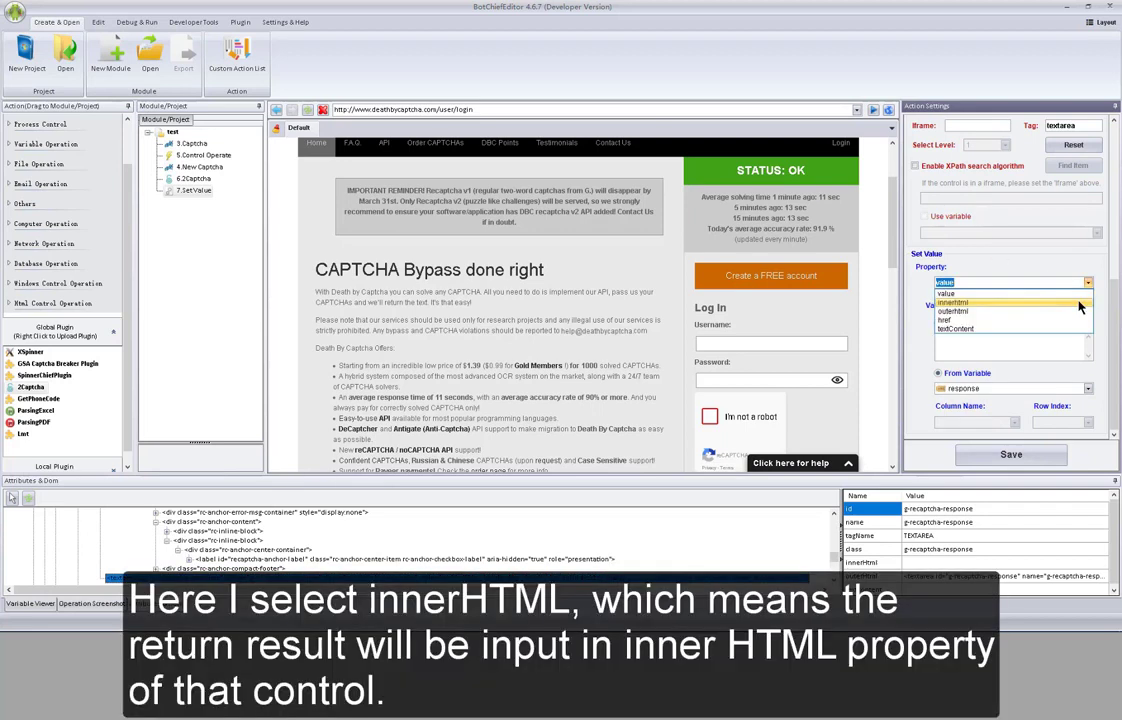
click(1079, 303)
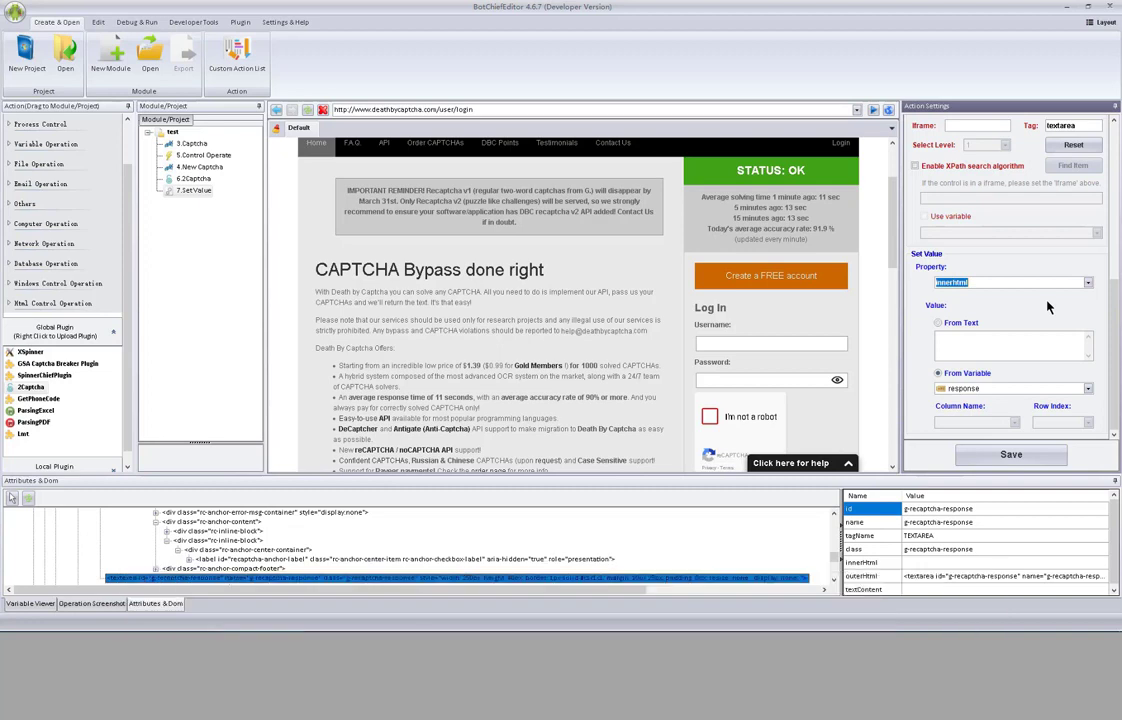
click(1022, 456)
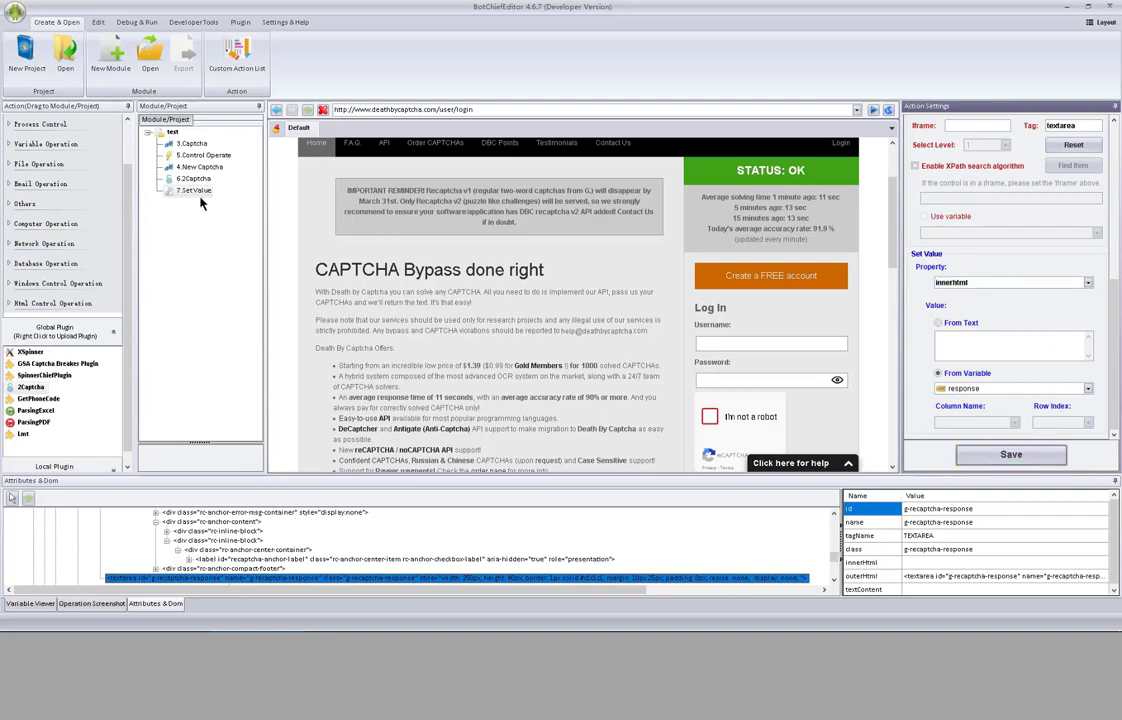
click(196, 179)
click(196, 190)
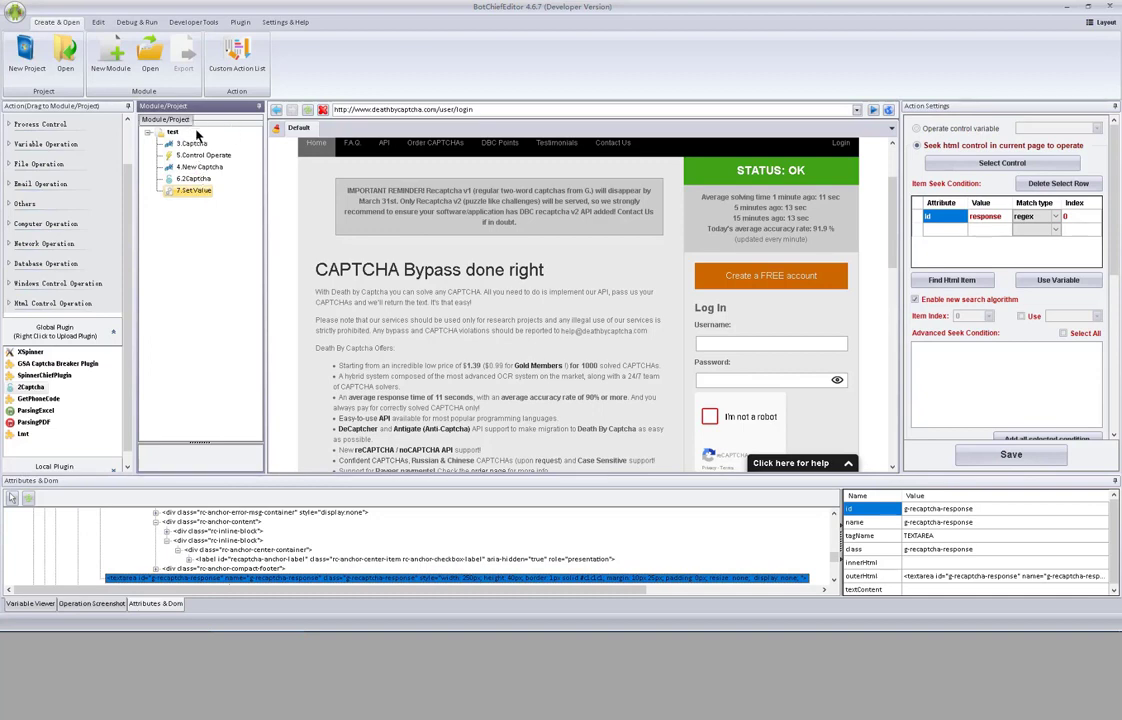
- Switch between 6.2Captcha and 7.SetValue, ending on 6.2Captcha's SolveRecaptchaV2 parameters
click(194, 180)
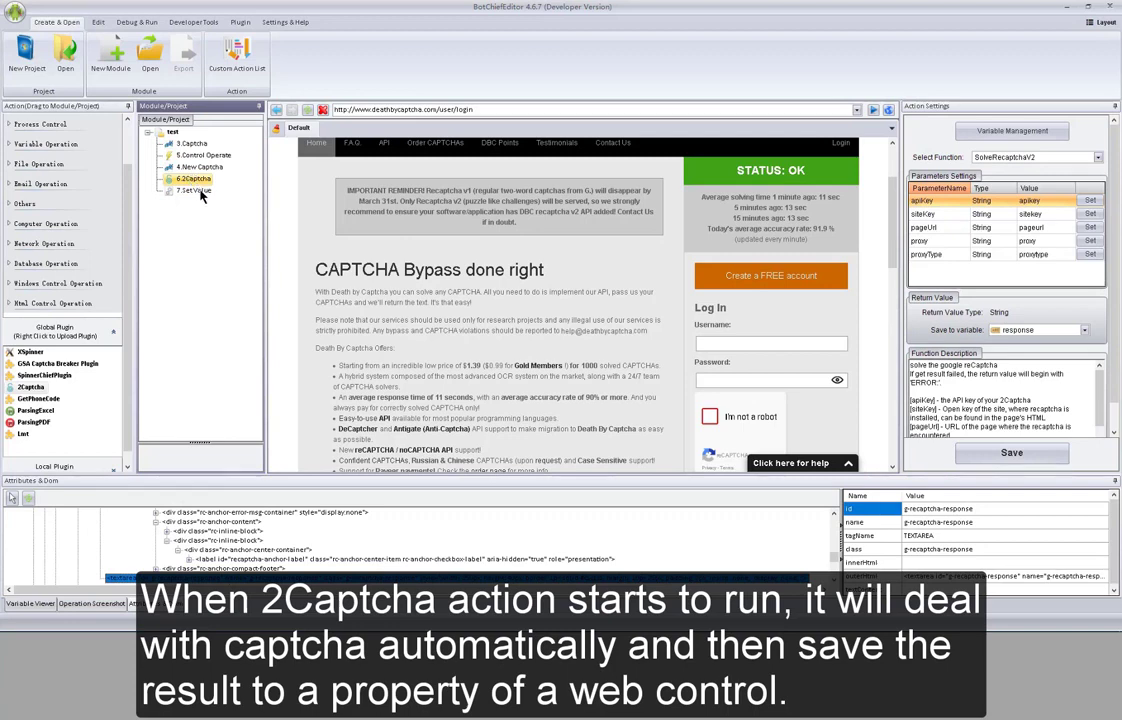
click(197, 191)
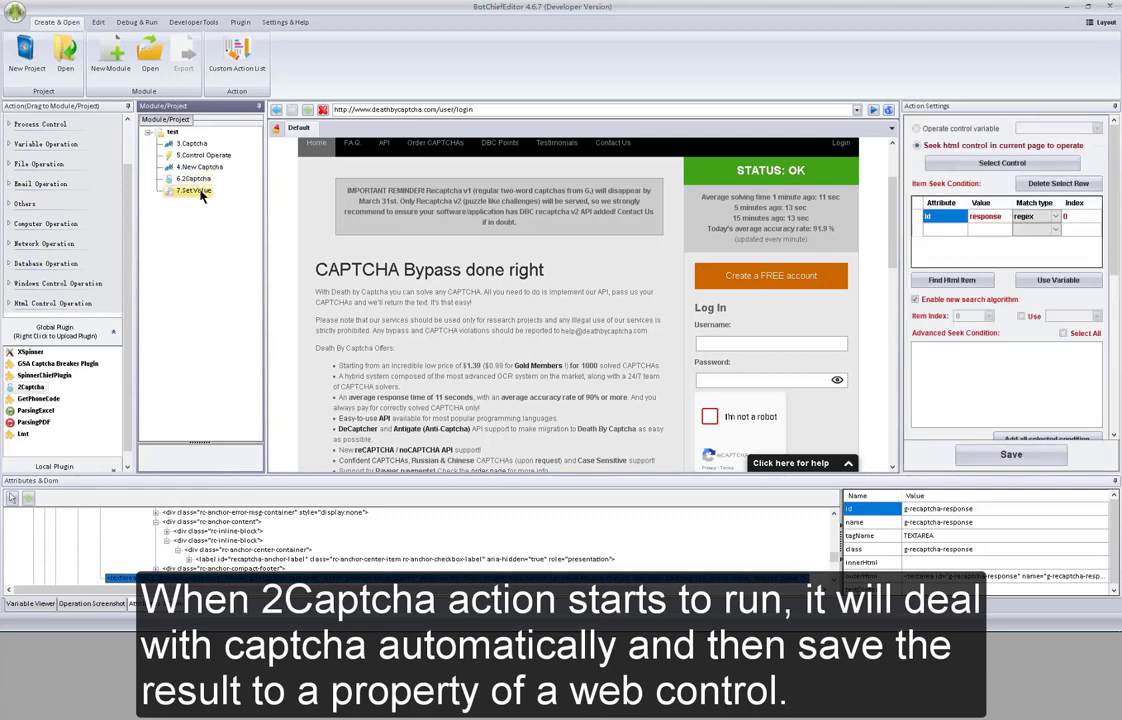
click(197, 180)
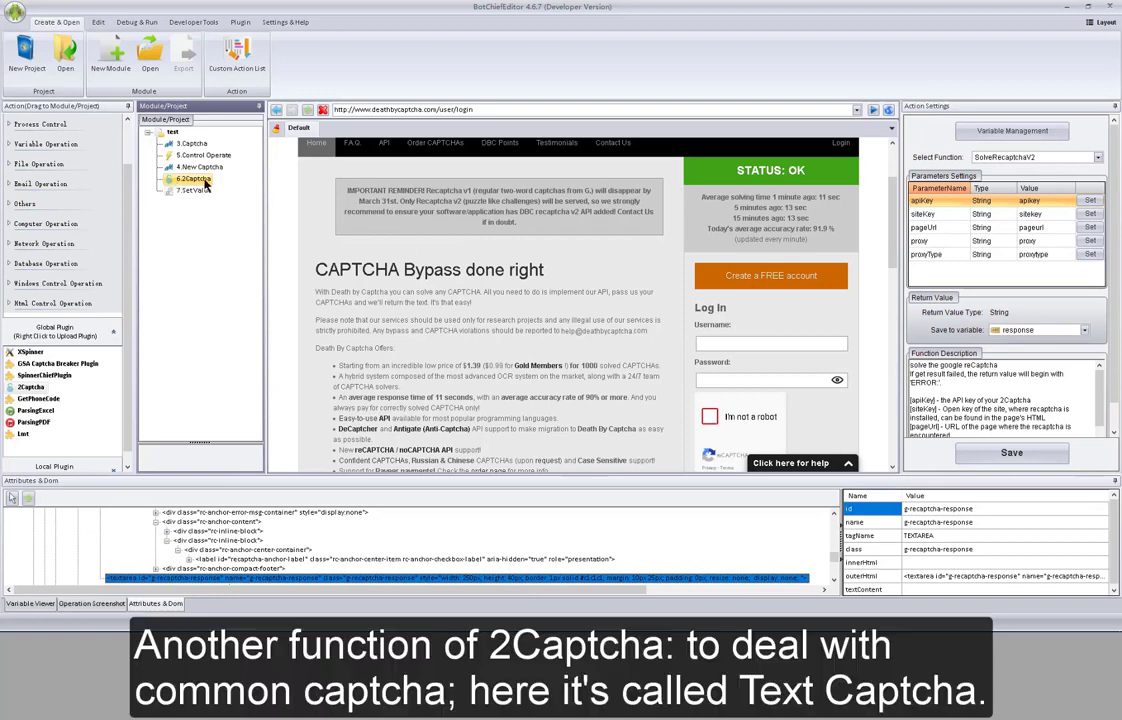
- Change the 6.2Captcha function to SolveTextCaptcha and select its filePath parameter
click(1098, 157)
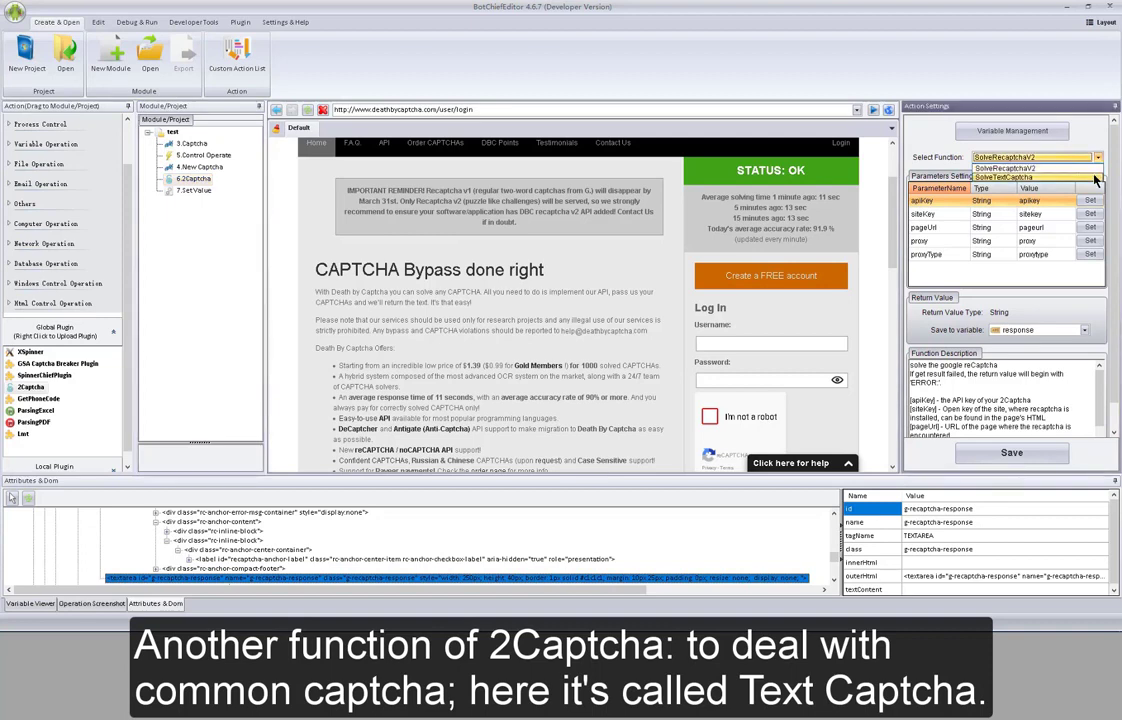
click(1094, 178)
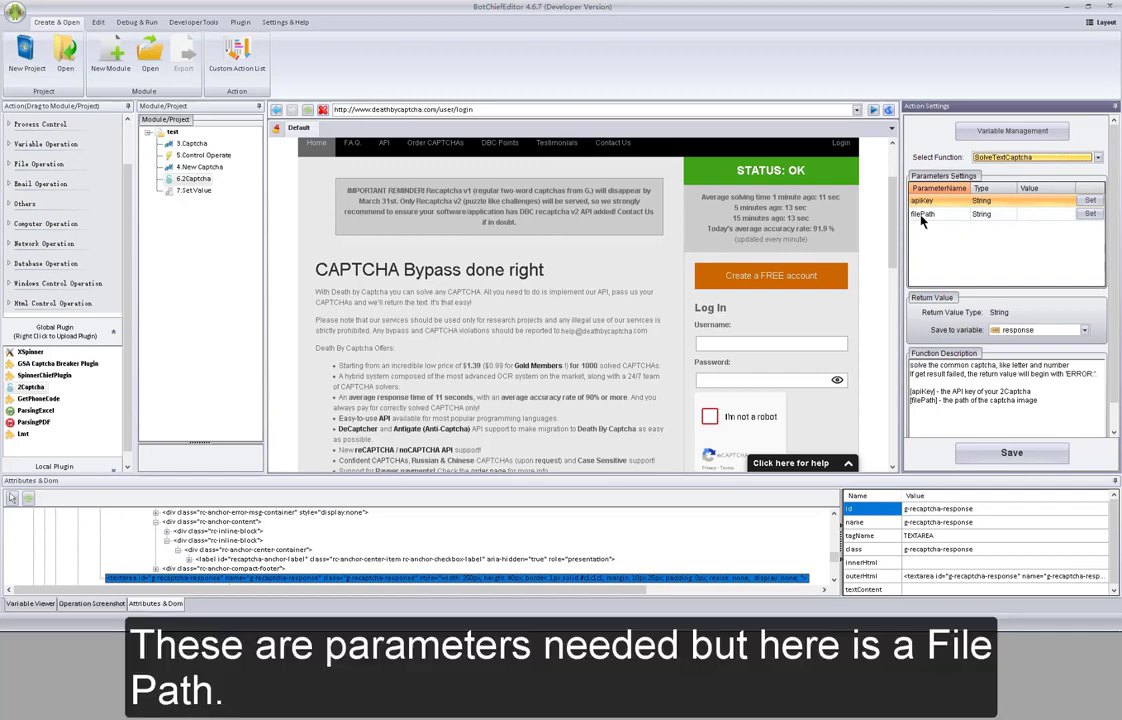
click(922, 216)
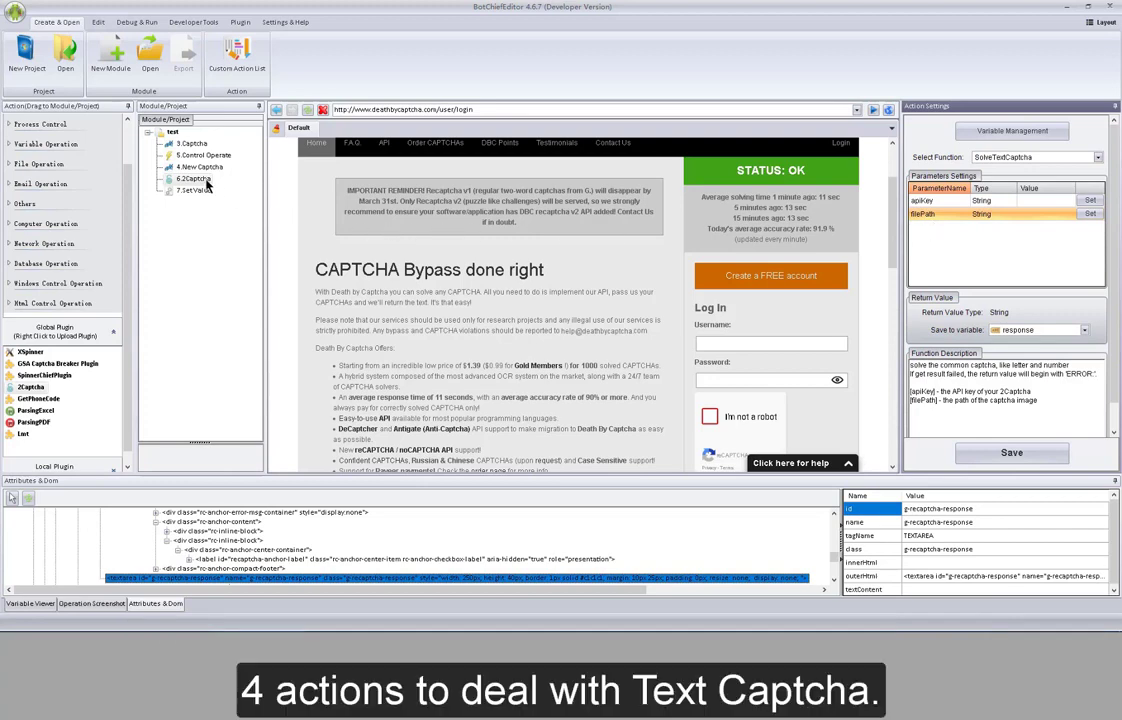
- Delete the 4.New Captcha, 5.Control Operate and 3.Captcha steps from the test module
click(205, 180)
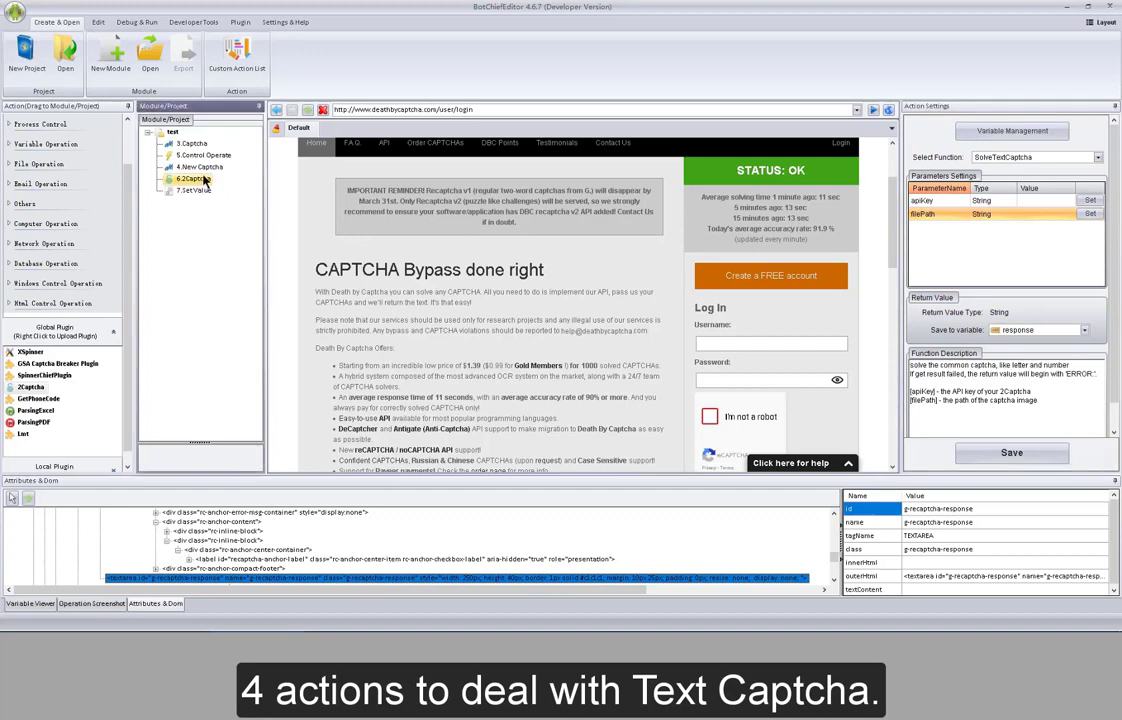
right_click(202, 167)
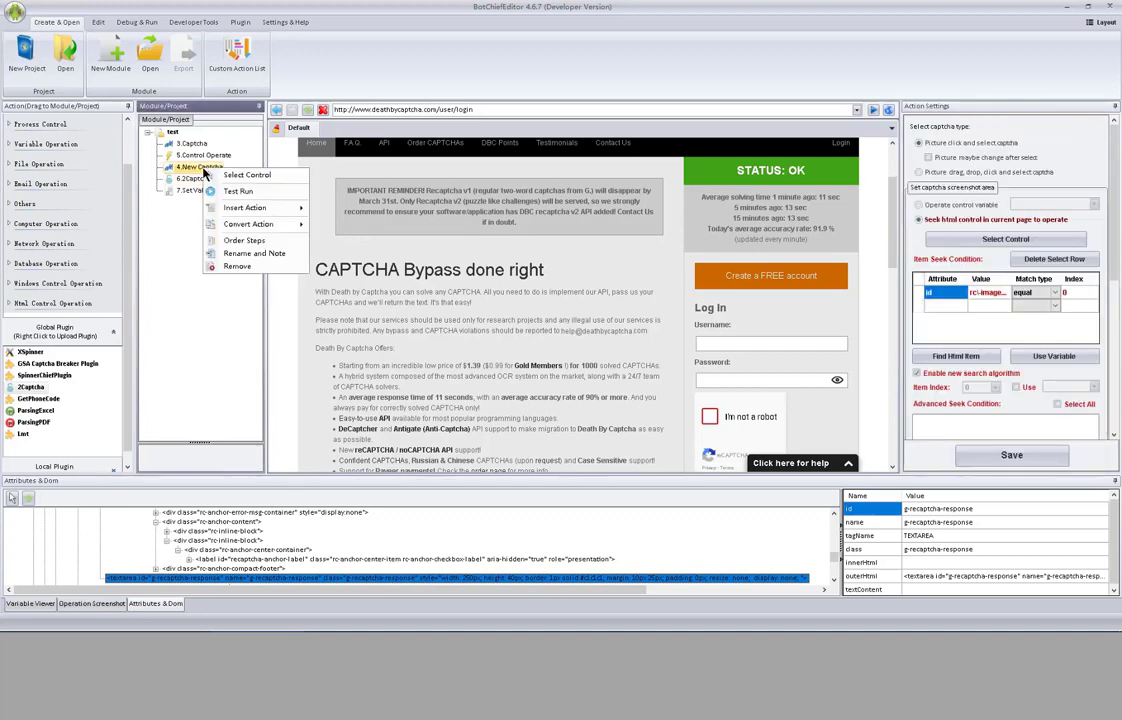
click(259, 267)
click(471, 311)
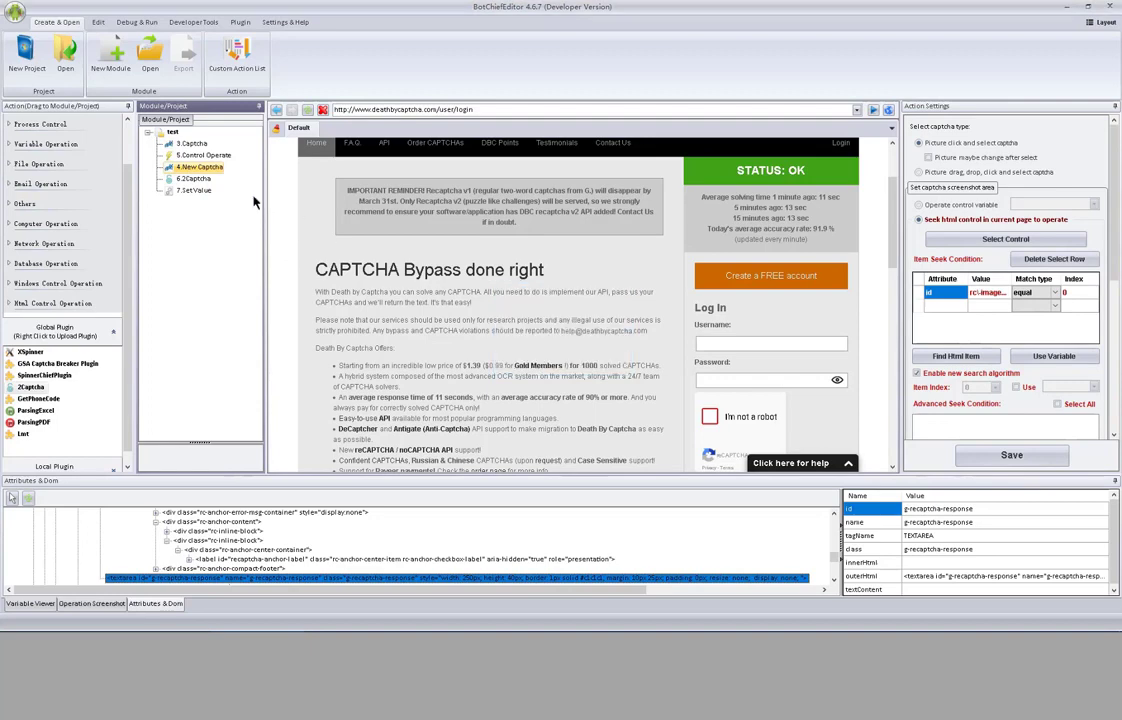
right_click(203, 158)
click(262, 254)
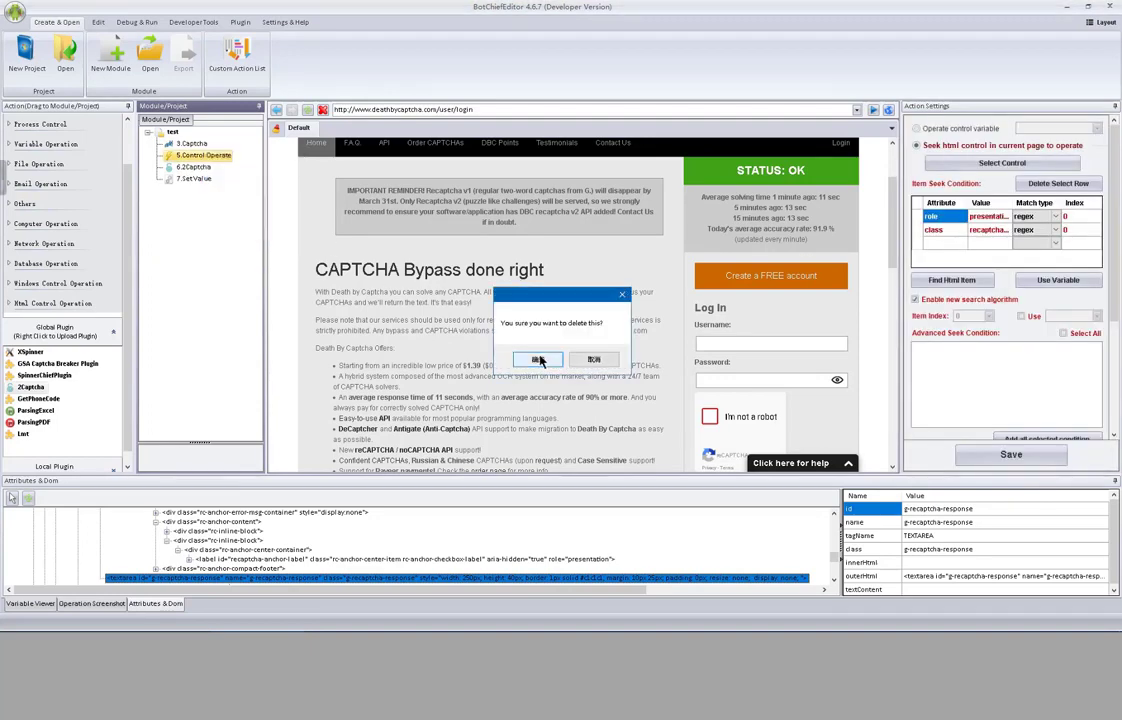
click(471, 311)
right_click(186, 143)
click(217, 182)
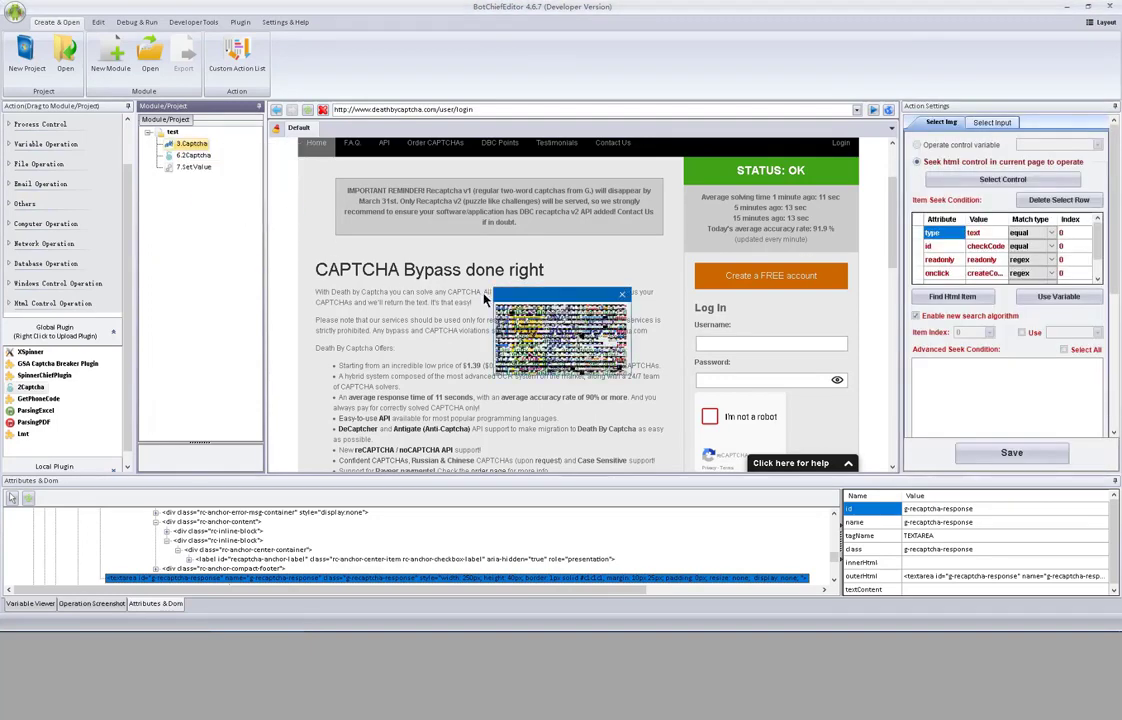
click(552, 362)
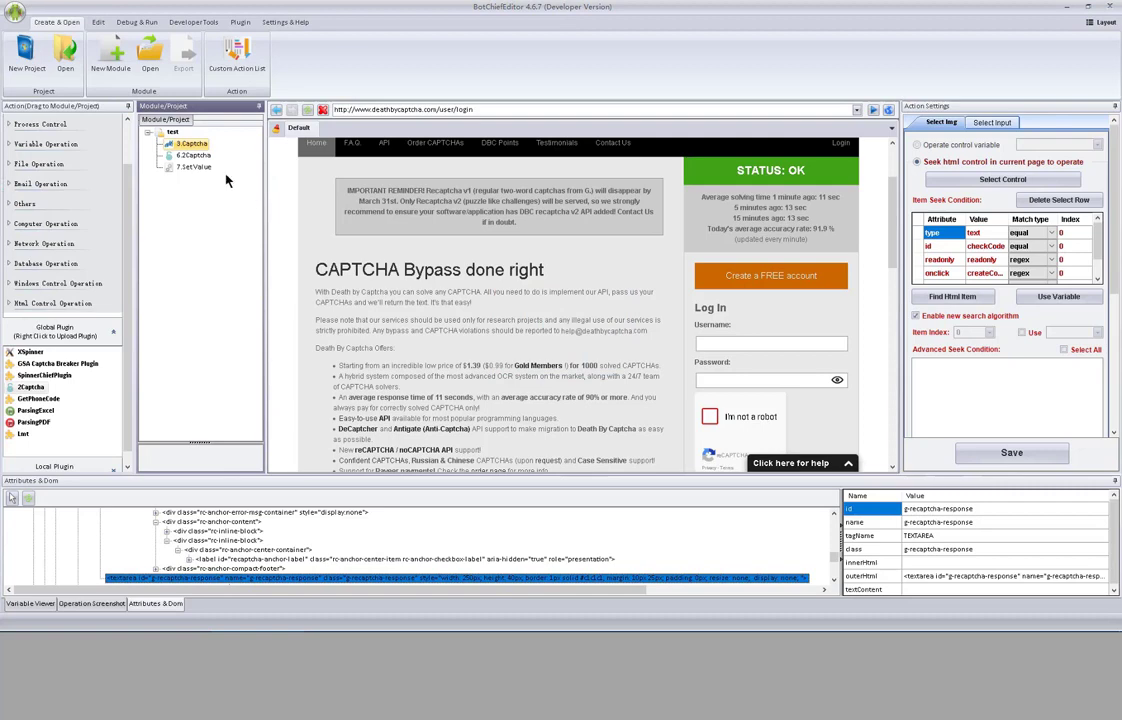
- Add a Get Image browser action and move it to the top of the module
click(174, 133)
right_click(175, 133)
mouse_move(220, 139)
mouse_move(334, 142)
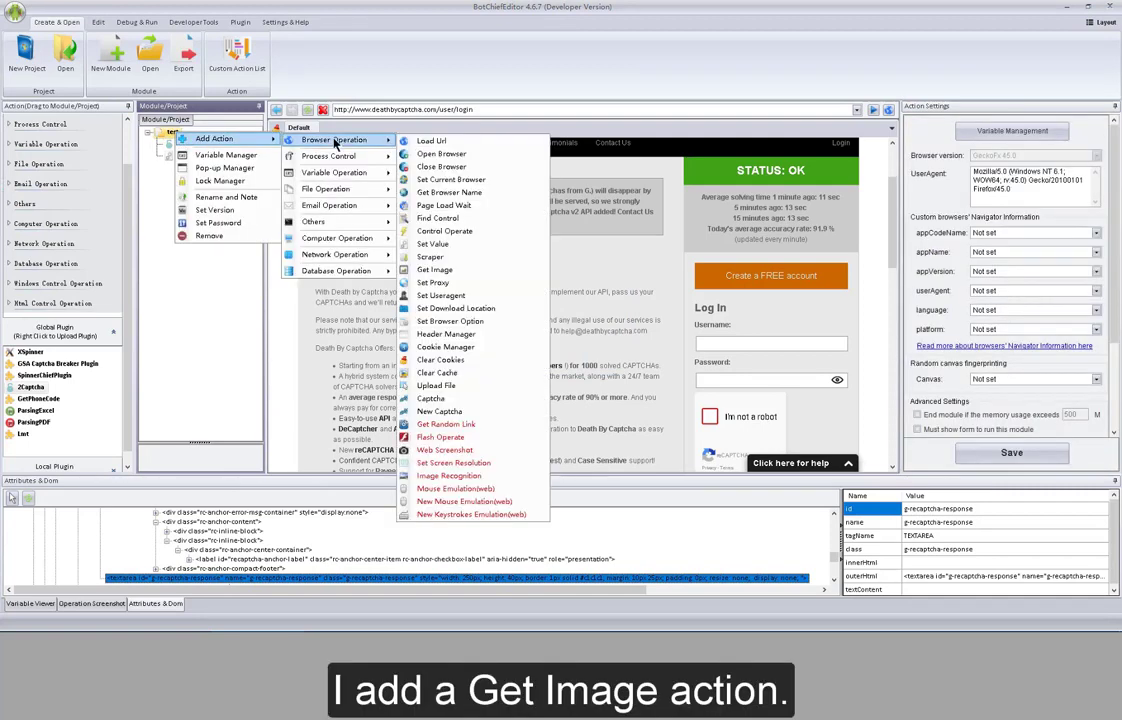
click(480, 269)
click(195, 167)
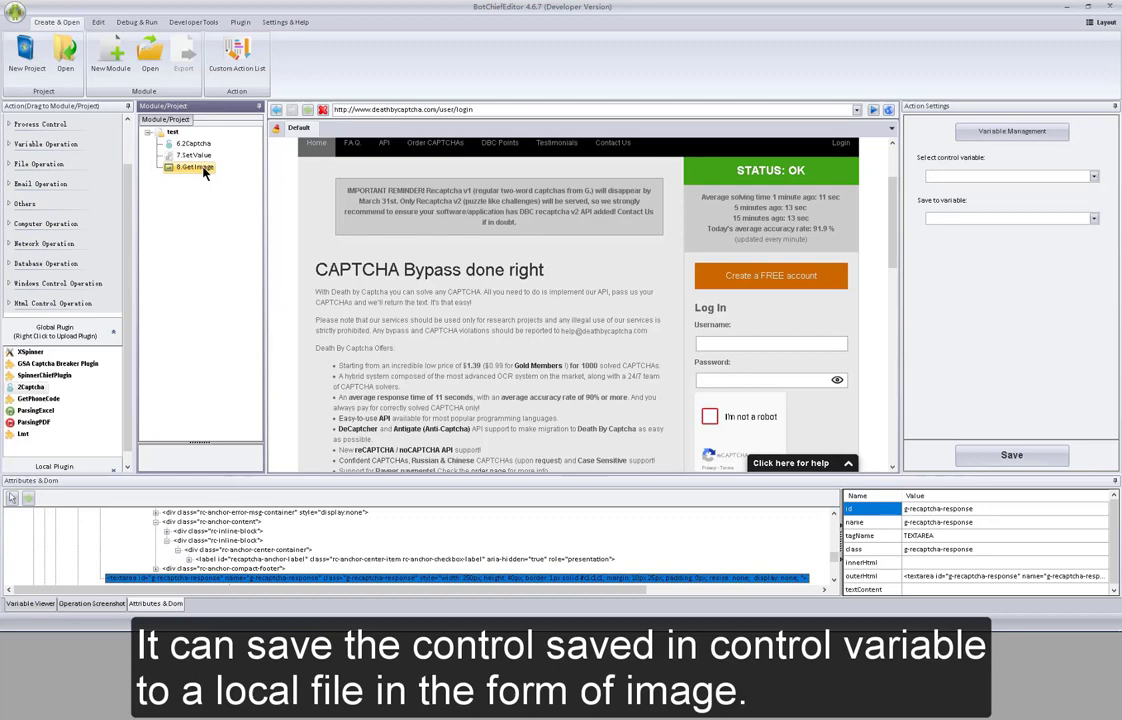
drag(204, 172, 175, 136)
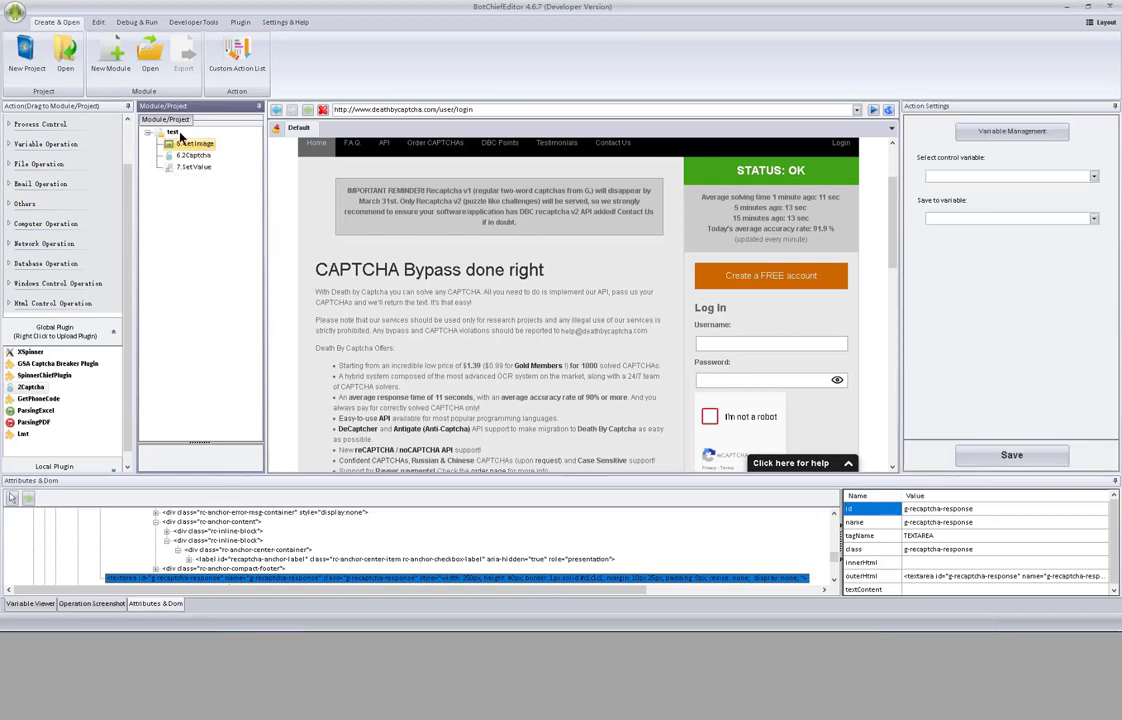
- Add a Find Control browser action and move it above Get Image
right_click(175, 136)
mouse_move(214, 138)
mouse_move(335, 139)
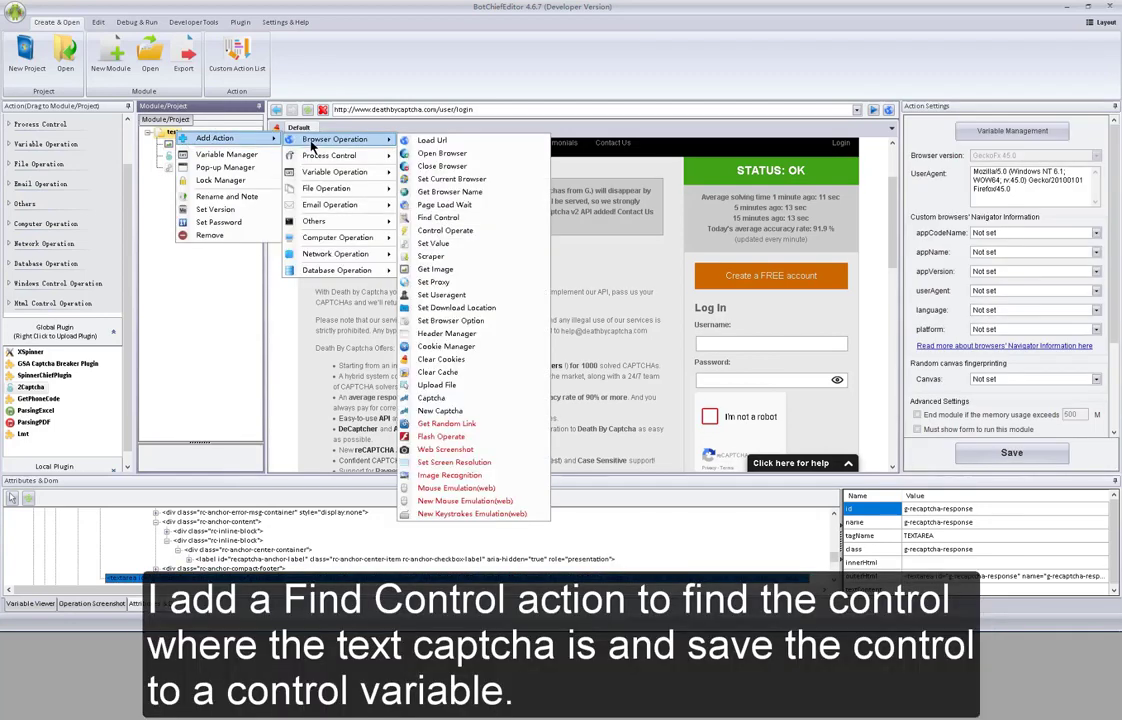
click(437, 217)
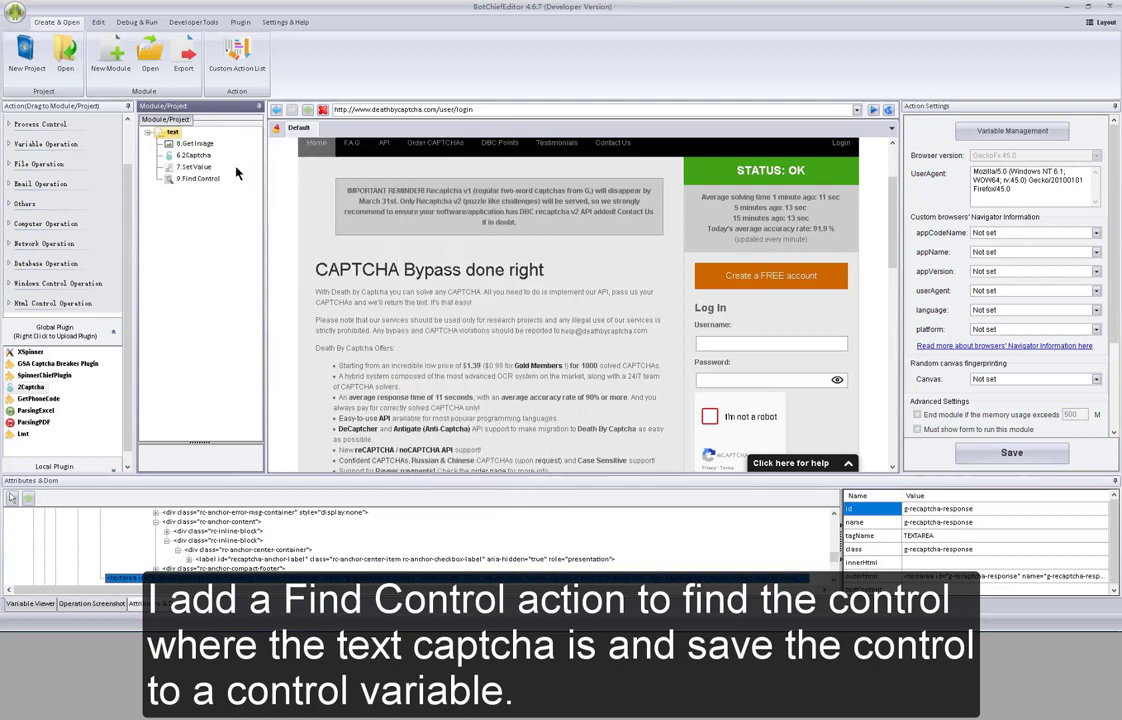
drag(207, 179, 211, 137)
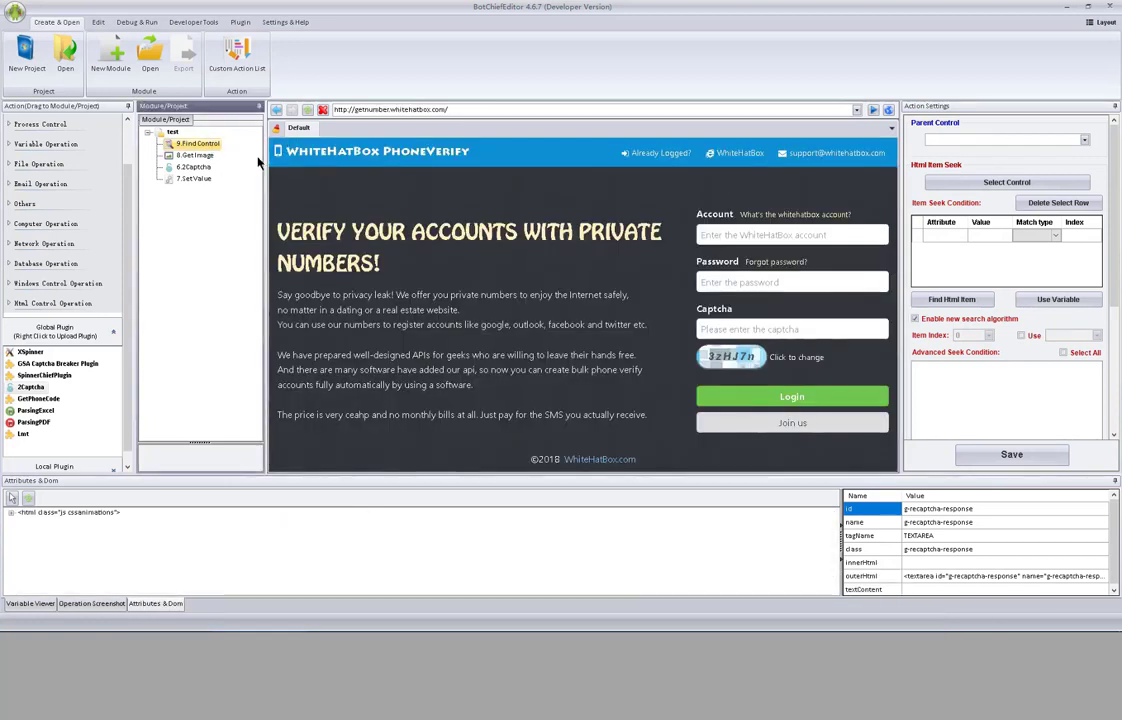
- Point the Find Control step at the captcha image on the web page
click(1006, 182)
click(745, 329)
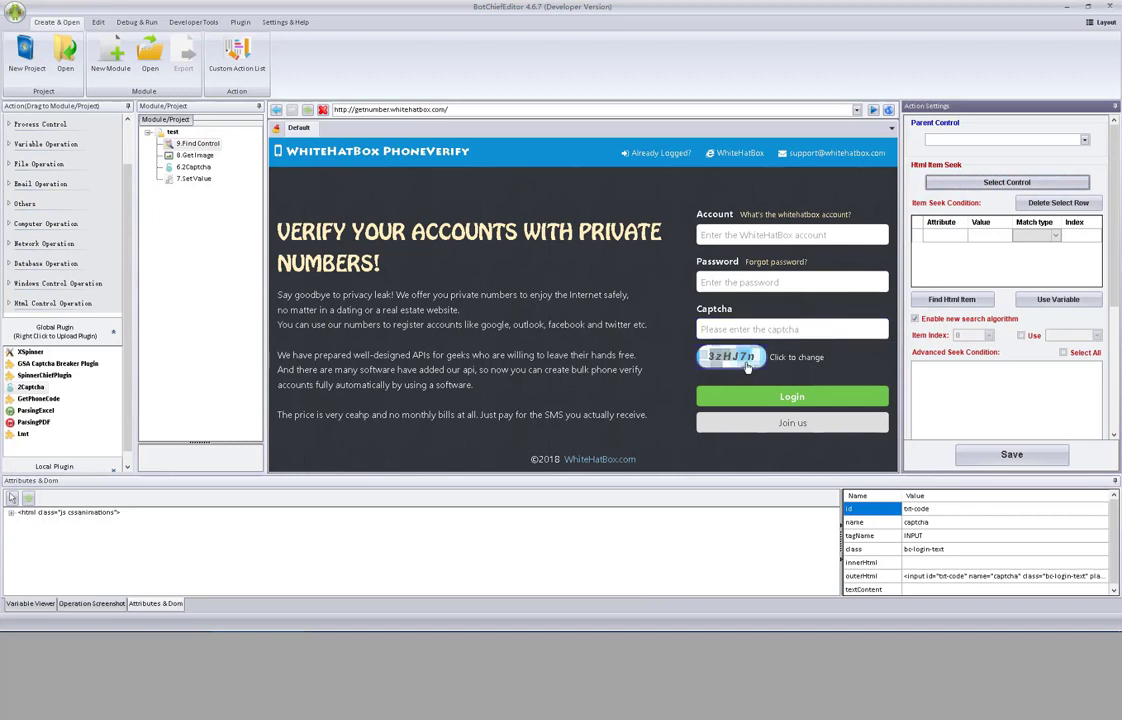
click(746, 367)
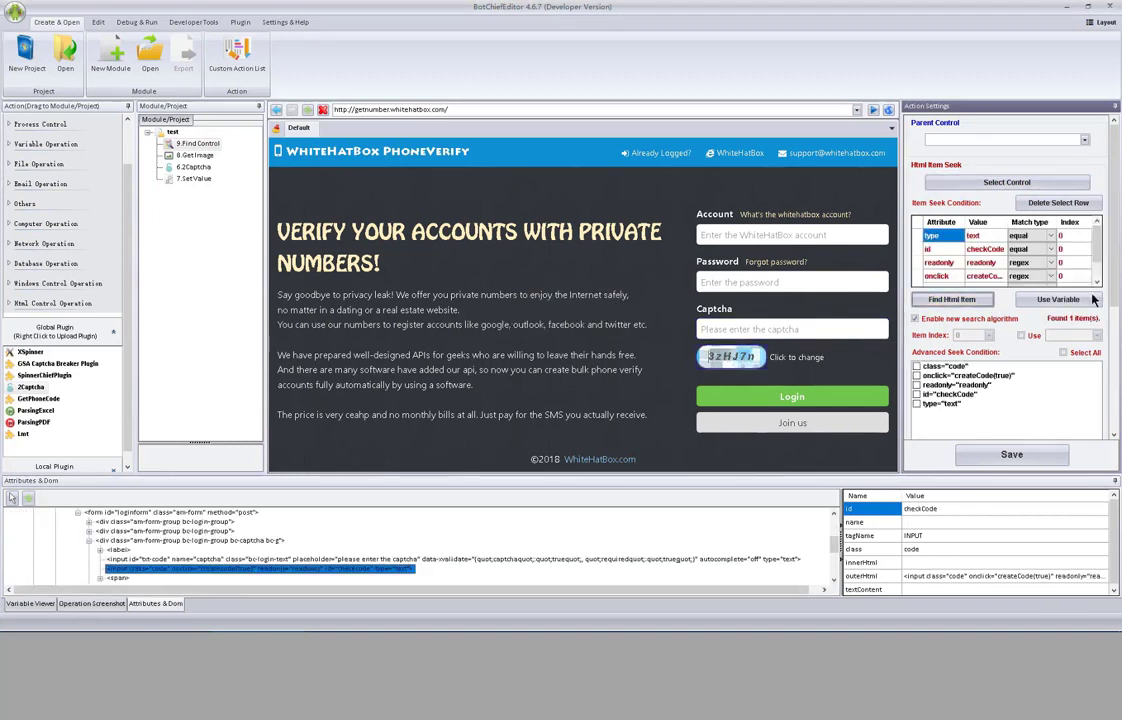
scroll(1100, 400, down, 3)
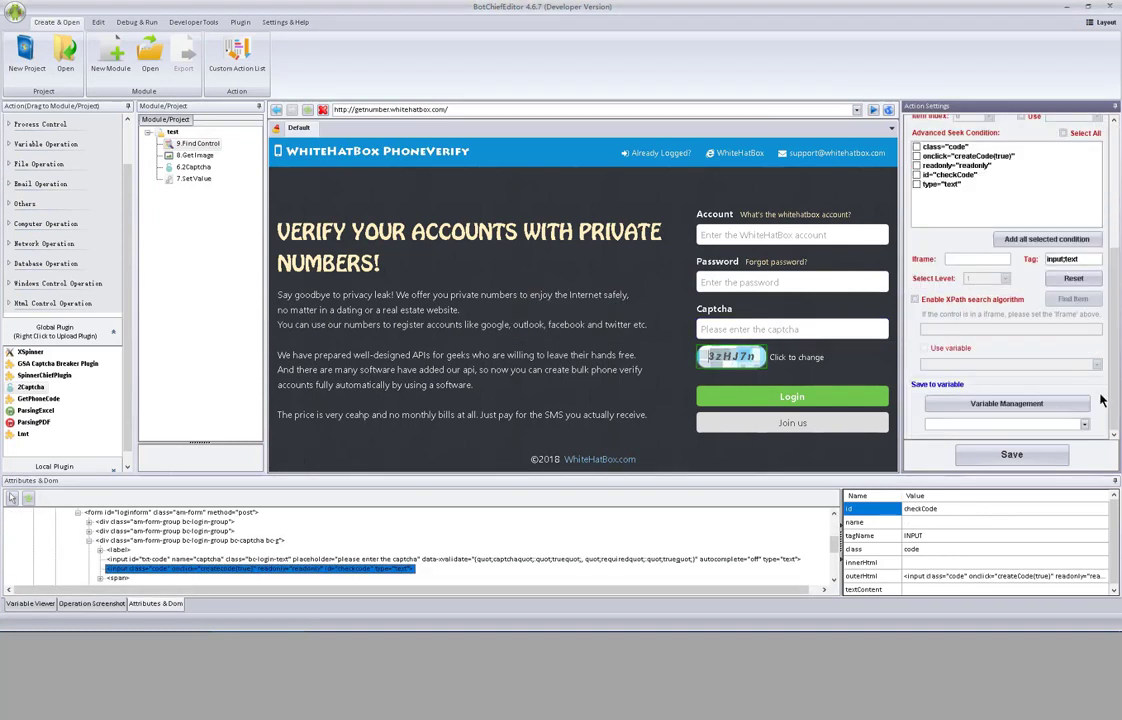
- Create a Control variable 'mycontrol', store the found element in it, and save the step
click(1020, 403)
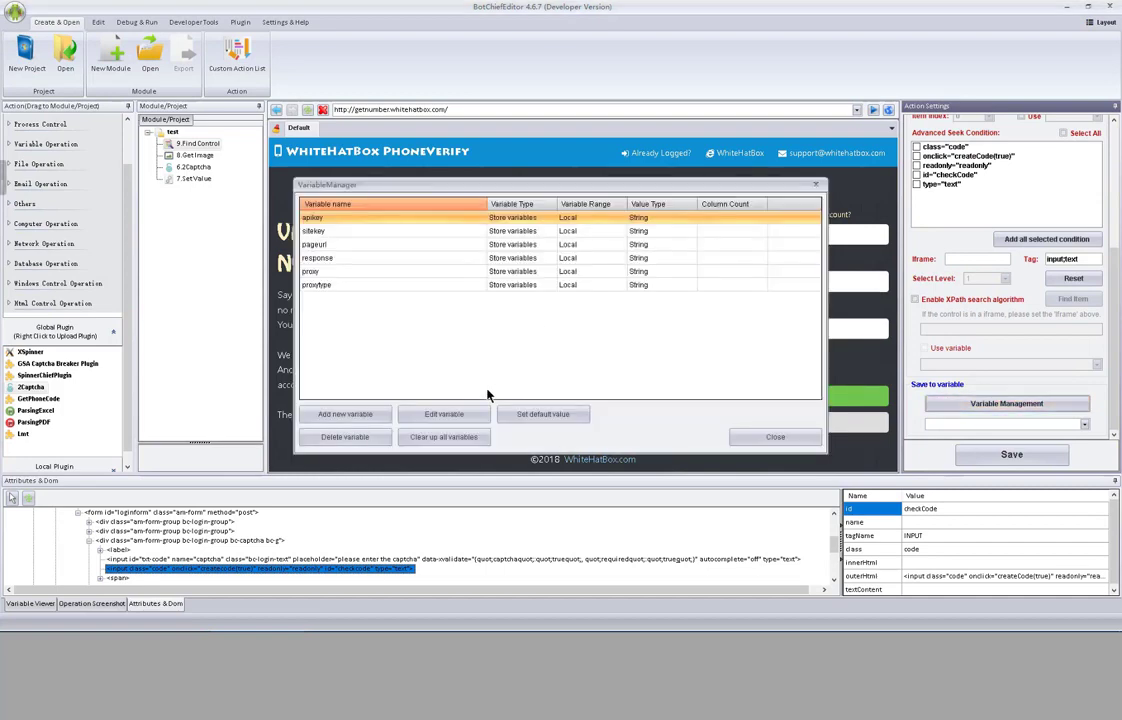
click(372, 418)
click(645, 231)
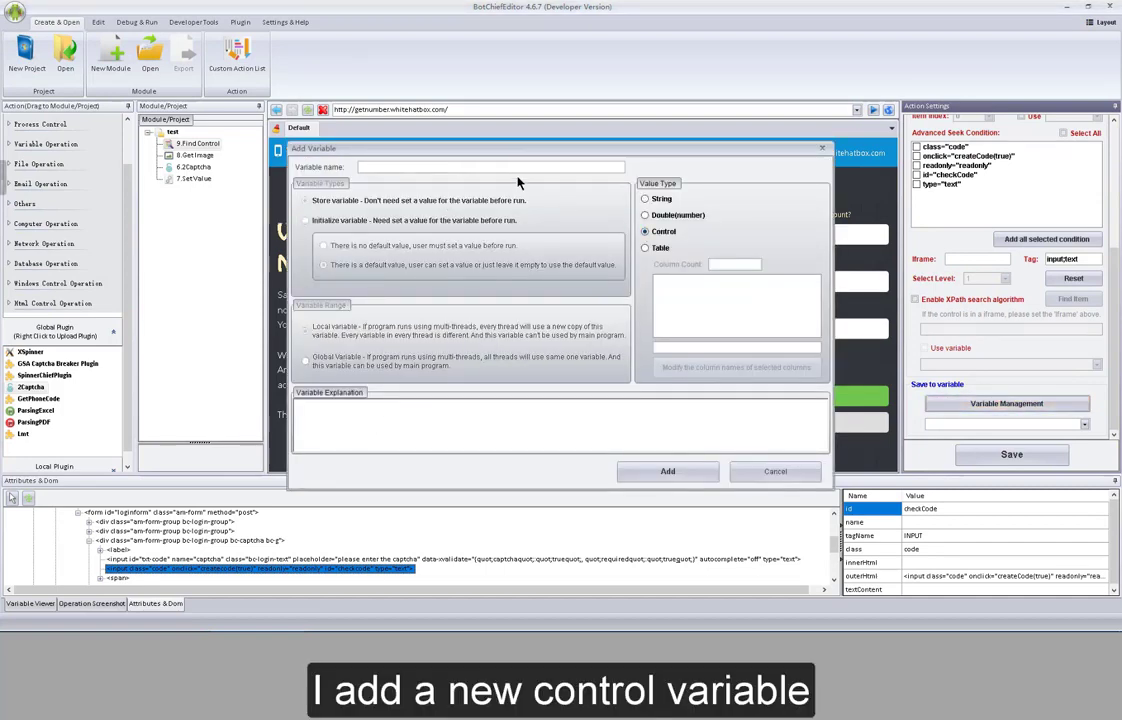
click(515, 168)
text(mycont)
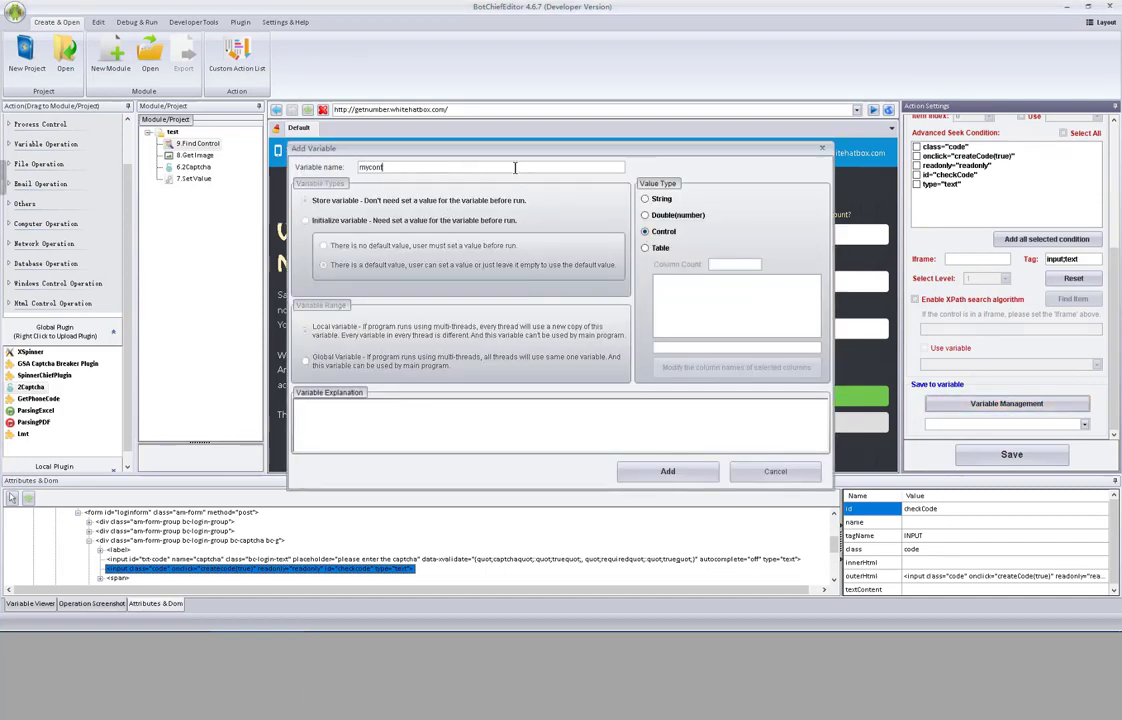
text(rol)
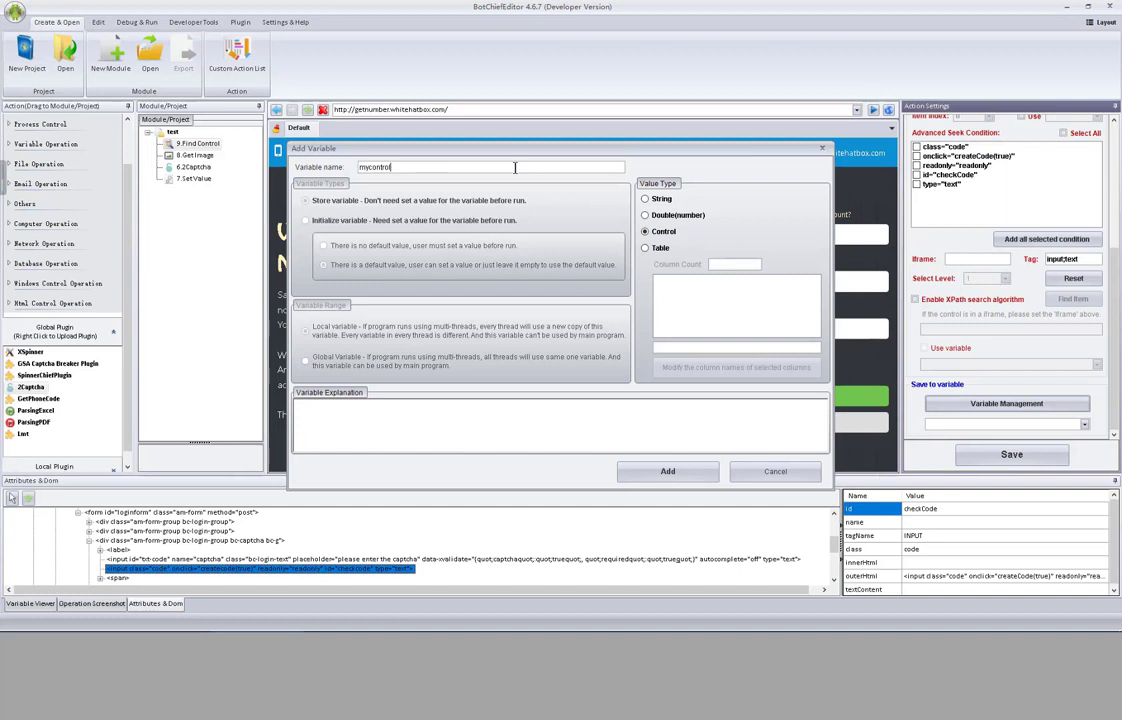
click(650, 471)
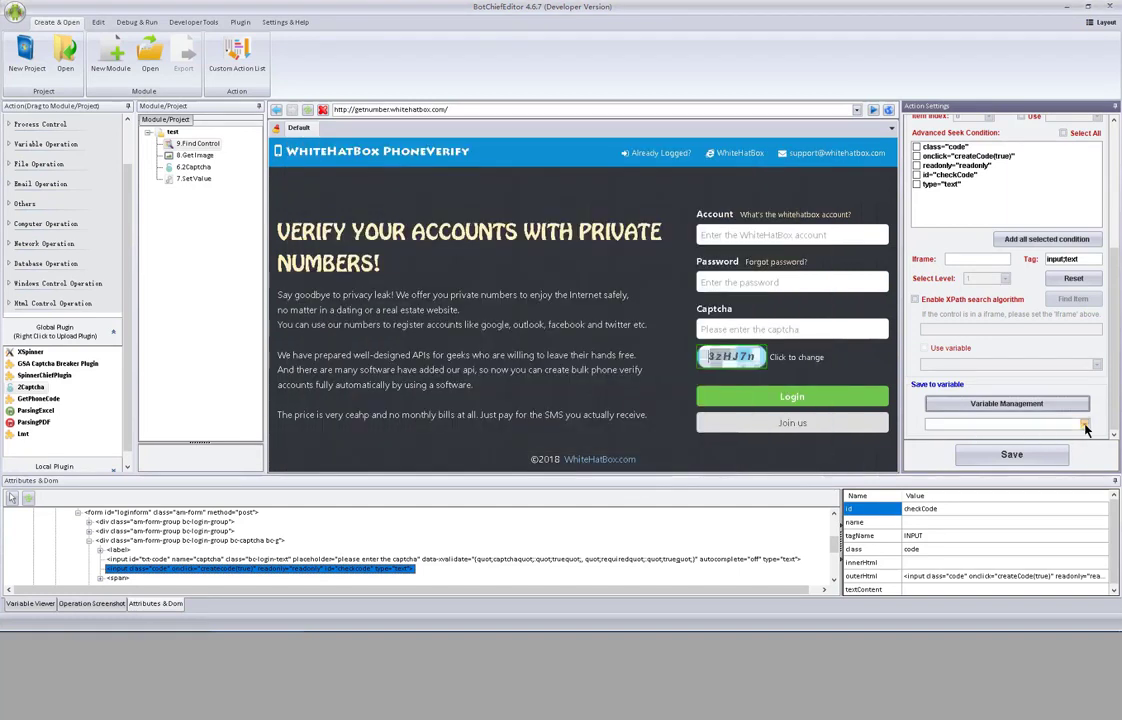
click(1085, 425)
click(1075, 437)
click(1053, 456)
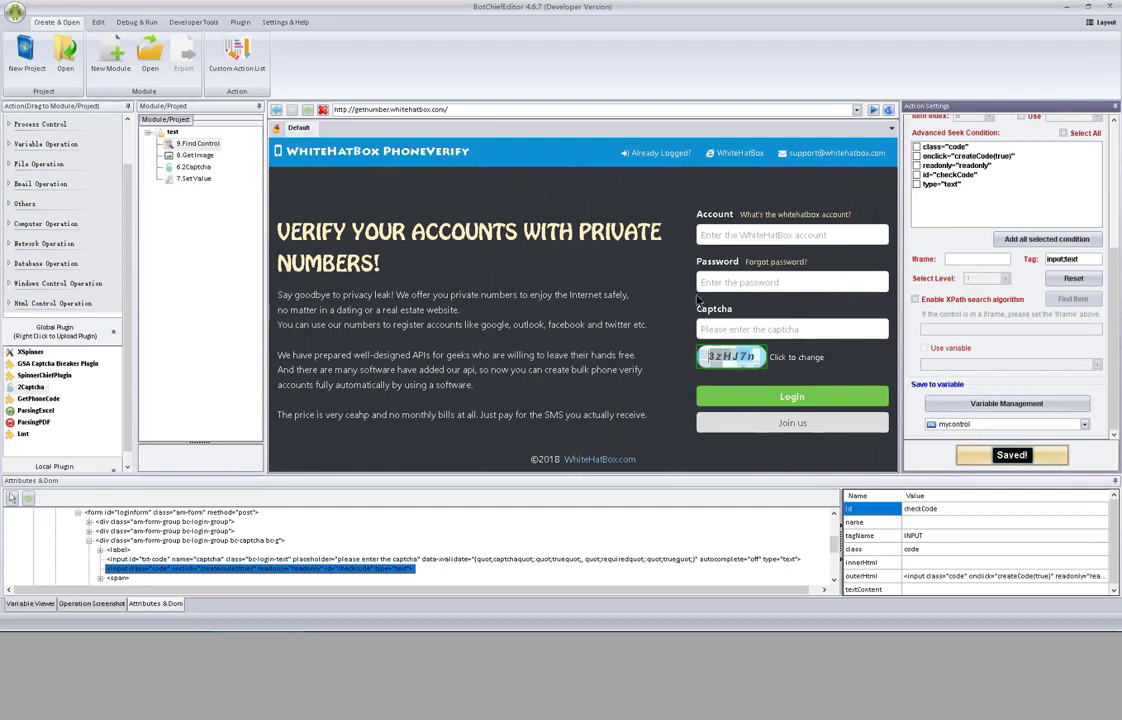
click(194, 155)
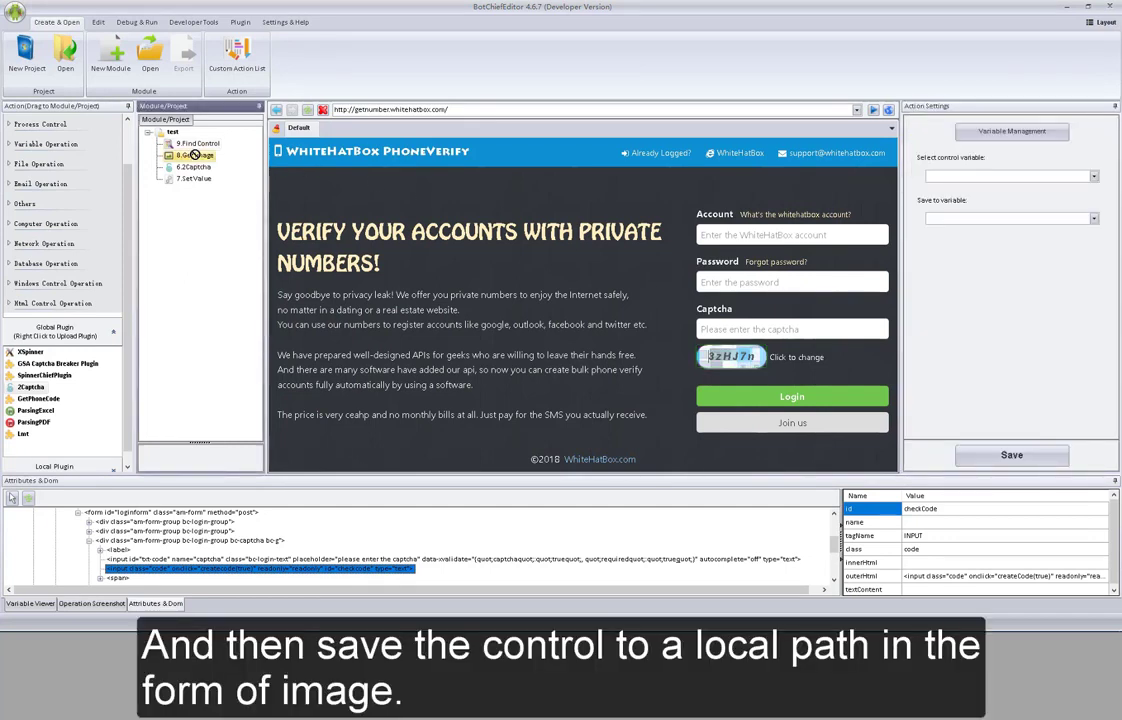
- Set the Get Image step to capture the mycontrol control variable
click(986, 177)
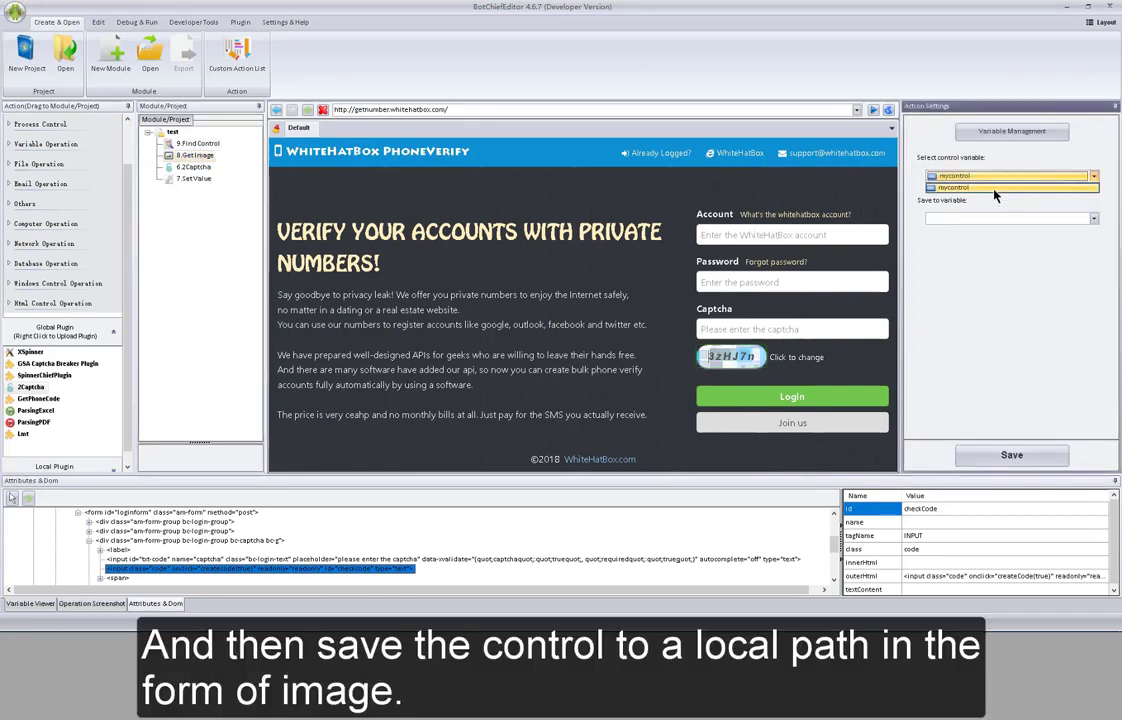
click(994, 189)
click(1094, 218)
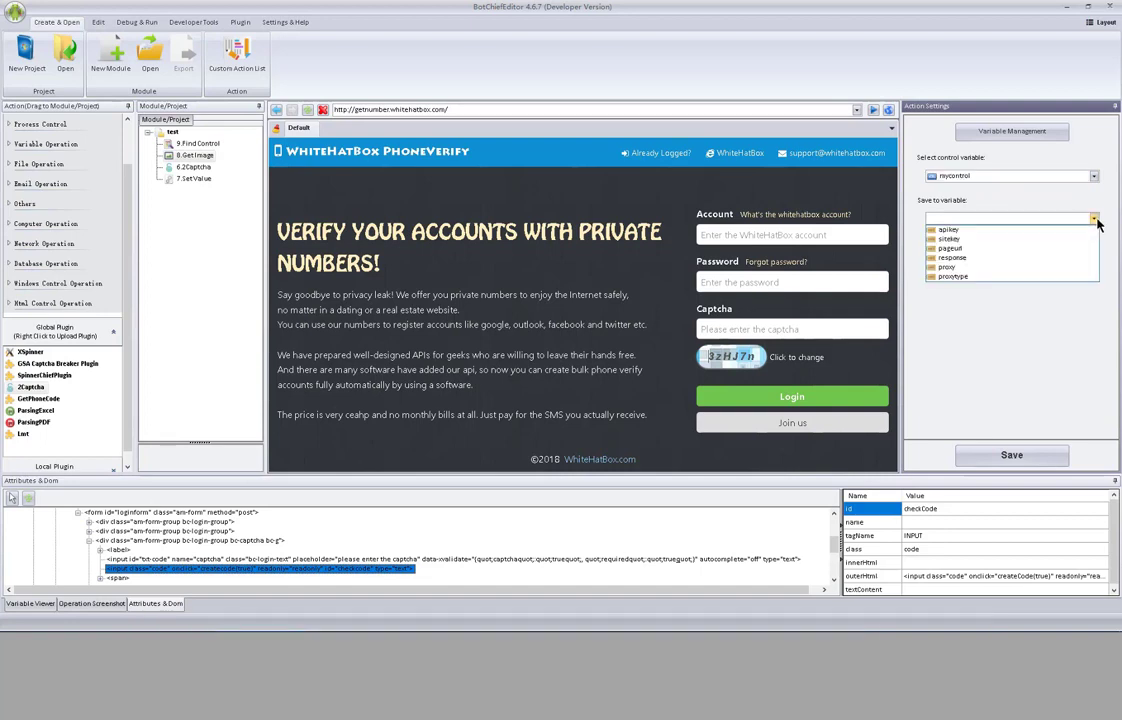
click(1094, 218)
- Create a String variable 'MYpath', save the image path into it, and save the step
click(1012, 131)
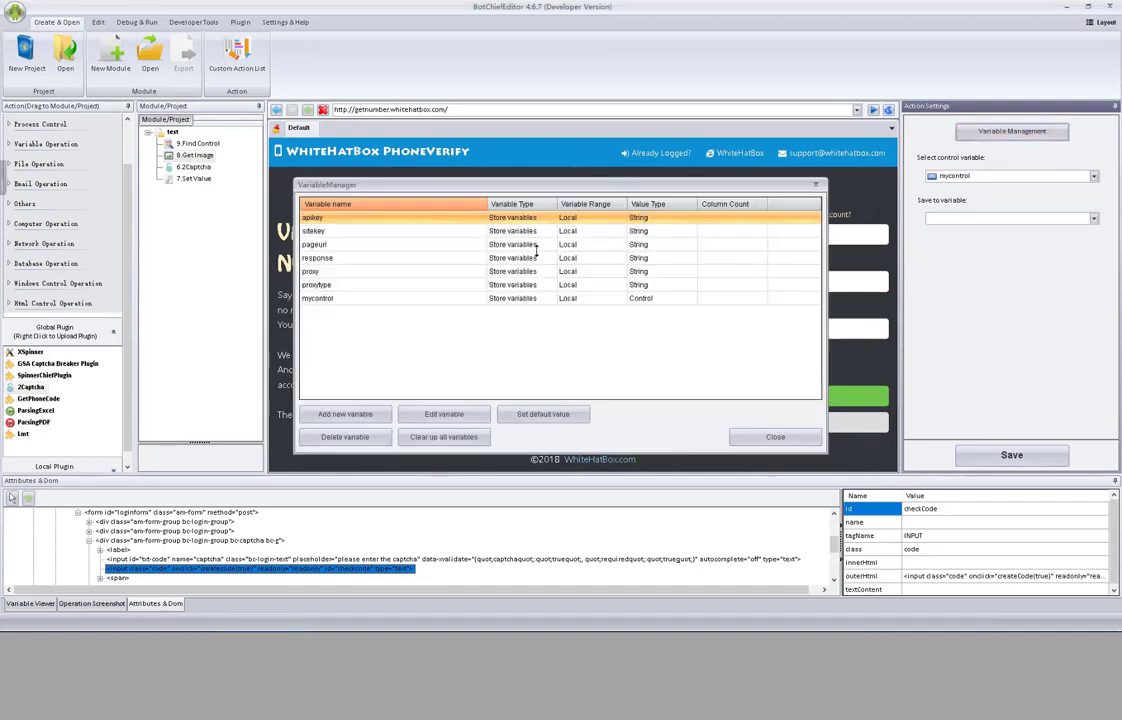
click(363, 416)
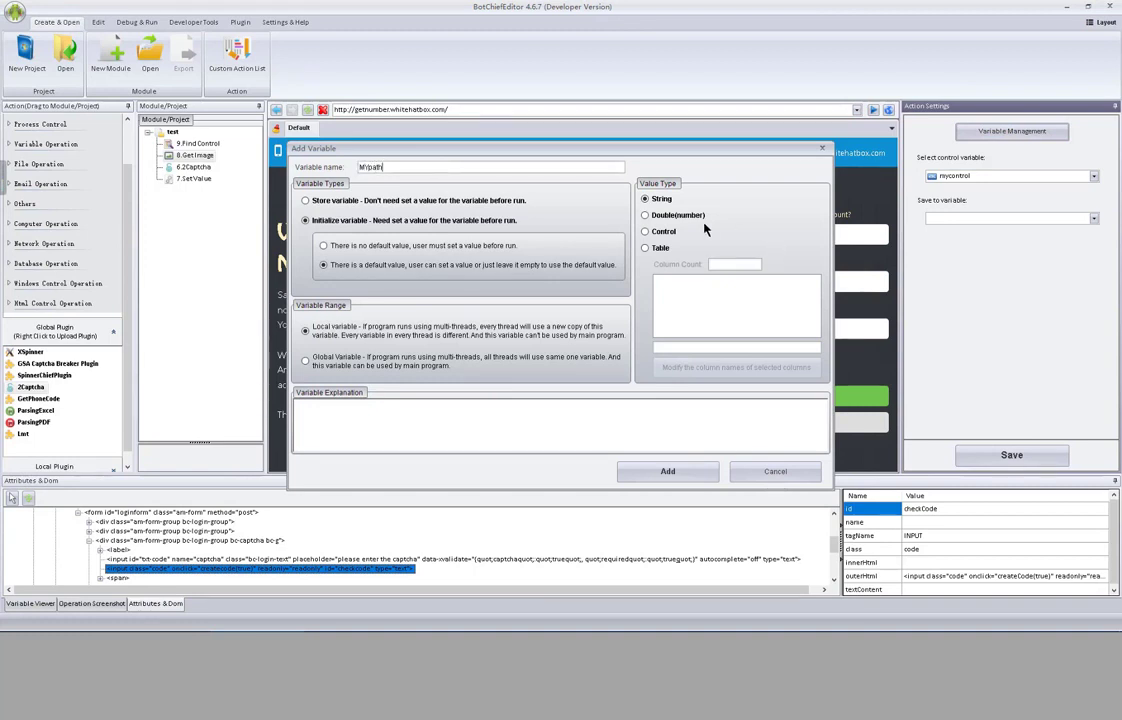
click(376, 201)
click(648, 472)
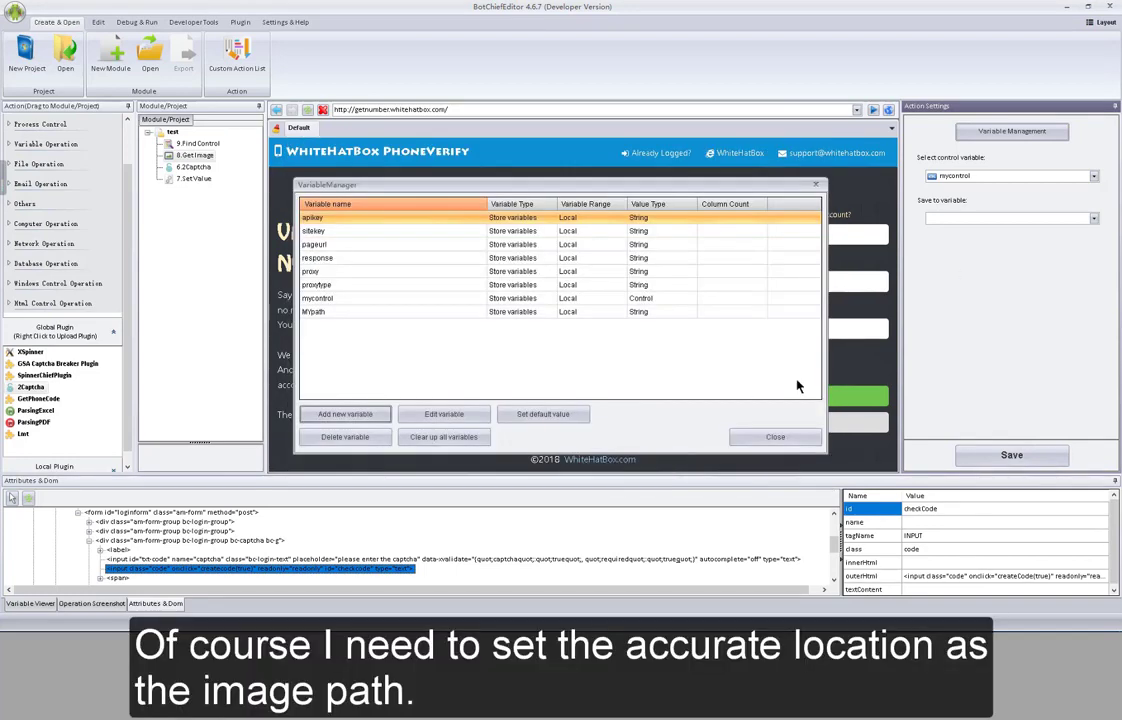
click(777, 440)
click(1079, 221)
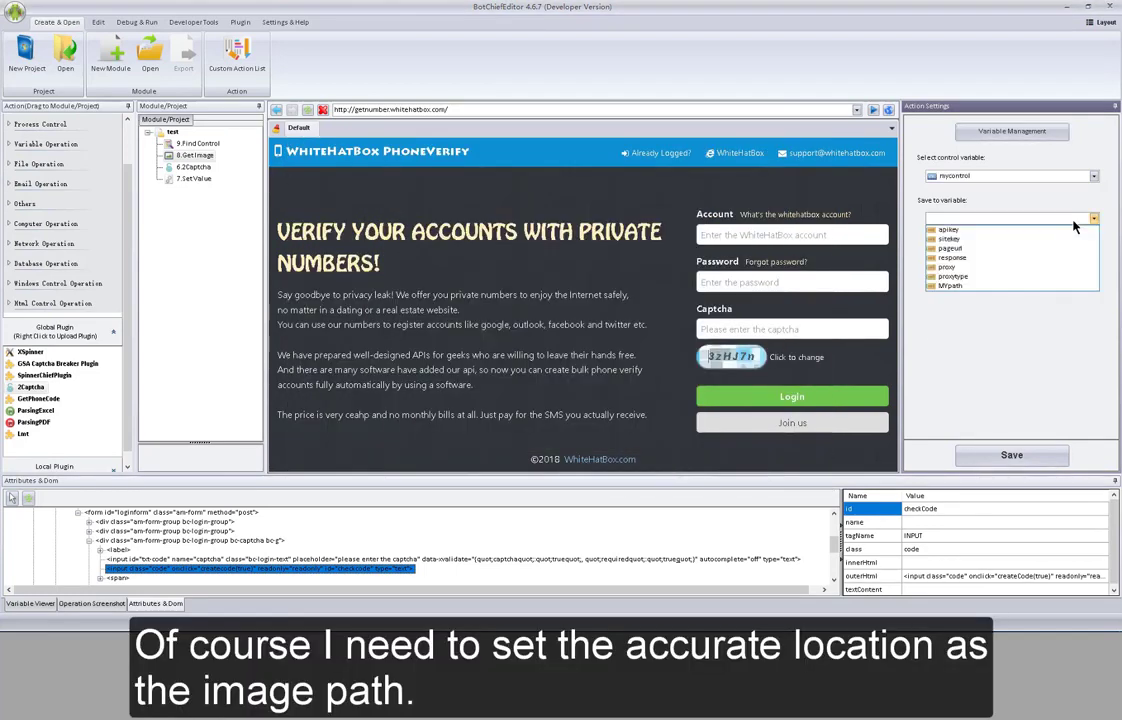
click(1008, 288)
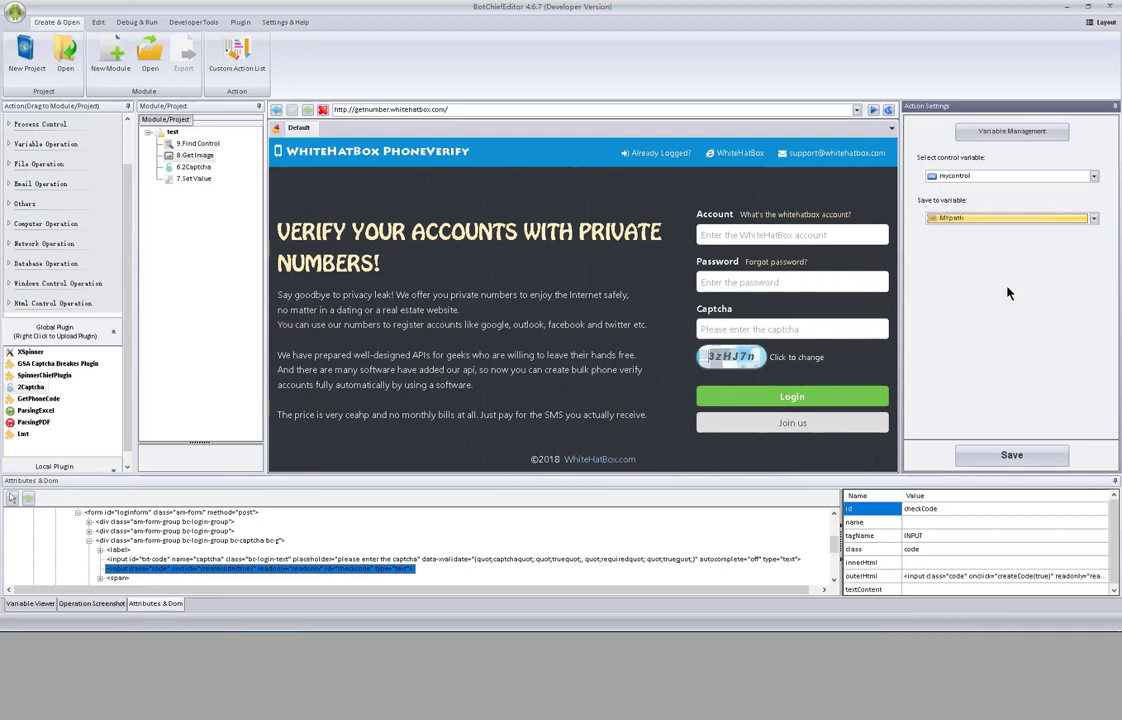
click(1010, 456)
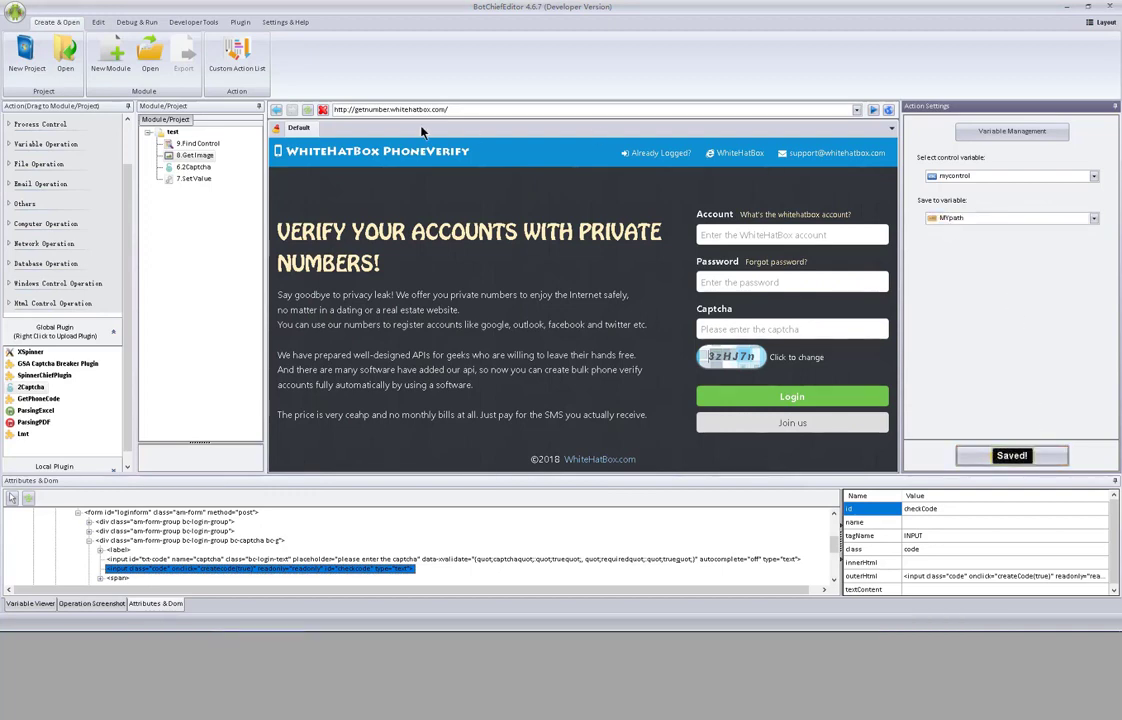
click(199, 169)
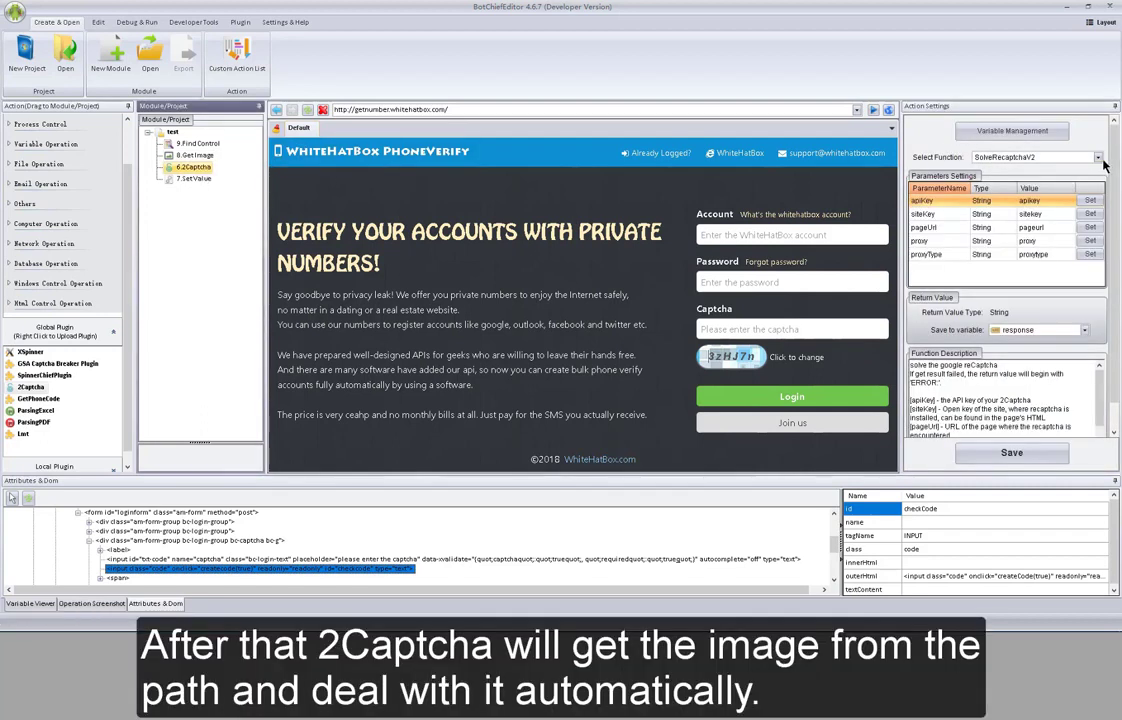
- Switch the 2Captcha function to SolveTextCaptcha with apiKey taken from apikey
click(1030, 157)
click(1010, 170)
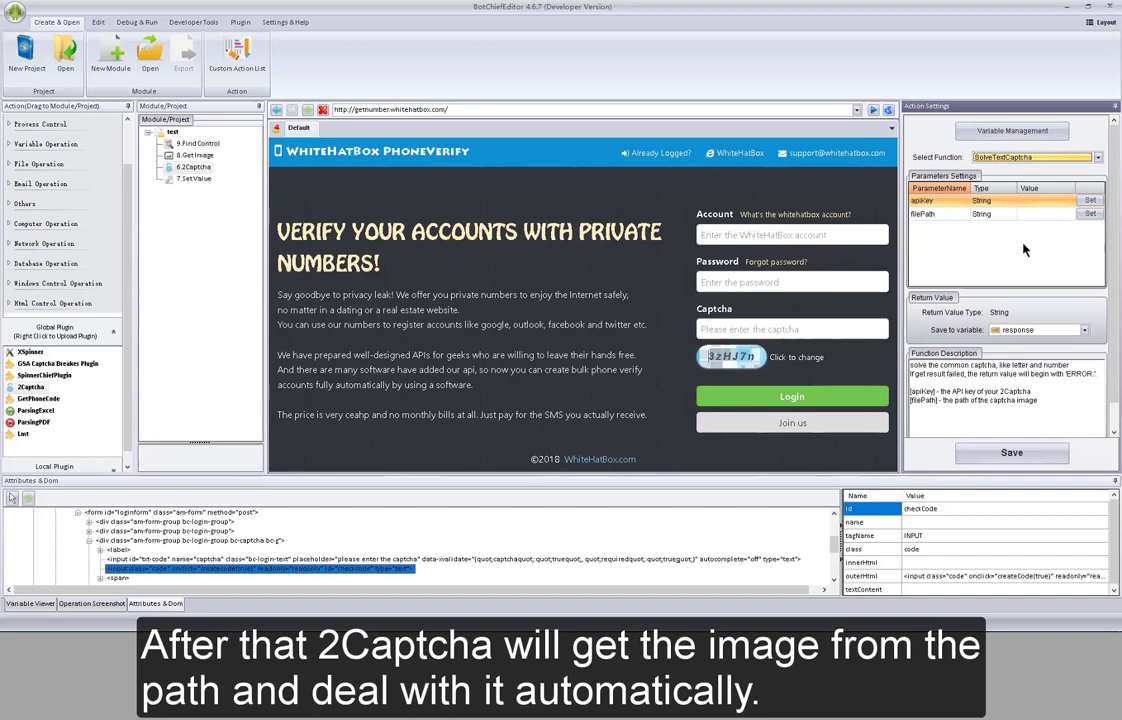
click(1090, 200)
click(534, 318)
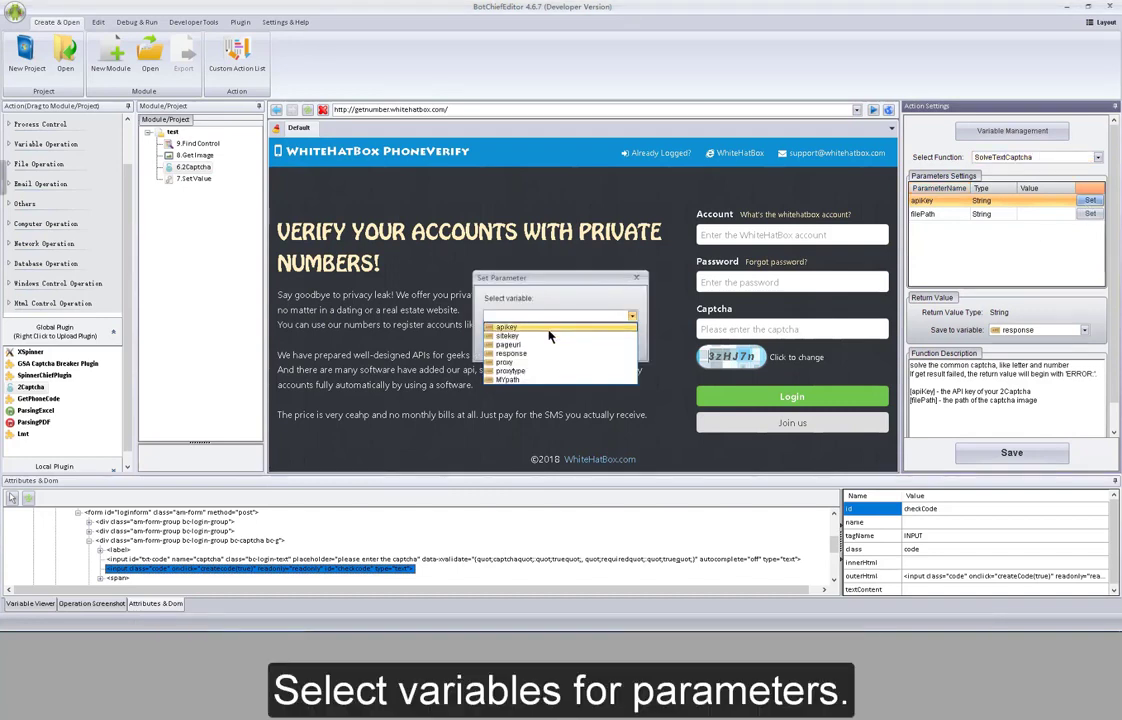
click(510, 324)
click(516, 340)
- Feed MYpath into the filePath parameter and save the 2Captcha step
click(1089, 214)
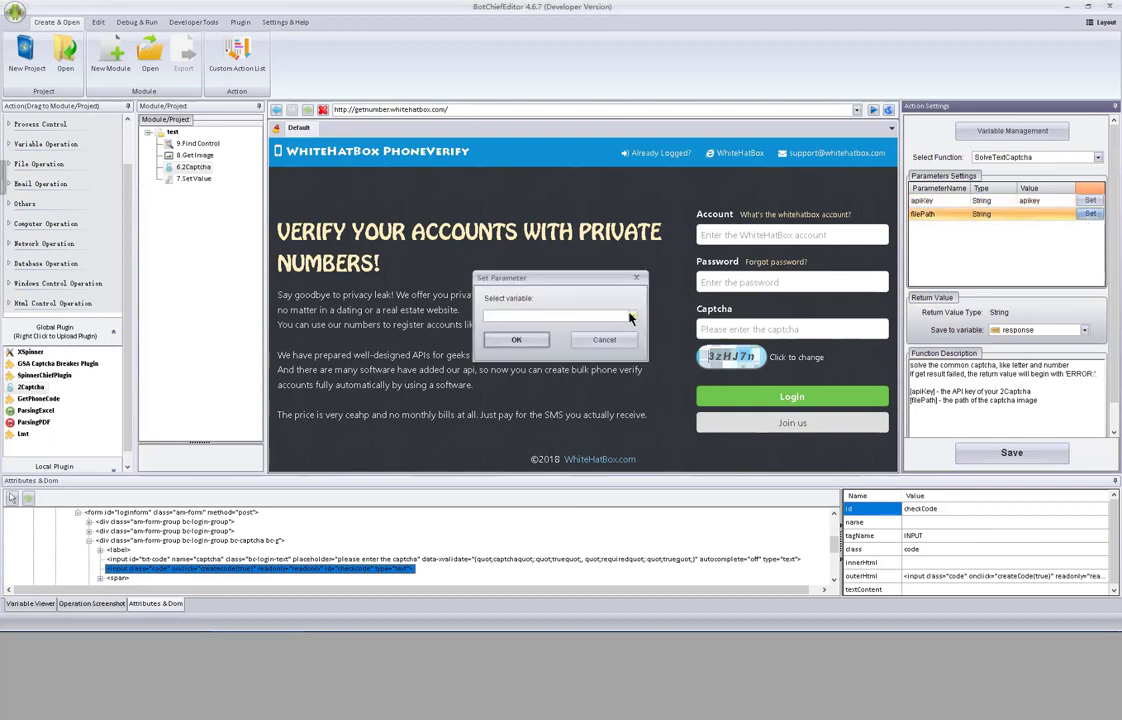
click(632, 316)
click(585, 380)
click(516, 340)
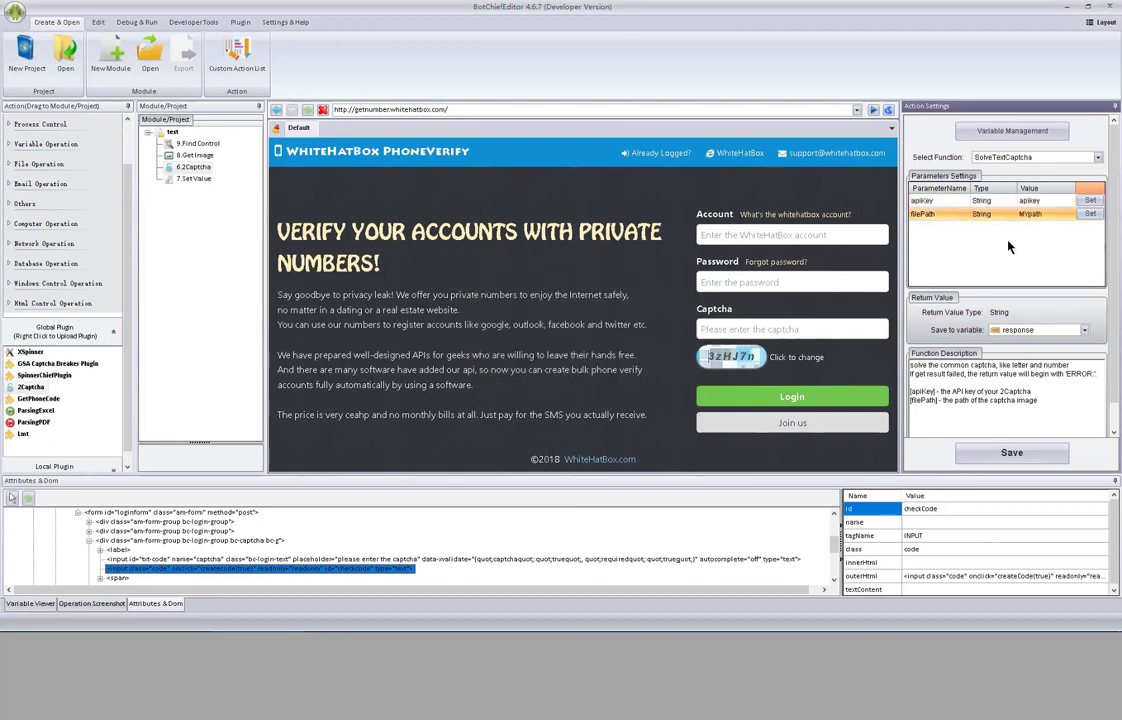
click(1030, 456)
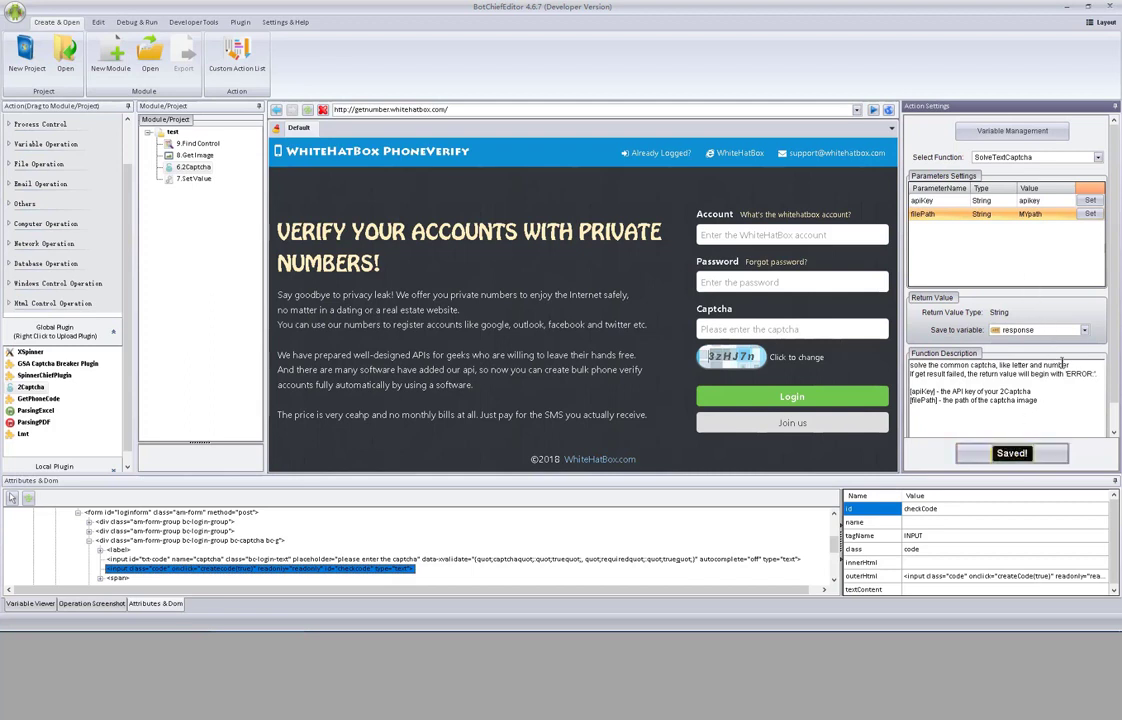
click(195, 179)
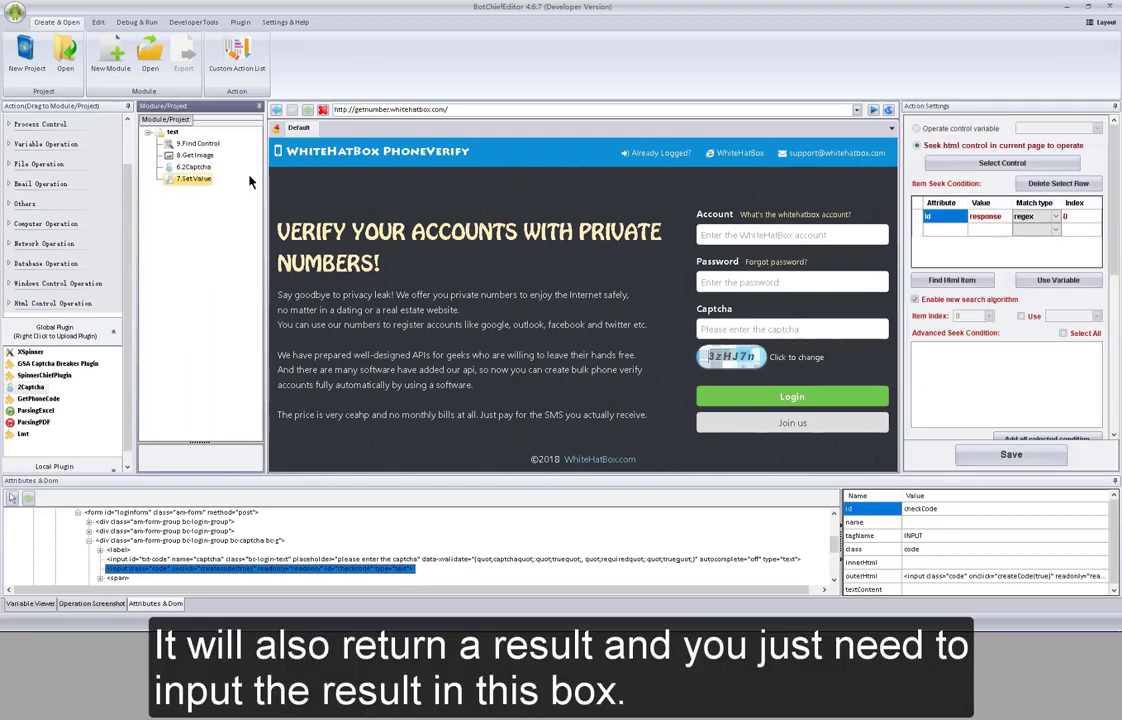